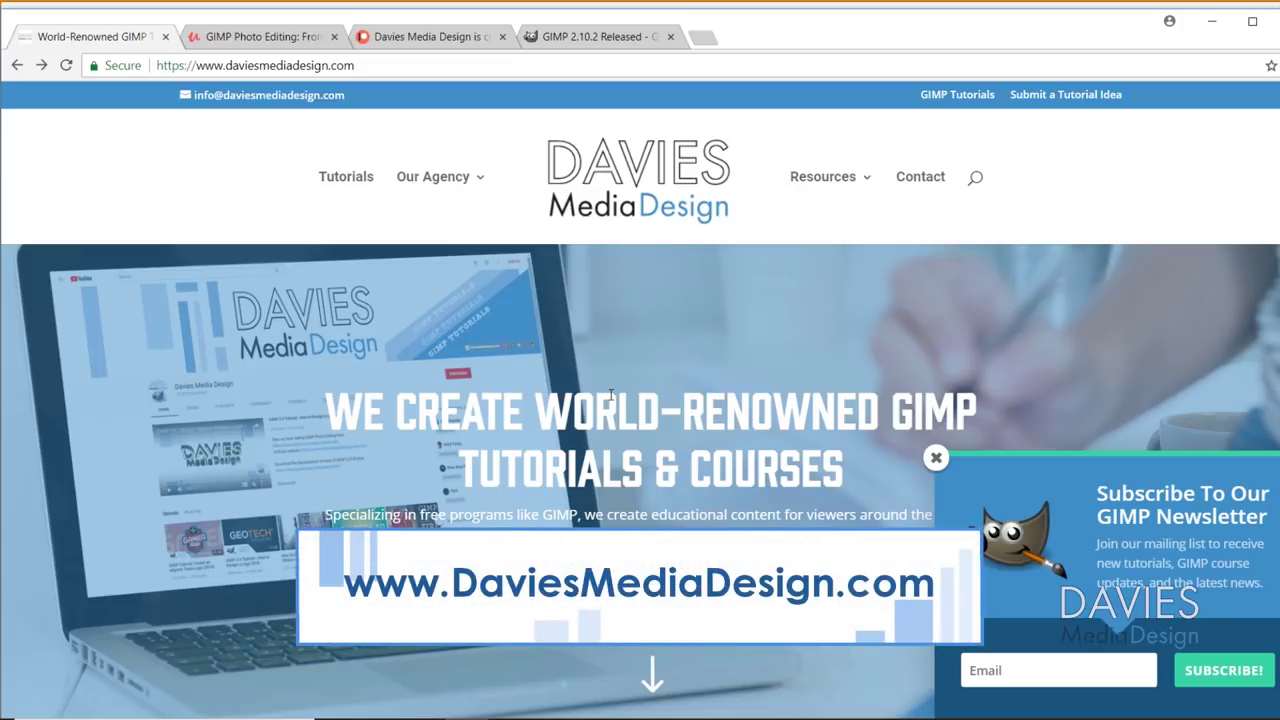
Scroll up and down through the Davies Media Design homepage sections to the translation section.
scroll(336, 484, "down", 5)
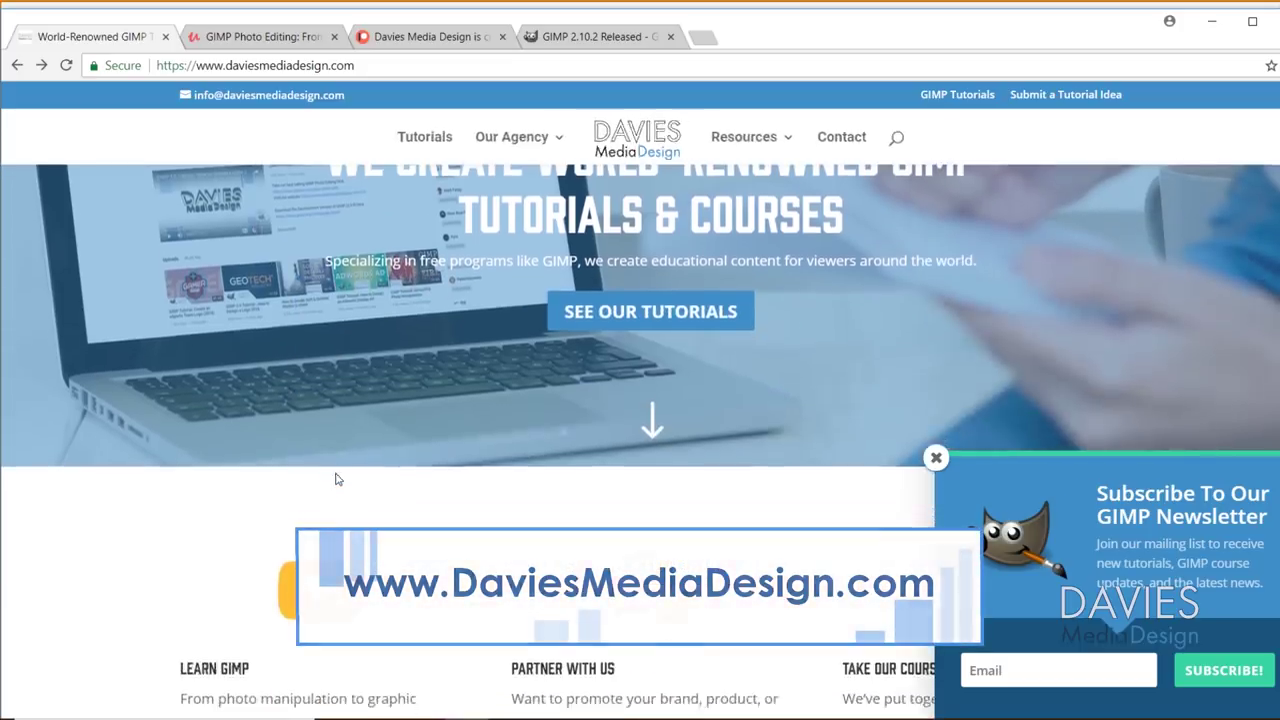
scroll(323, 477, "up", 3)
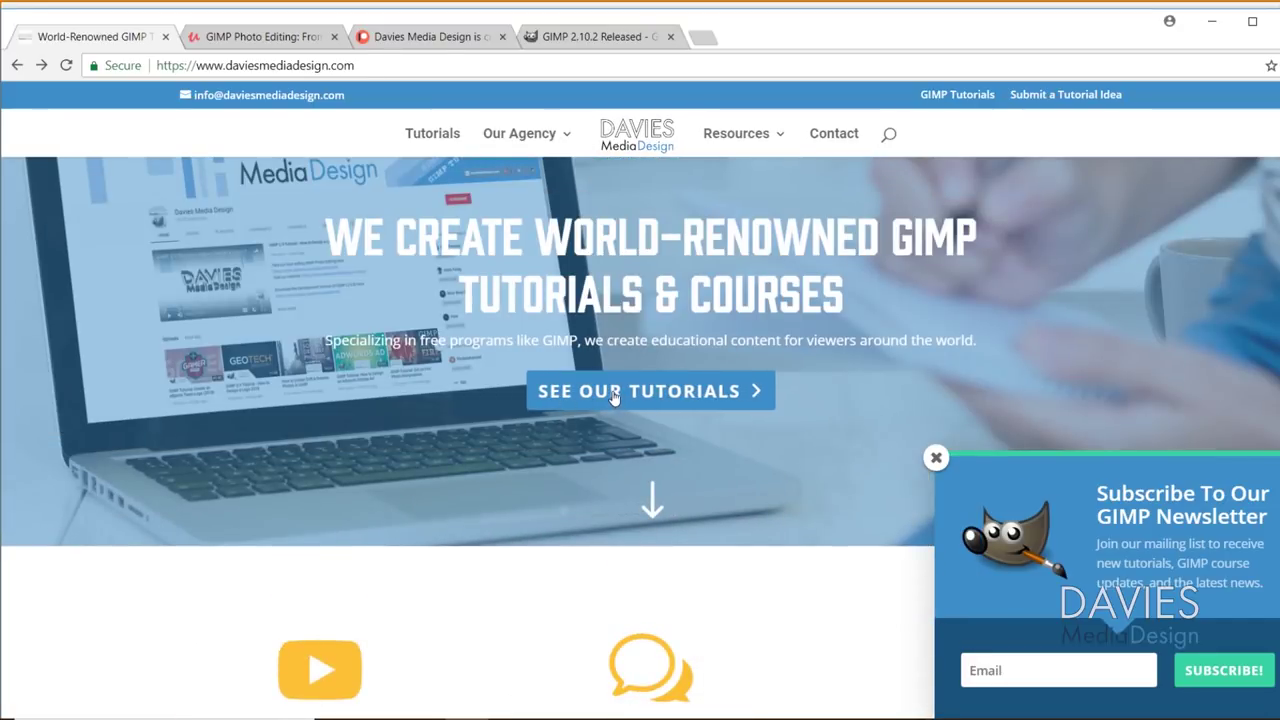
scroll(600, 402, "down", 5)
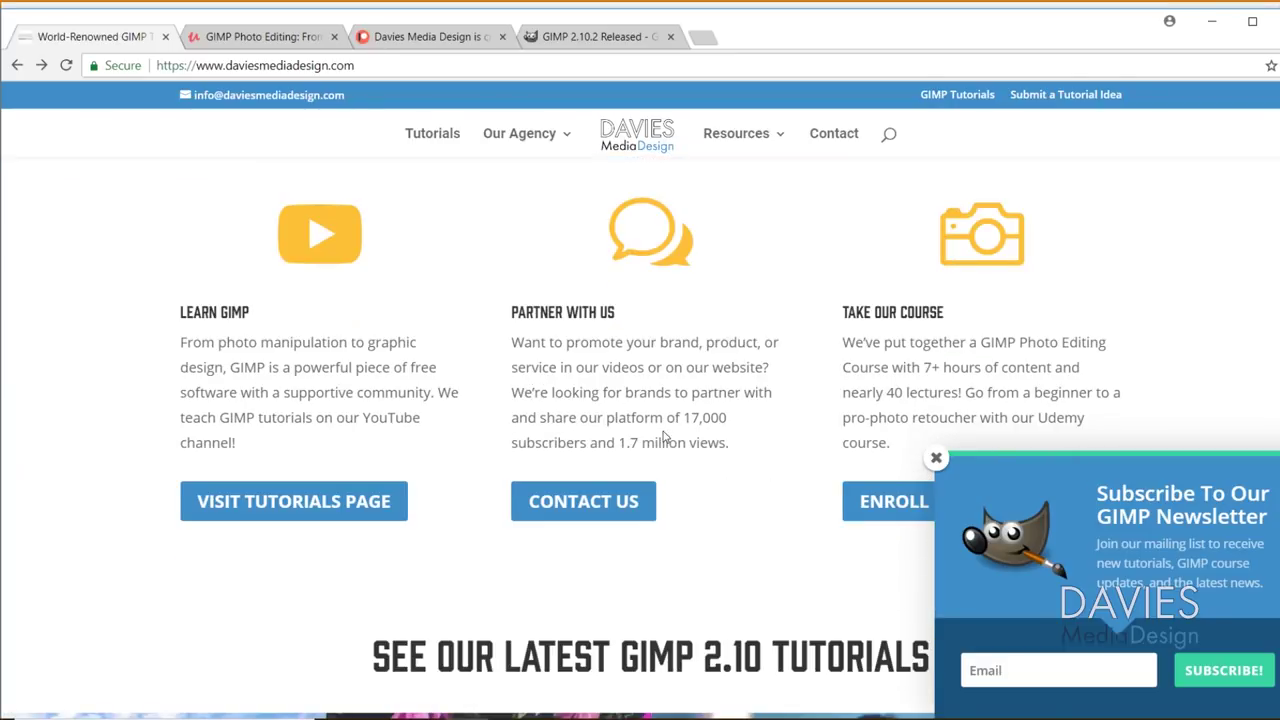
scroll(668, 430, "down", 1)
scroll(700, 460, "up", 1)
scroll(890, 410, "down", 1)
scroll(860, 430, "down", 3)
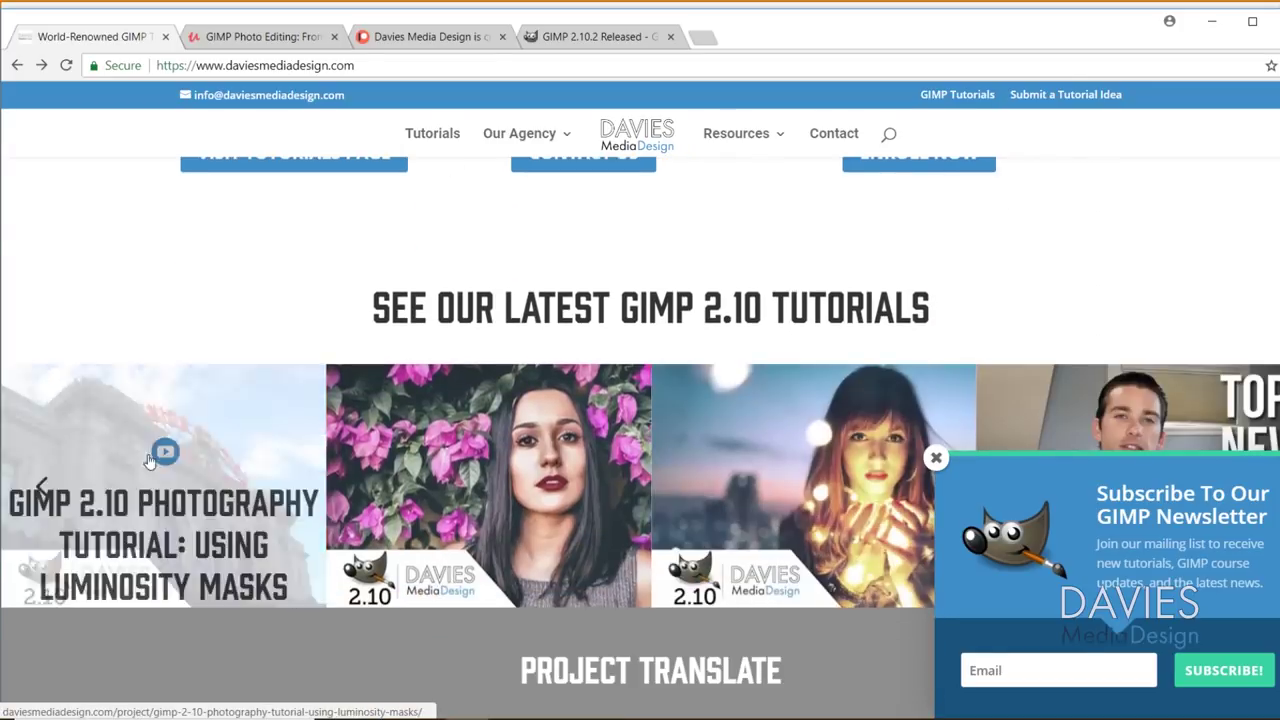
scroll(565, 438, "down", 2)
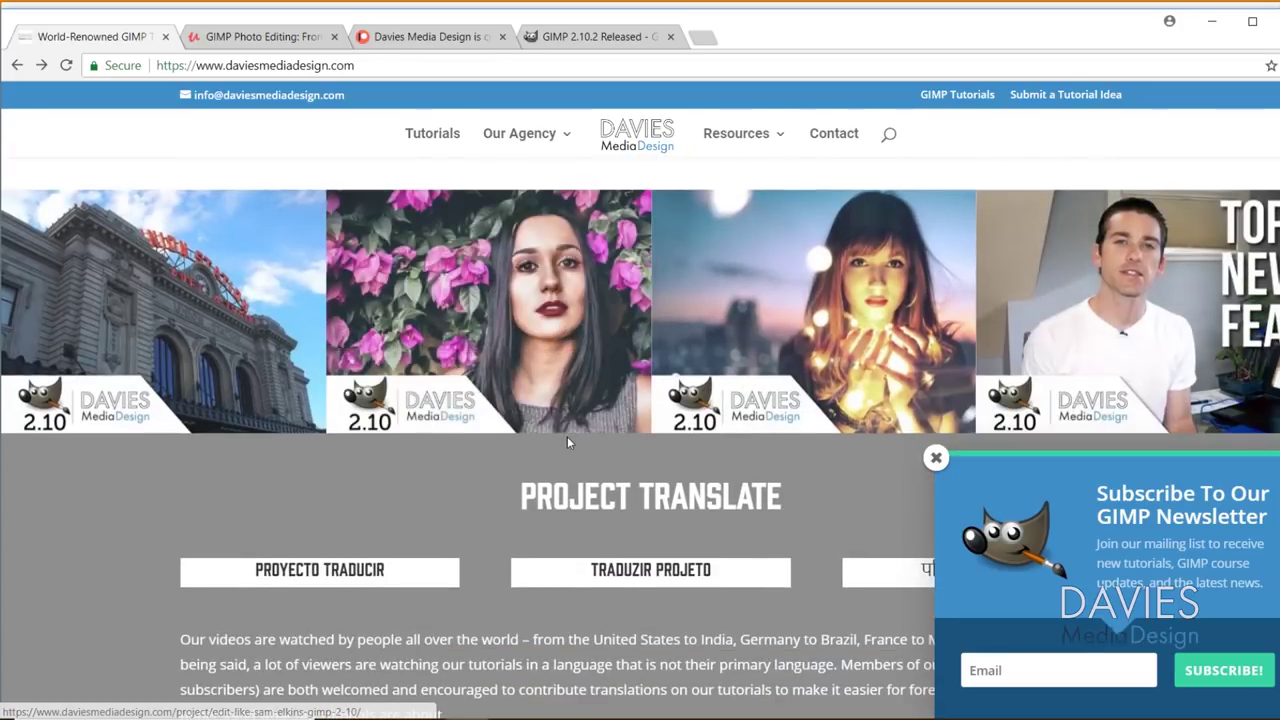
scroll(559, 448, "up", 3)
scroll(559, 448, "up", 5)
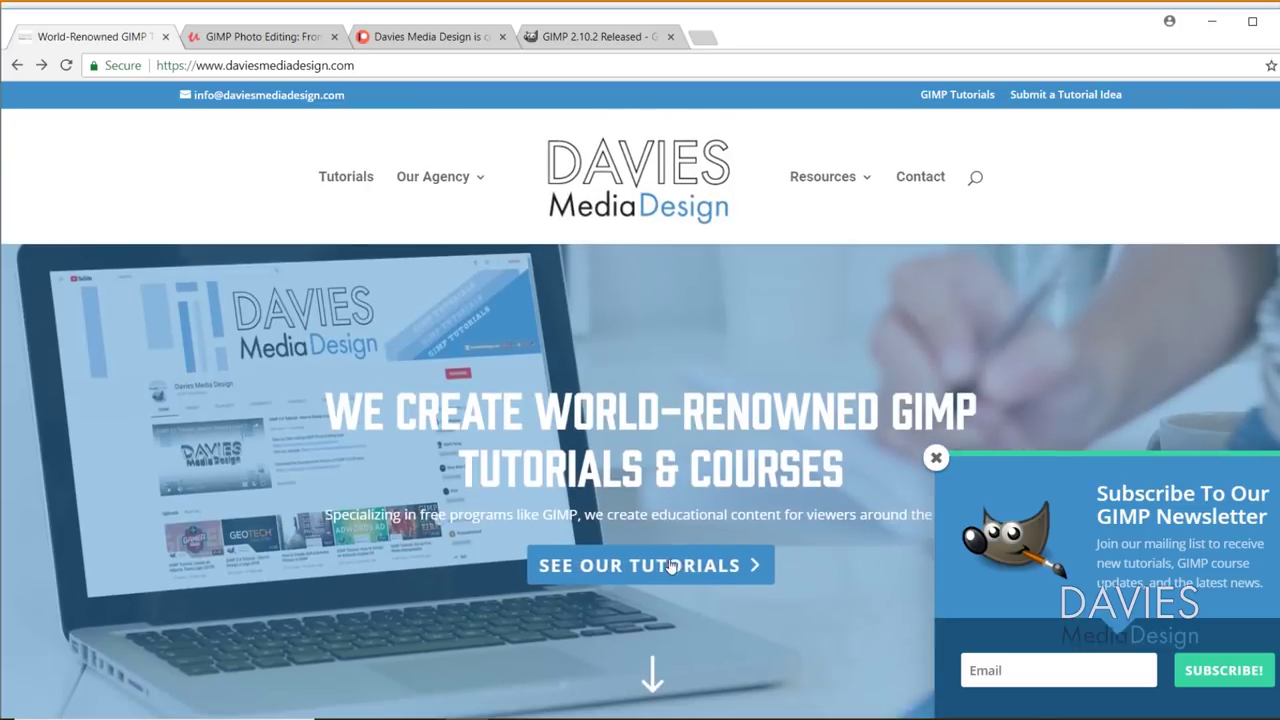
scroll(637, 567, "down", 10)
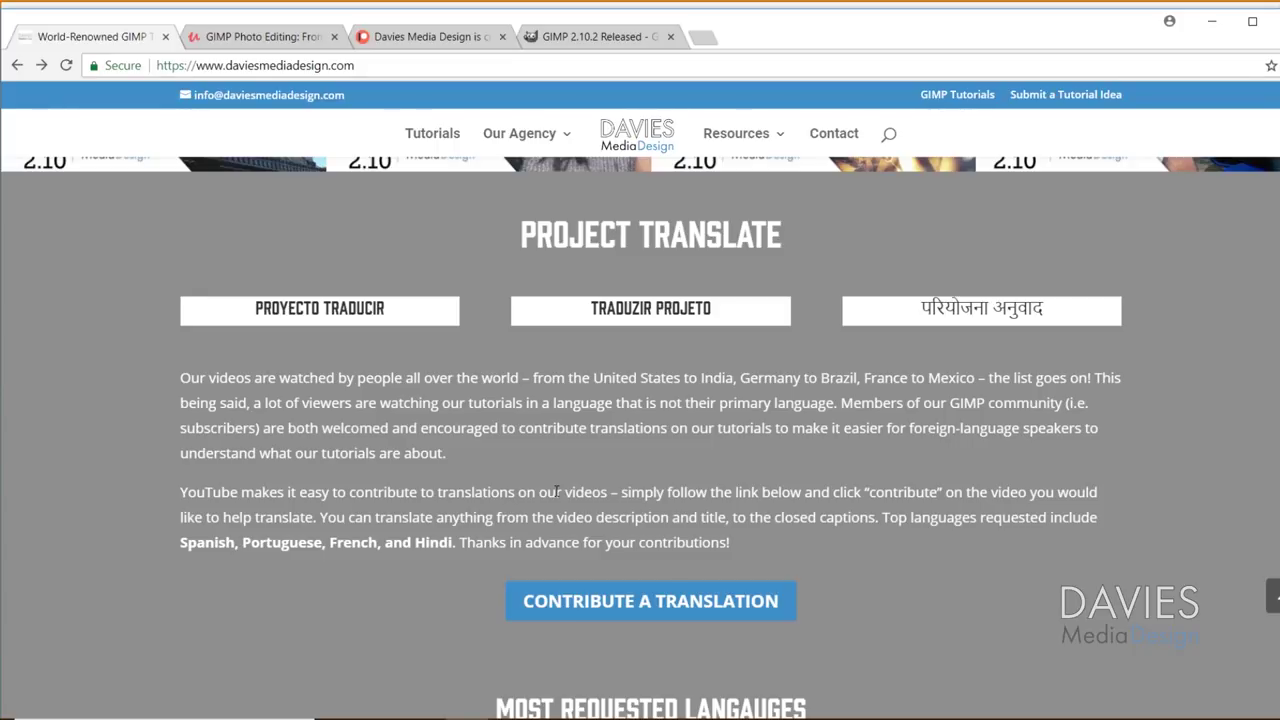
scroll(556, 491, "down", 3)
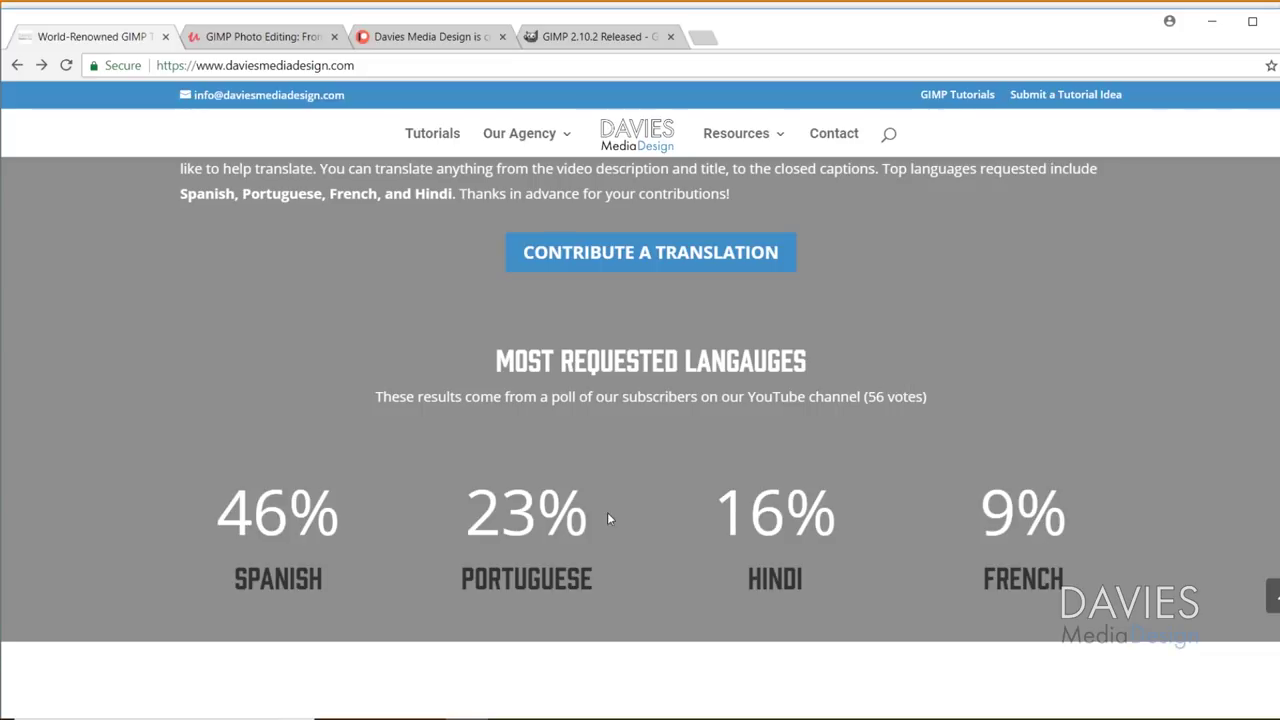
scroll(600, 525, "up", 3)
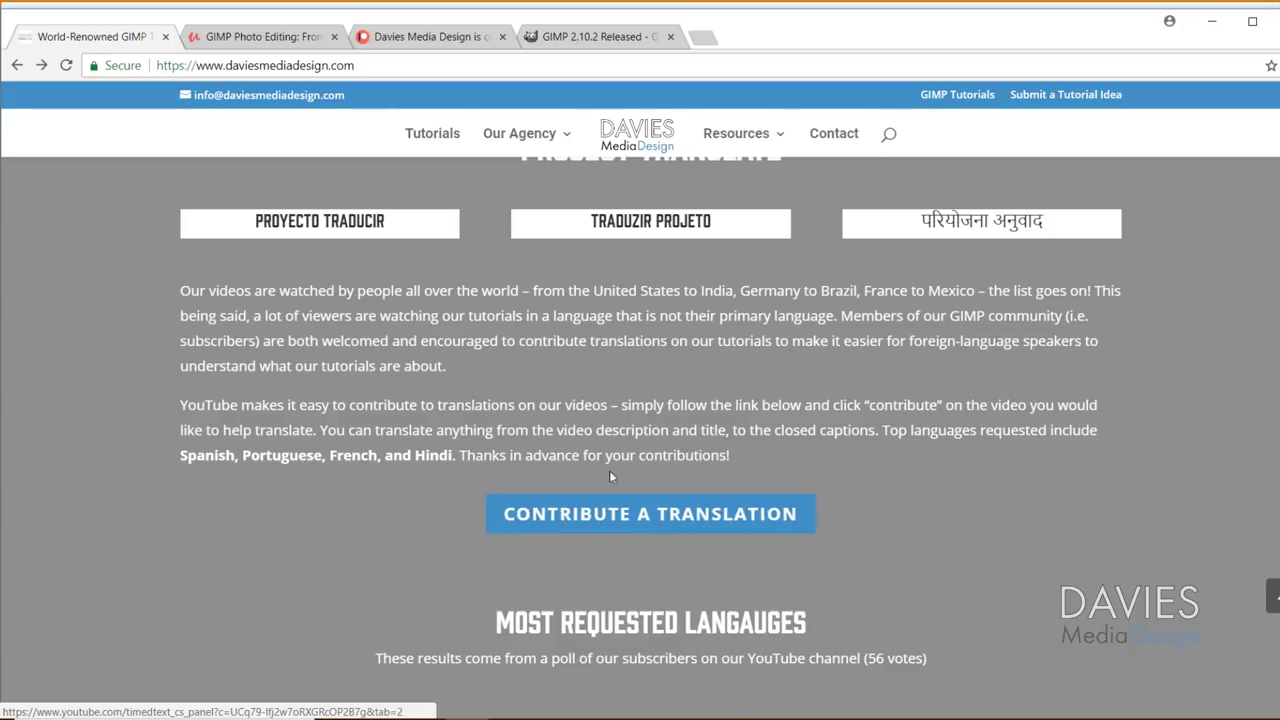
scroll(588, 473, "down", 5)
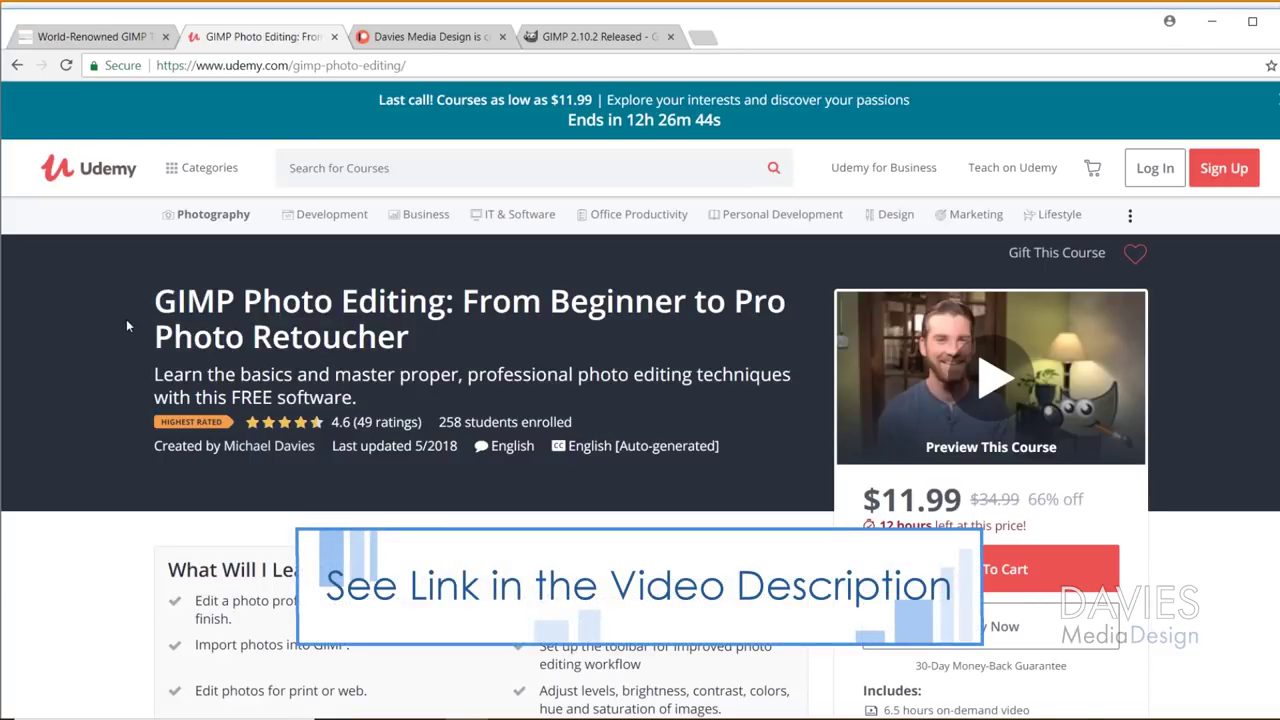
Switch tabs past the Patreon page to the GIMP 2.10.2 Released news page.
key("ctrl+Tab")
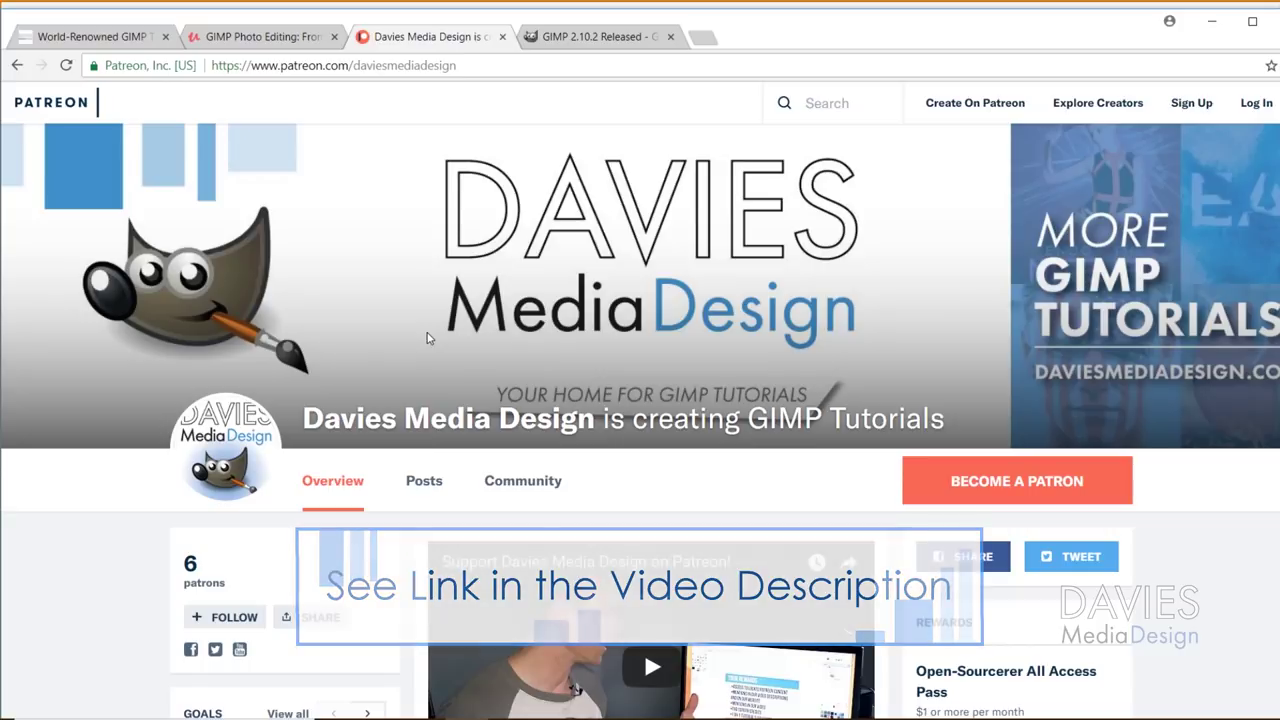
key("ctrl+Tab")
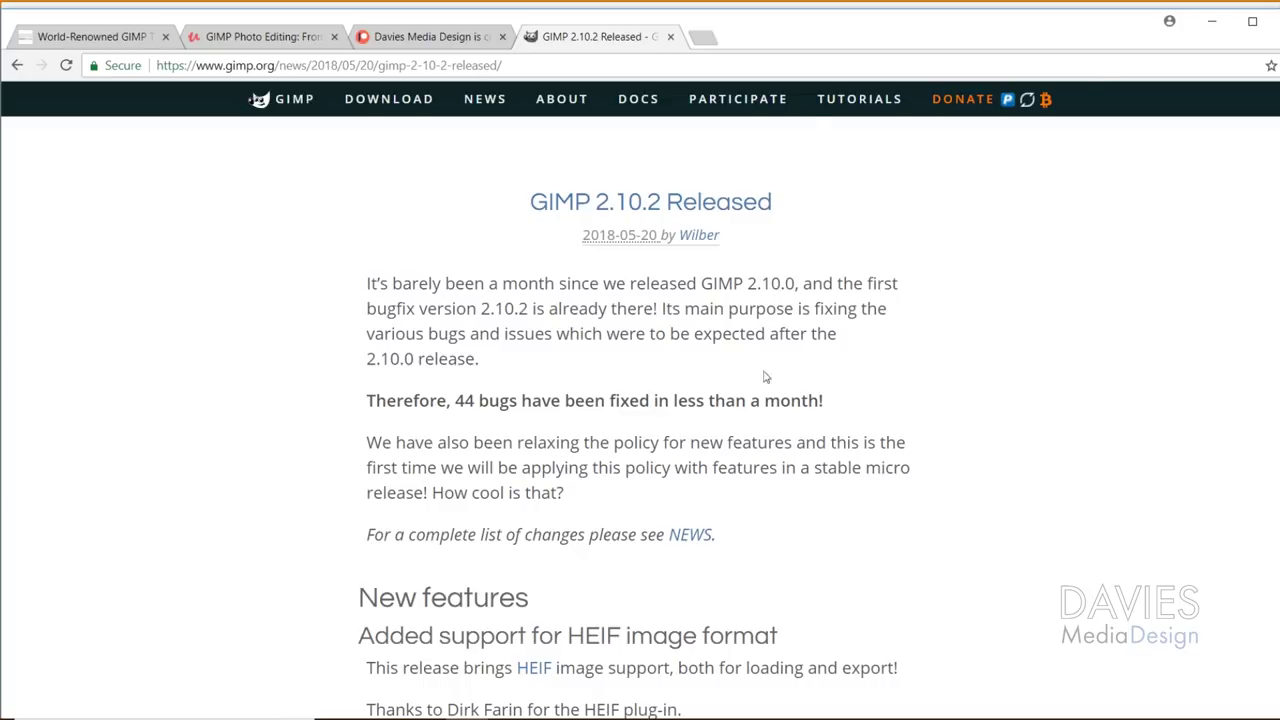
Minimize Chrome to reveal GIMP with the IMG_0041.JPG street photo open.
left_click(1212, 20)
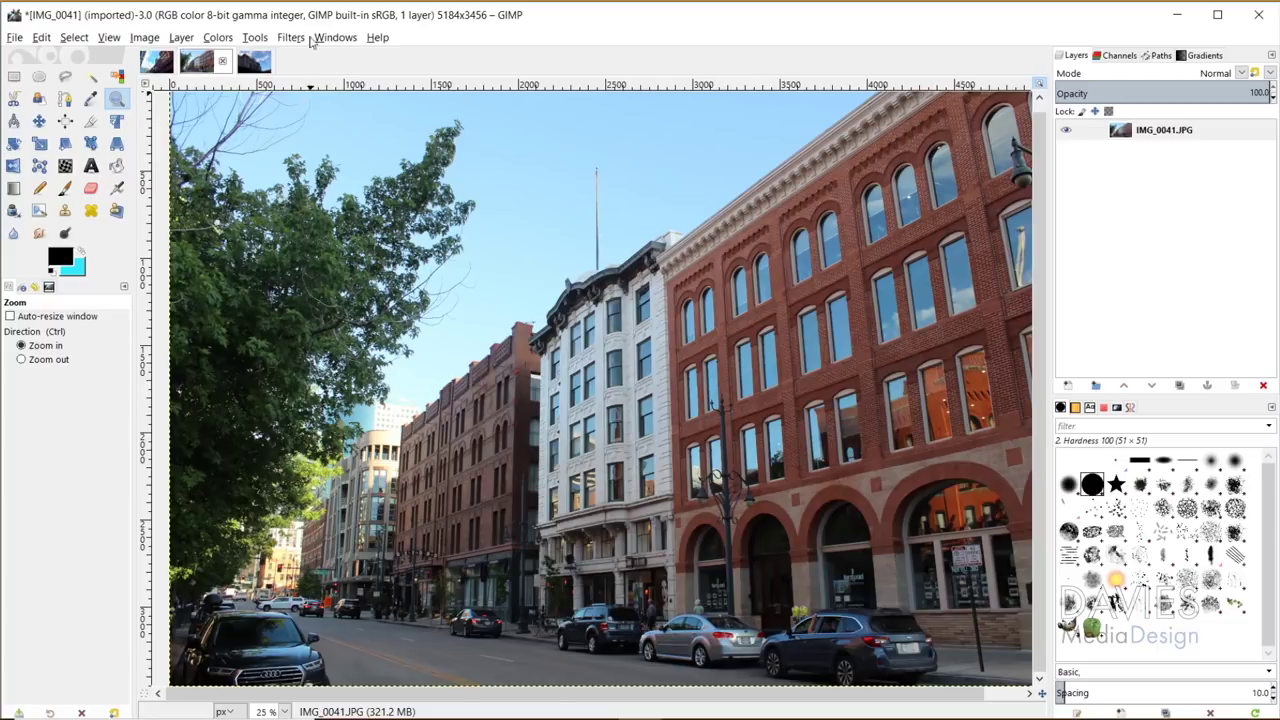
Open Filters > Distorts > Spherize on the street photo, previewing a radial bulge.
left_click(291, 38)
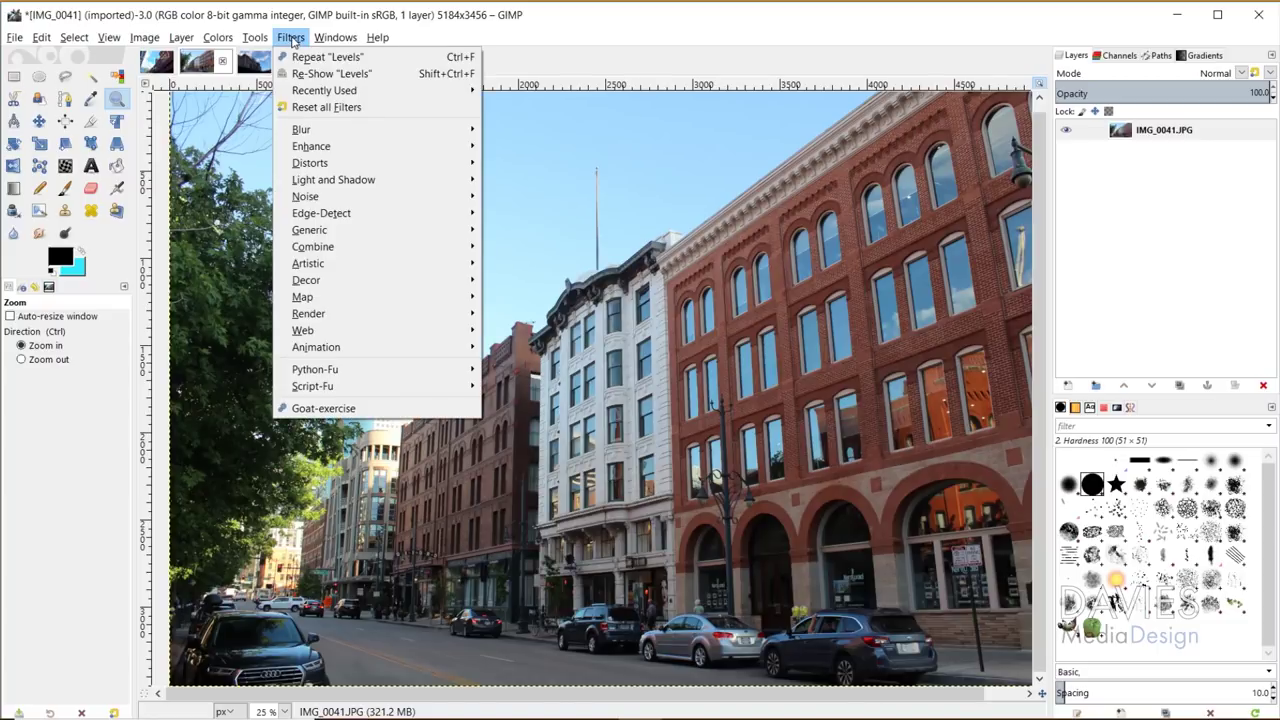
mouse_move(308, 166)
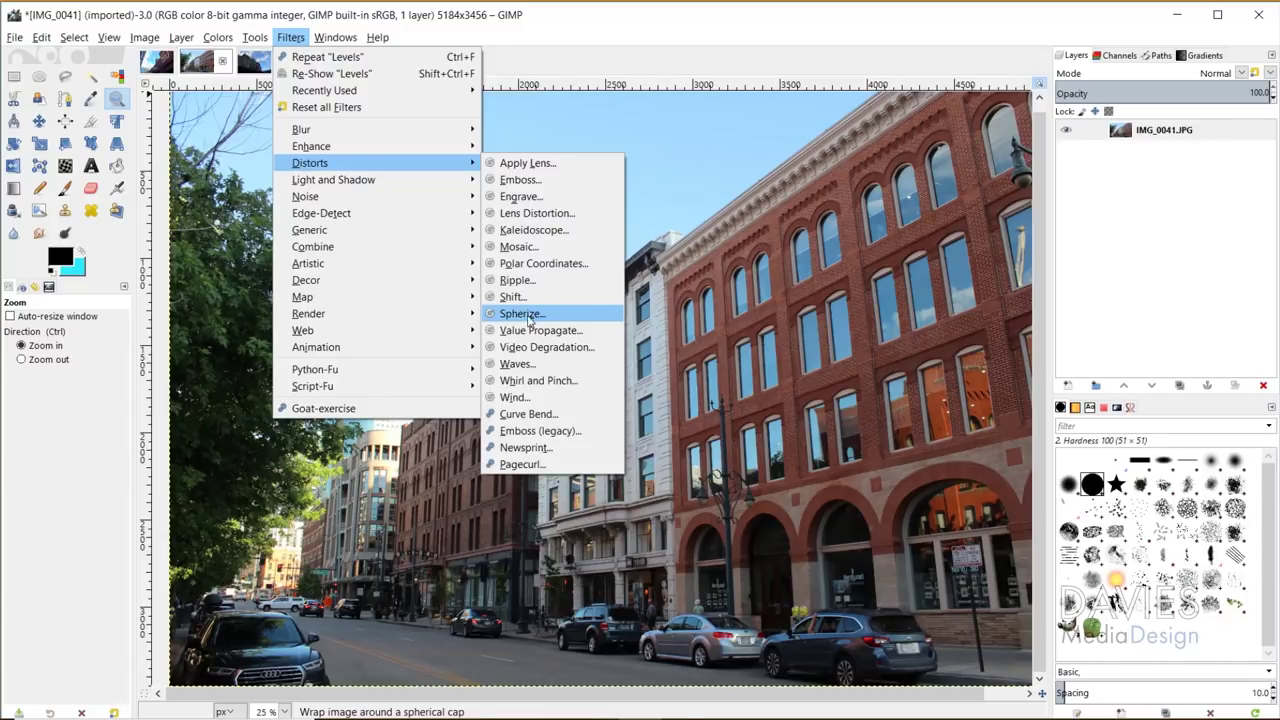
left_click(522, 314)
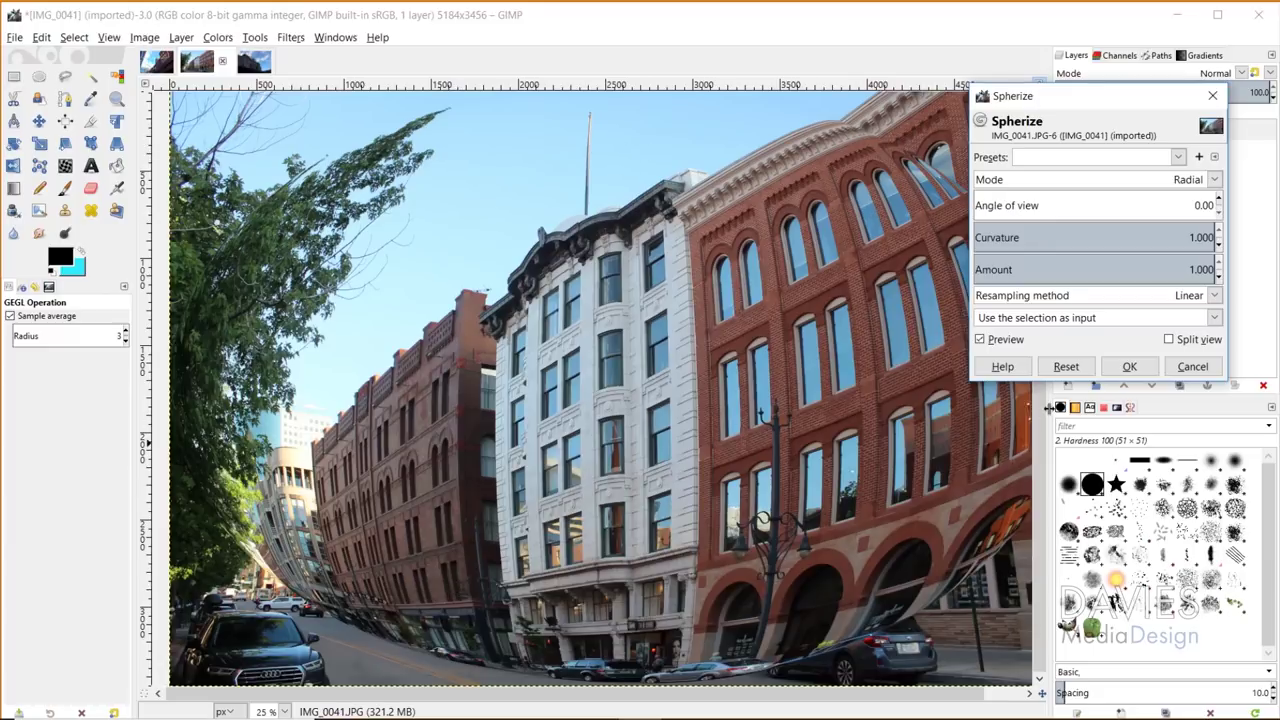
Move the Spherize dialog aside, set Curvature to 0.578, and try lower Amount values before restoring 1.000.
left_click_drag(1060, 105, 851, 151)
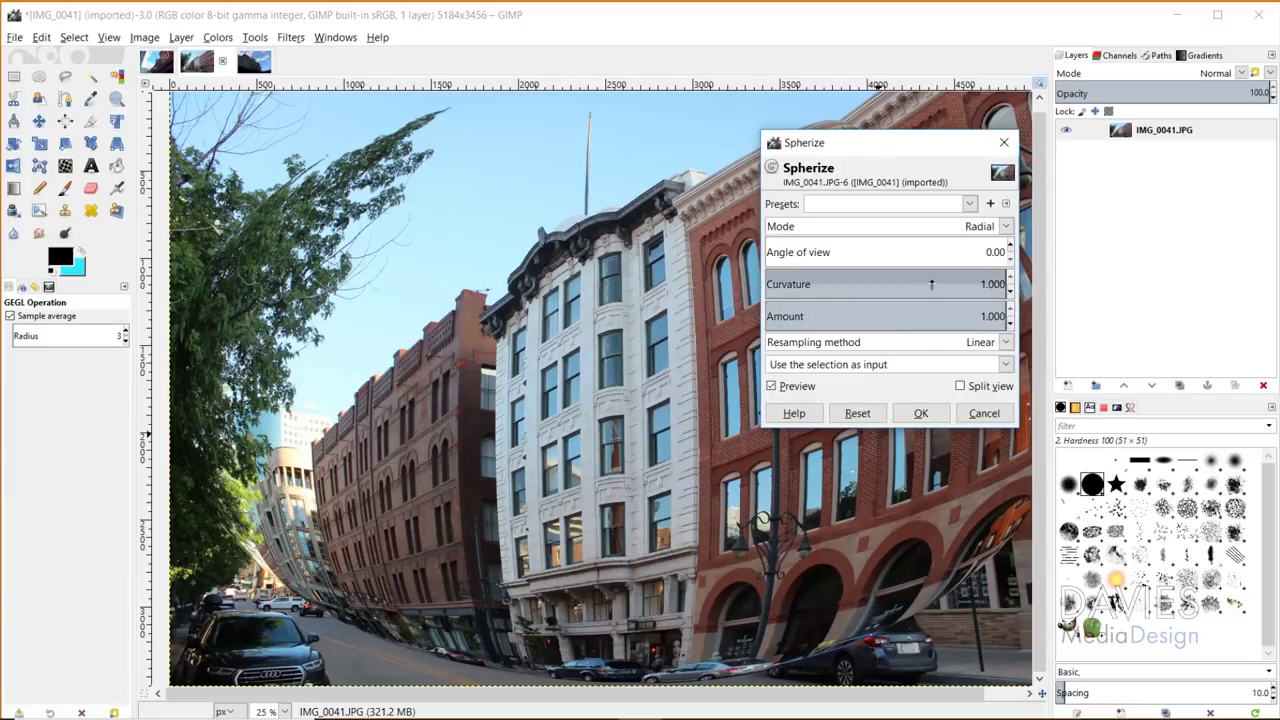
left_click(867, 284)
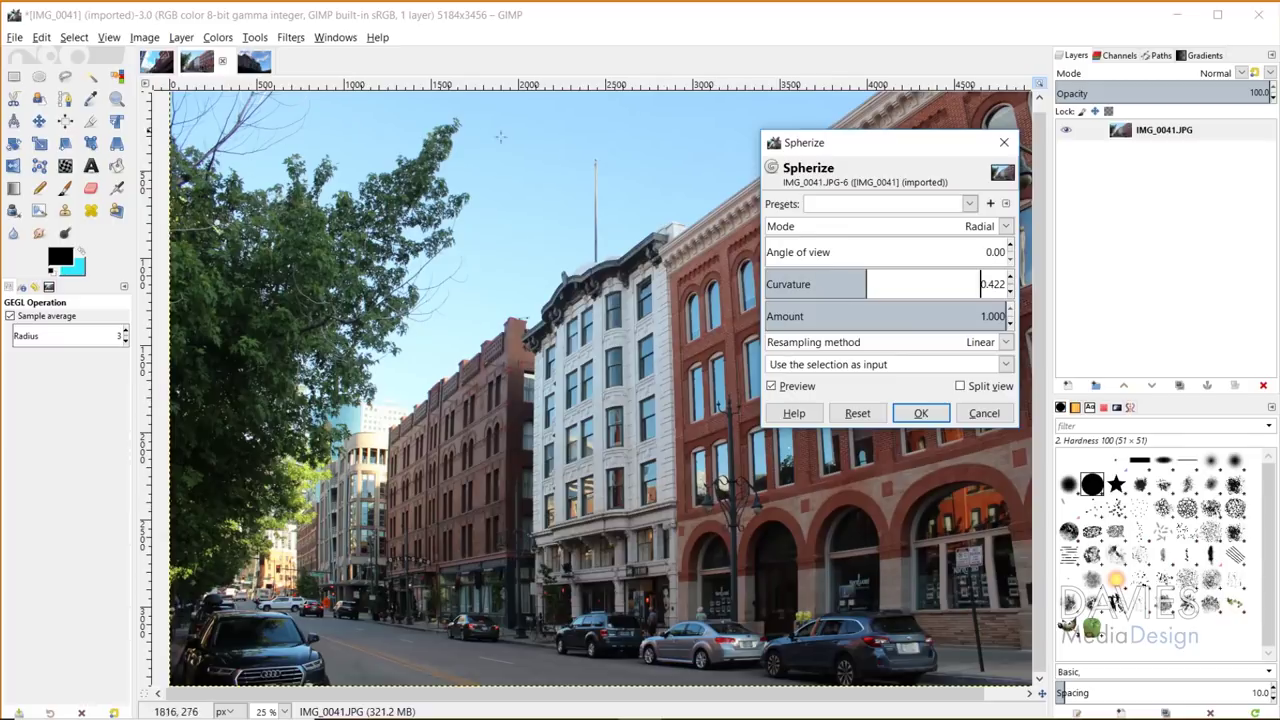
left_click(891, 280)
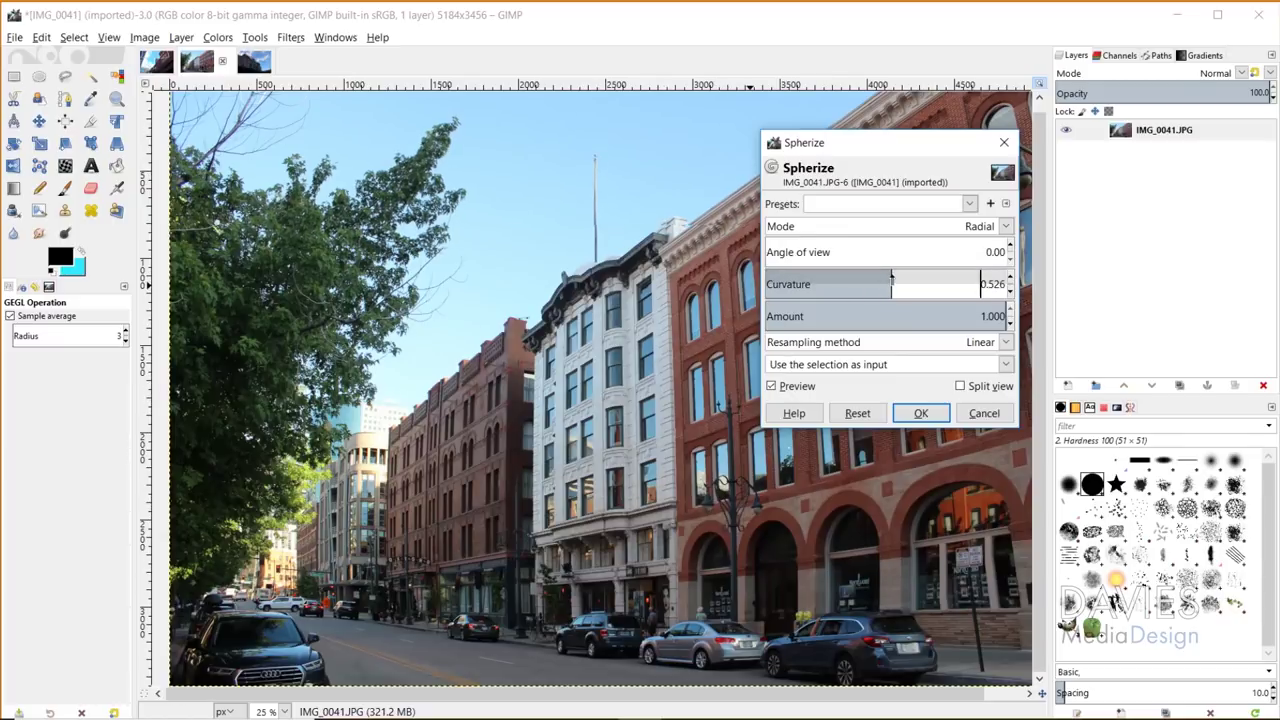
left_click(904, 284)
left_click(906, 316)
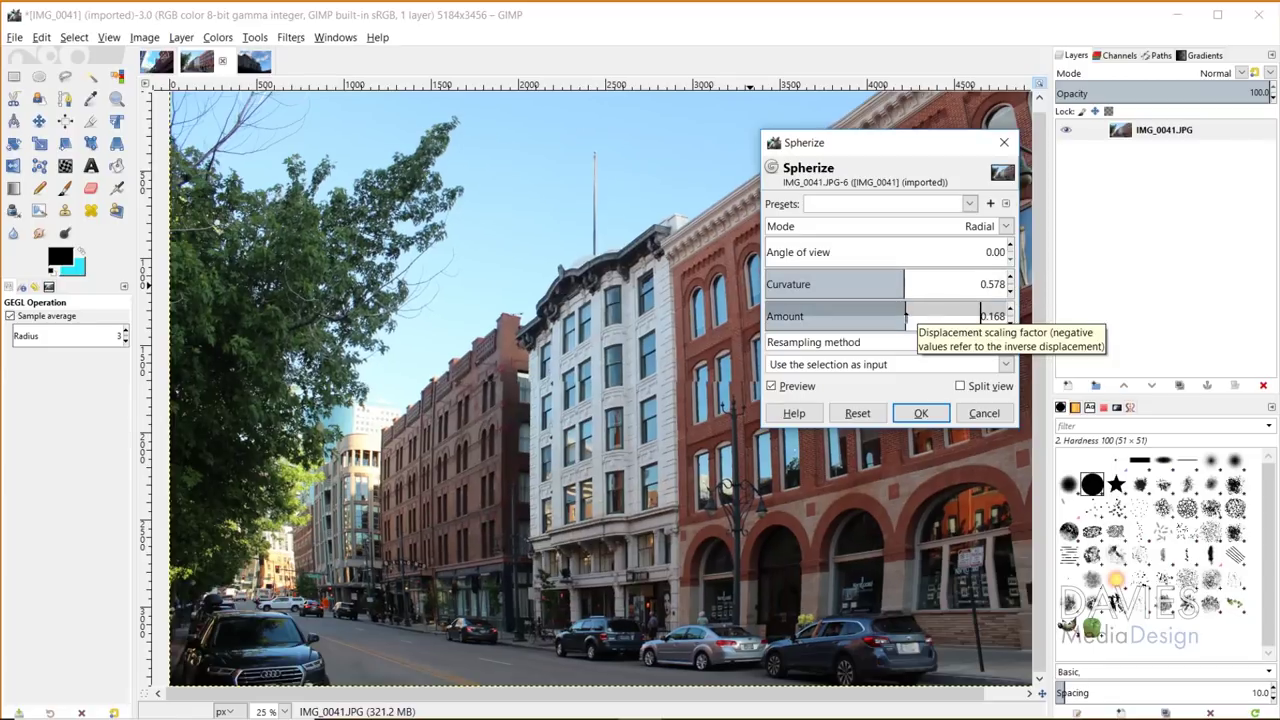
left_click(918, 316)
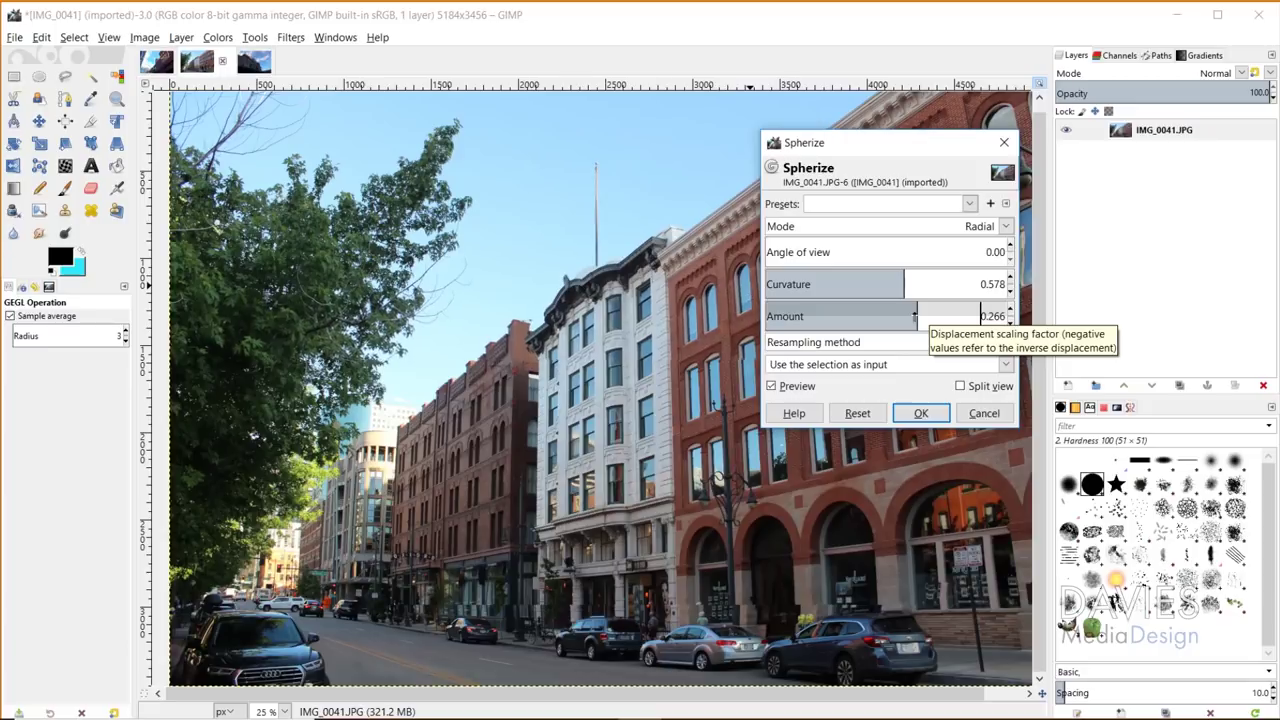
scroll(871, 315, "up", 8)
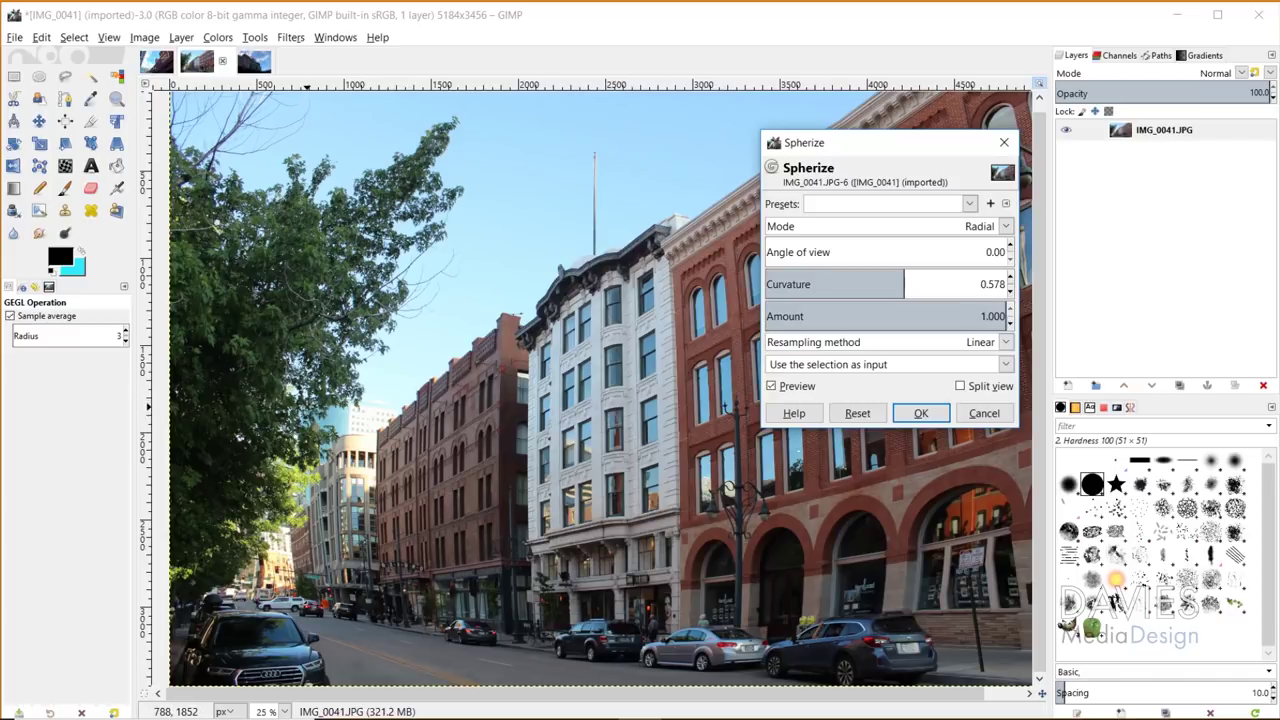
Restore Curvature to 1.000 and sweep Angle of view up to about 164, settling at 64.51.
left_click_drag(965, 284, 1008, 284)
left_click(829, 243)
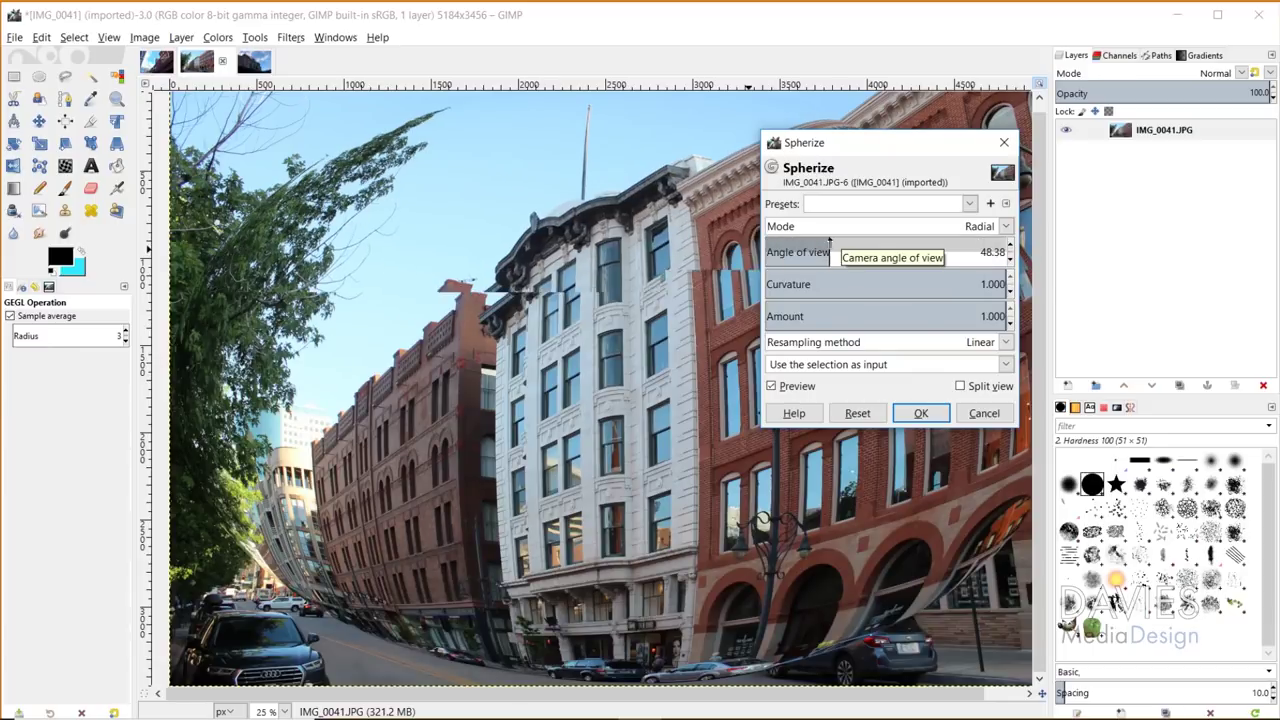
left_click_drag(829, 243, 883, 243)
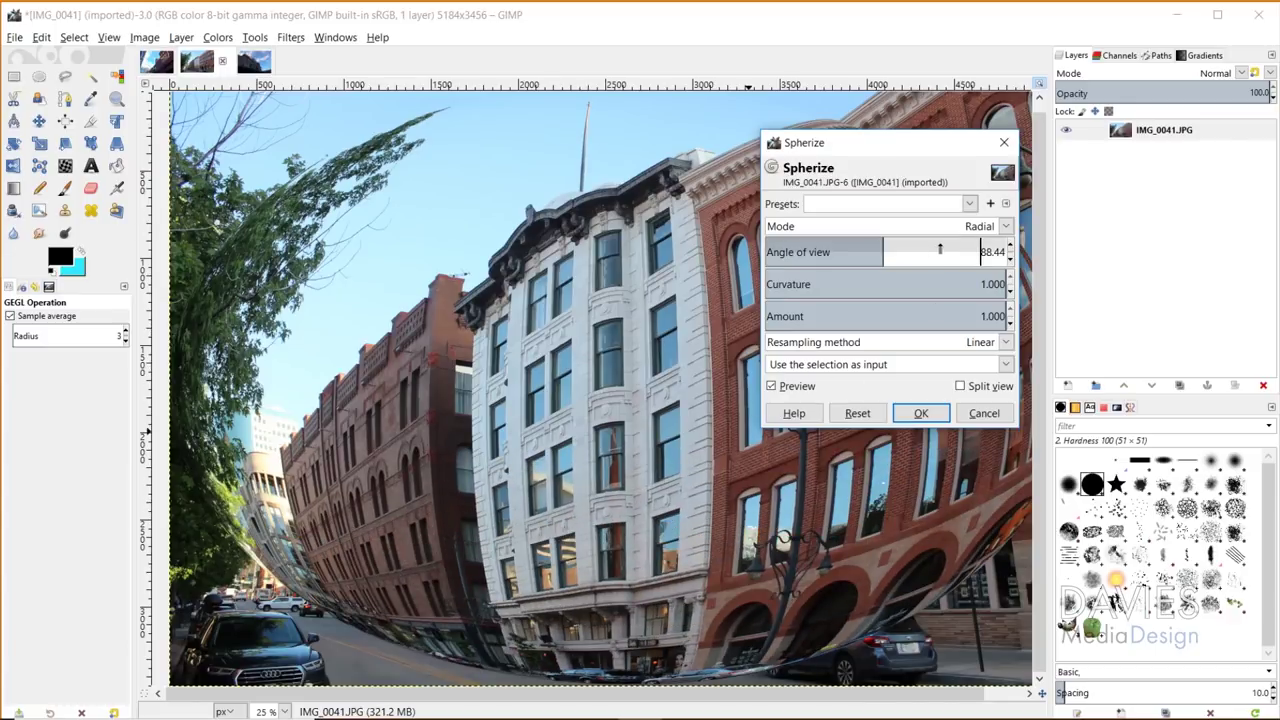
left_click_drag(905, 250, 983, 250)
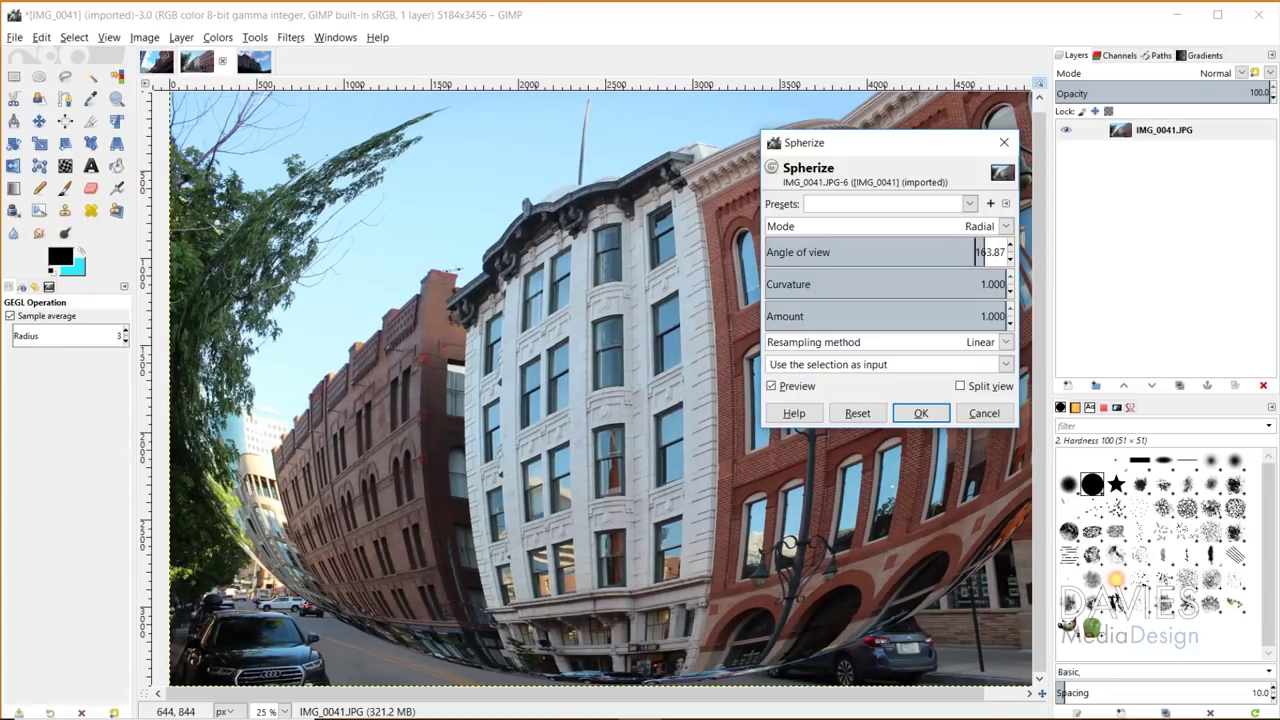
left_click_drag(984, 250, 850, 252)
left_click(1006, 342)
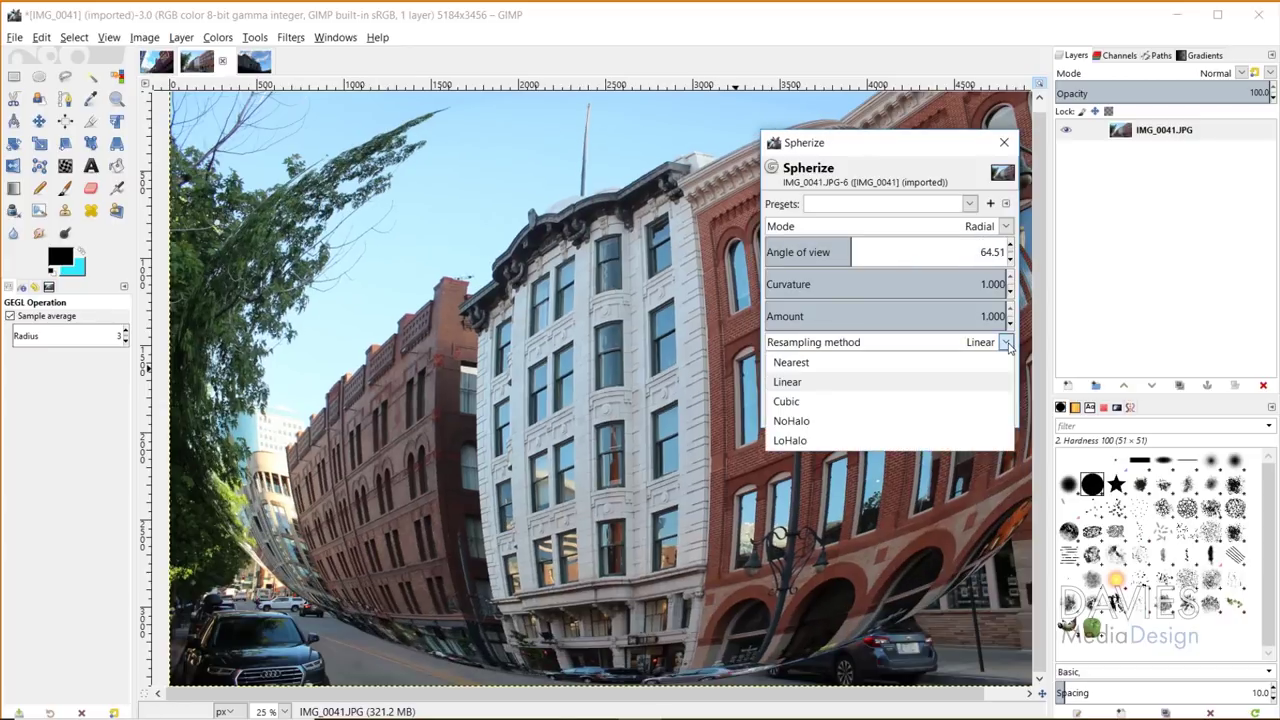
Keep Linear resampling and try Entire layer as input before switching back to the selection.
left_click(845, 384)
left_click(921, 365)
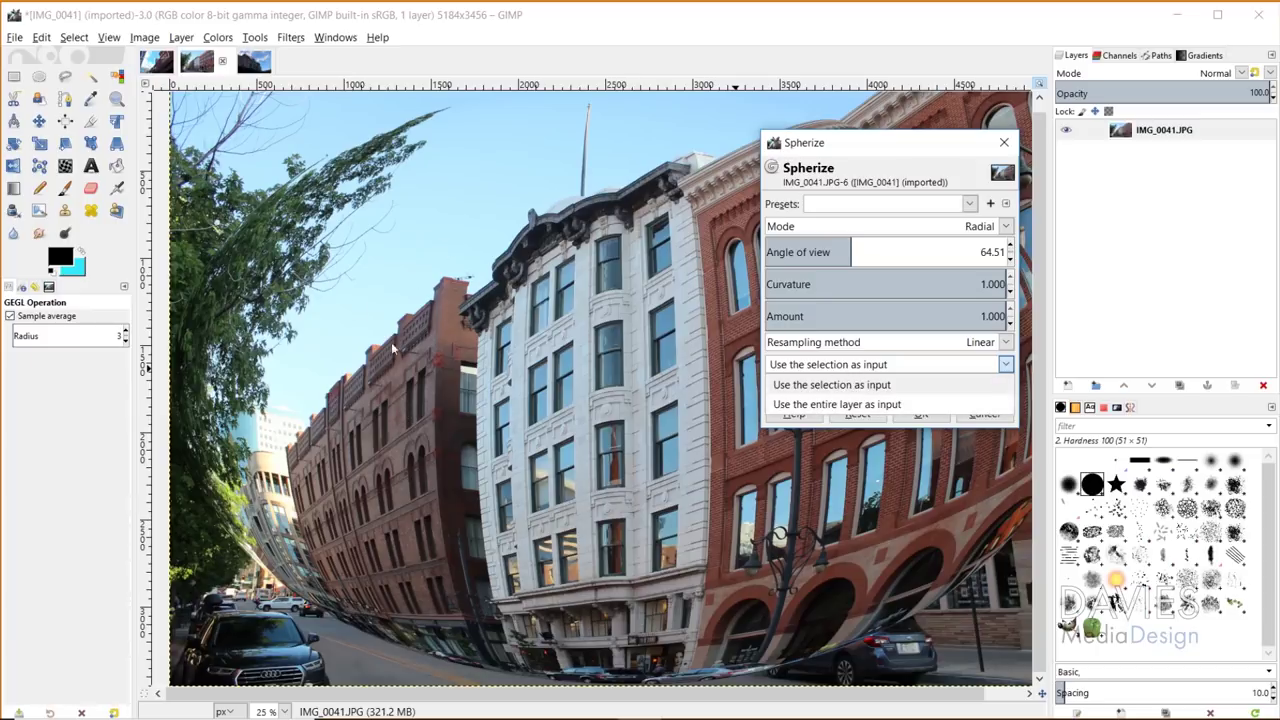
left_click(882, 404)
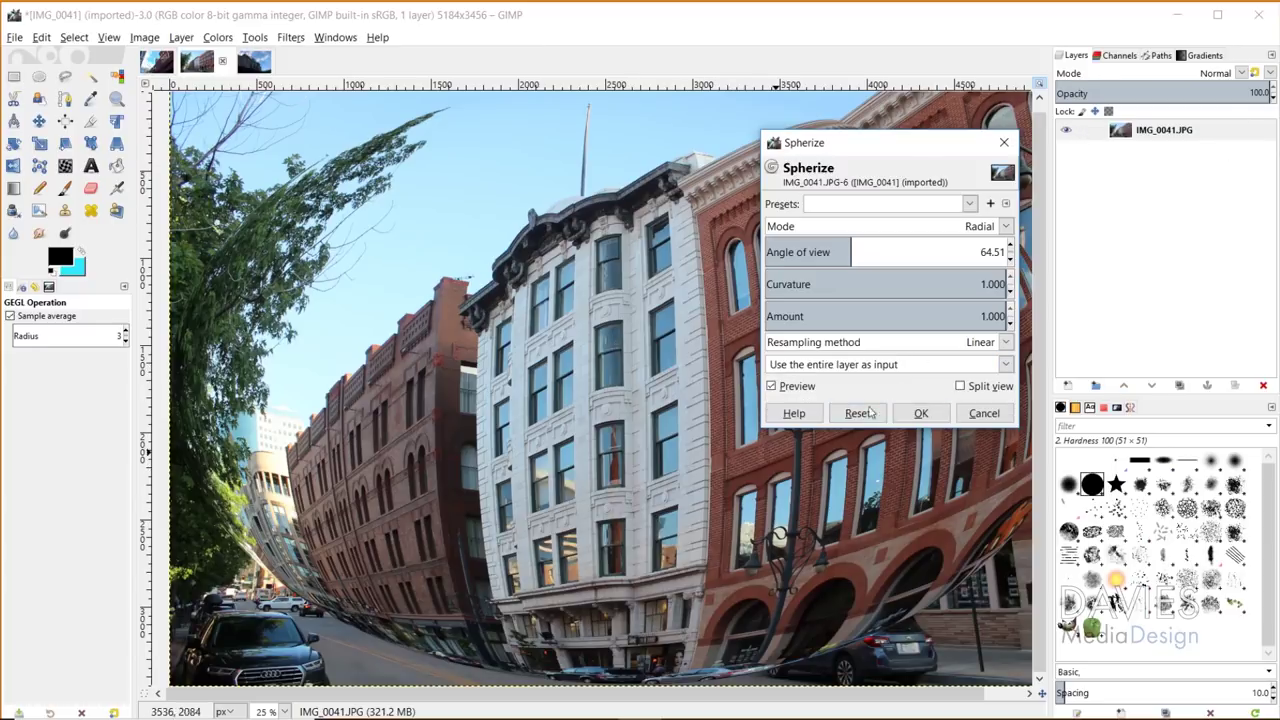
left_click(895, 367)
left_click(888, 386)
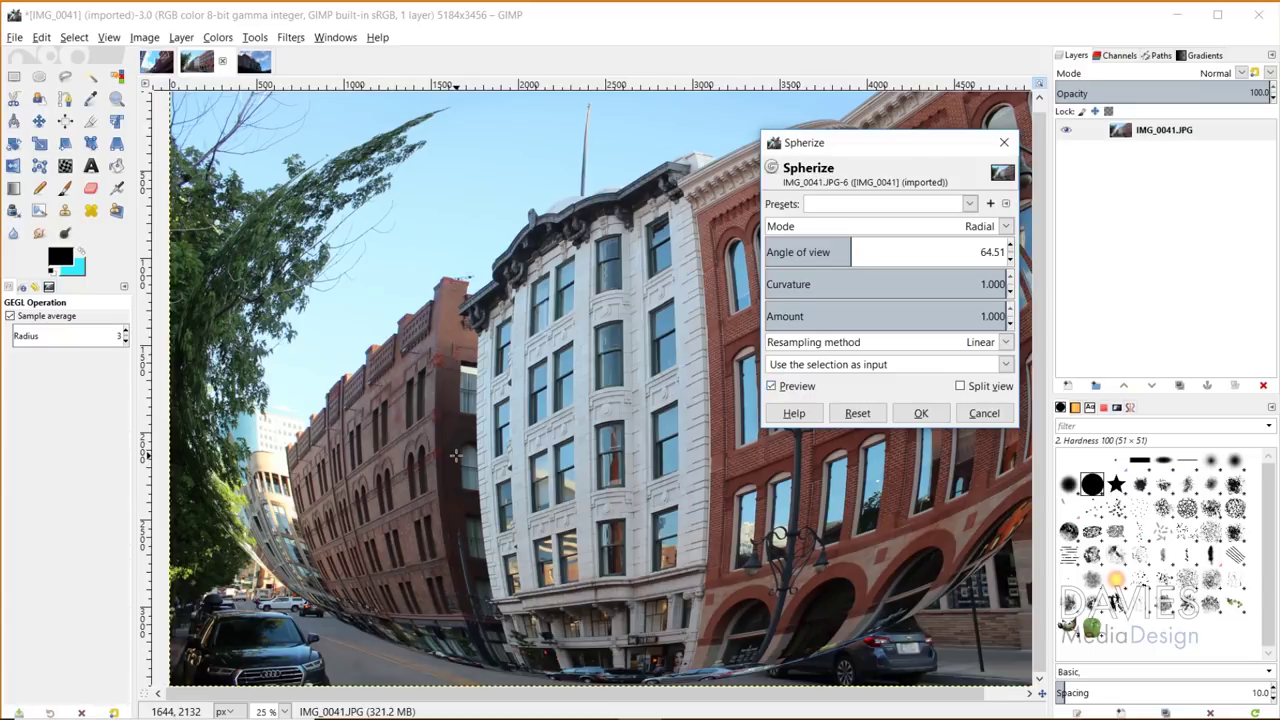
Compare the Spherize result against the original in split view, then apply it.
left_click(960, 386)
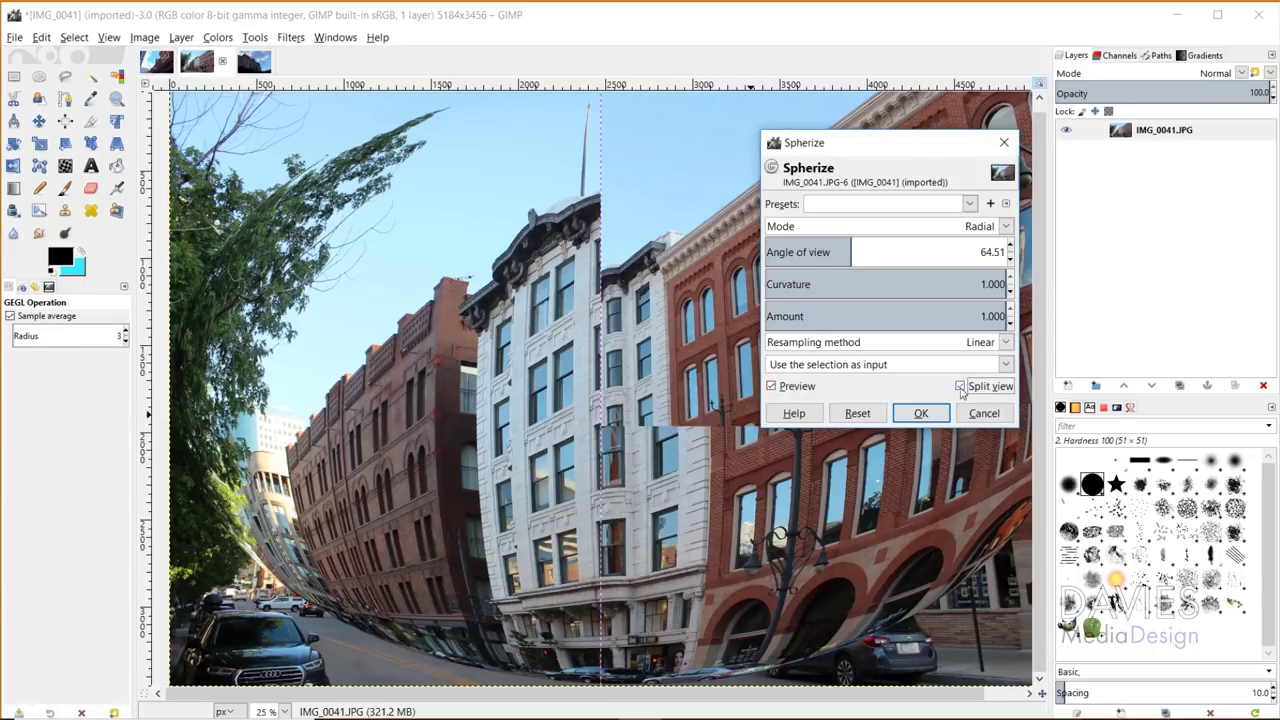
left_click_drag(607, 368, 687, 400)
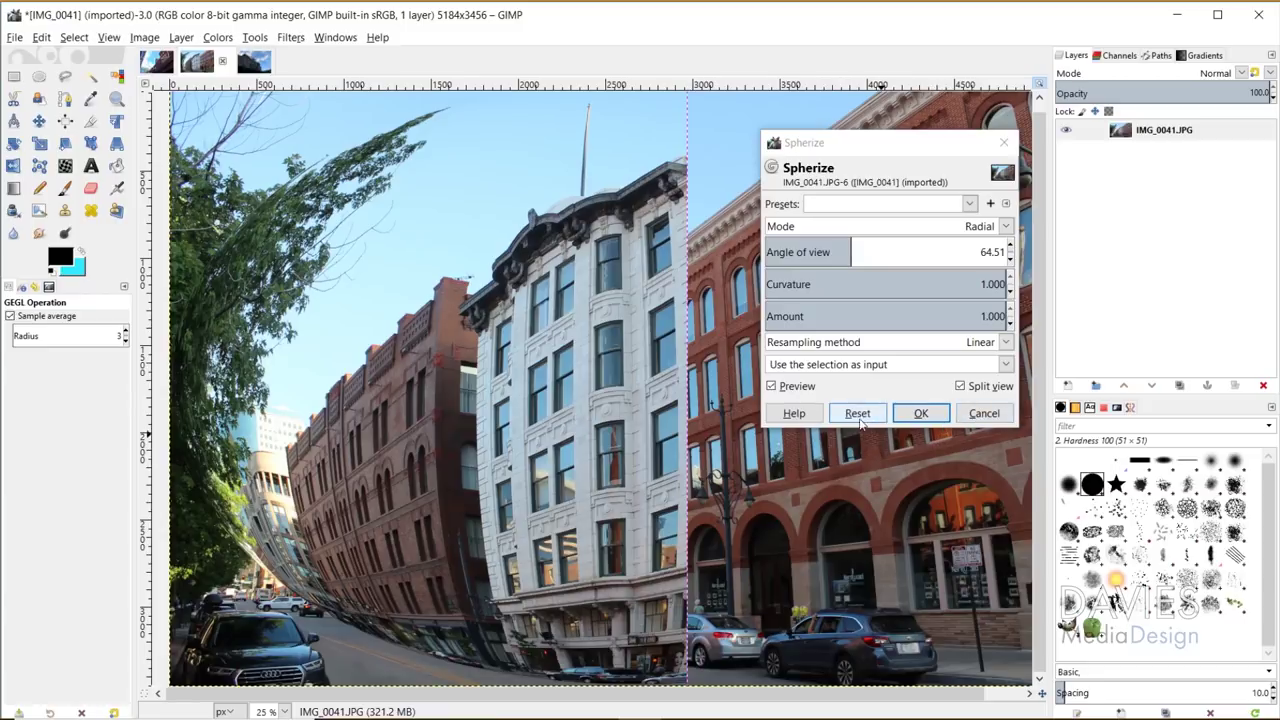
left_click(921, 414)
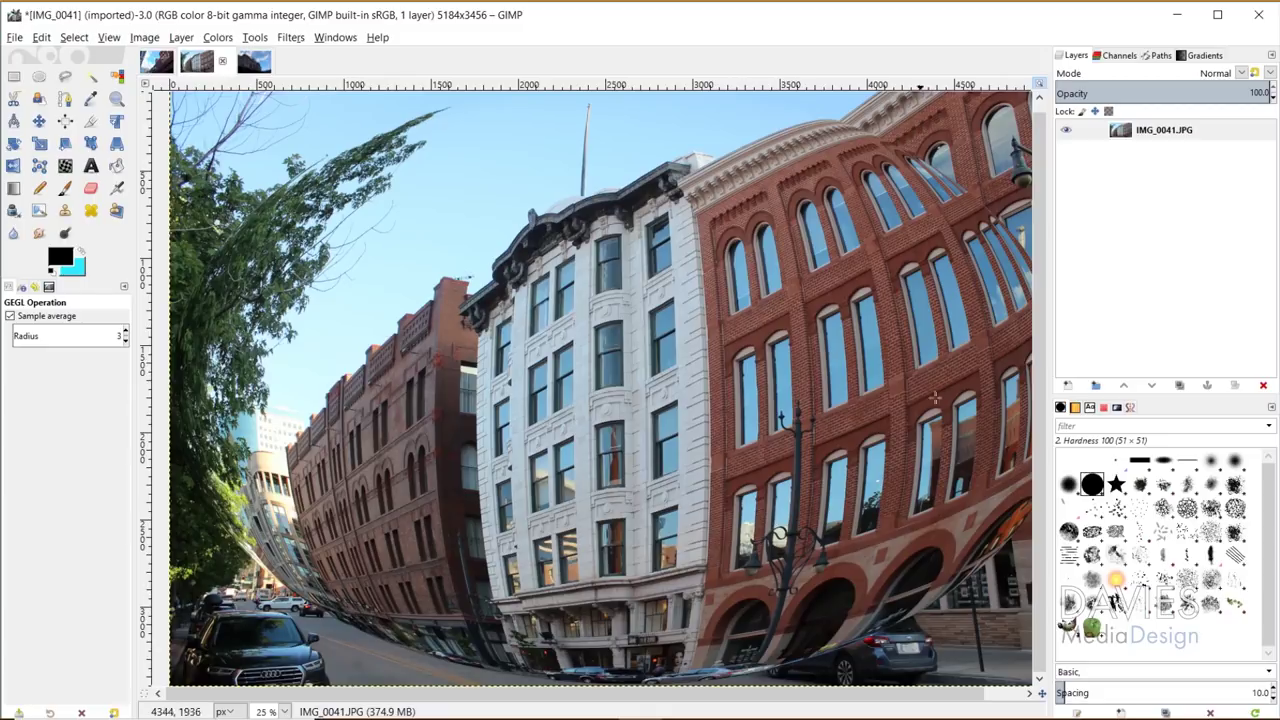
left_click(1150, 134)
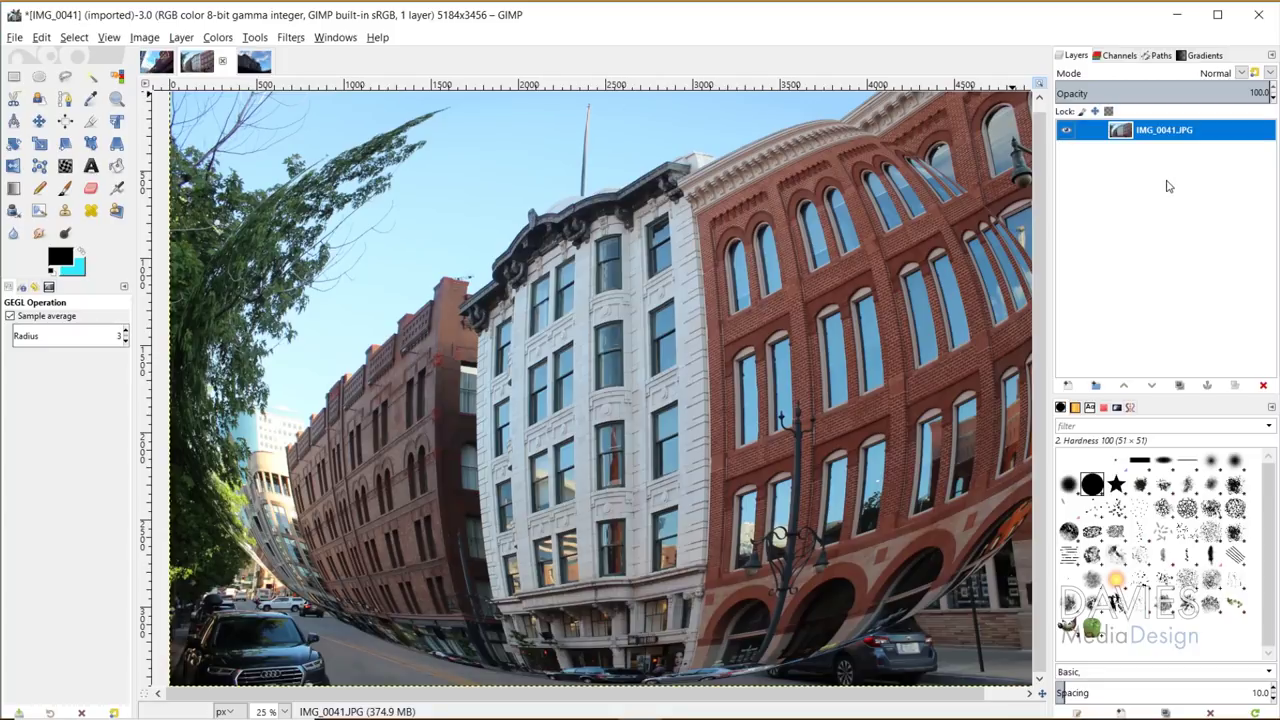
left_click(1065, 130)
left_click(1066, 131)
Draw an ellipse selection stretched to span the whole photo.
left_click(39, 76)
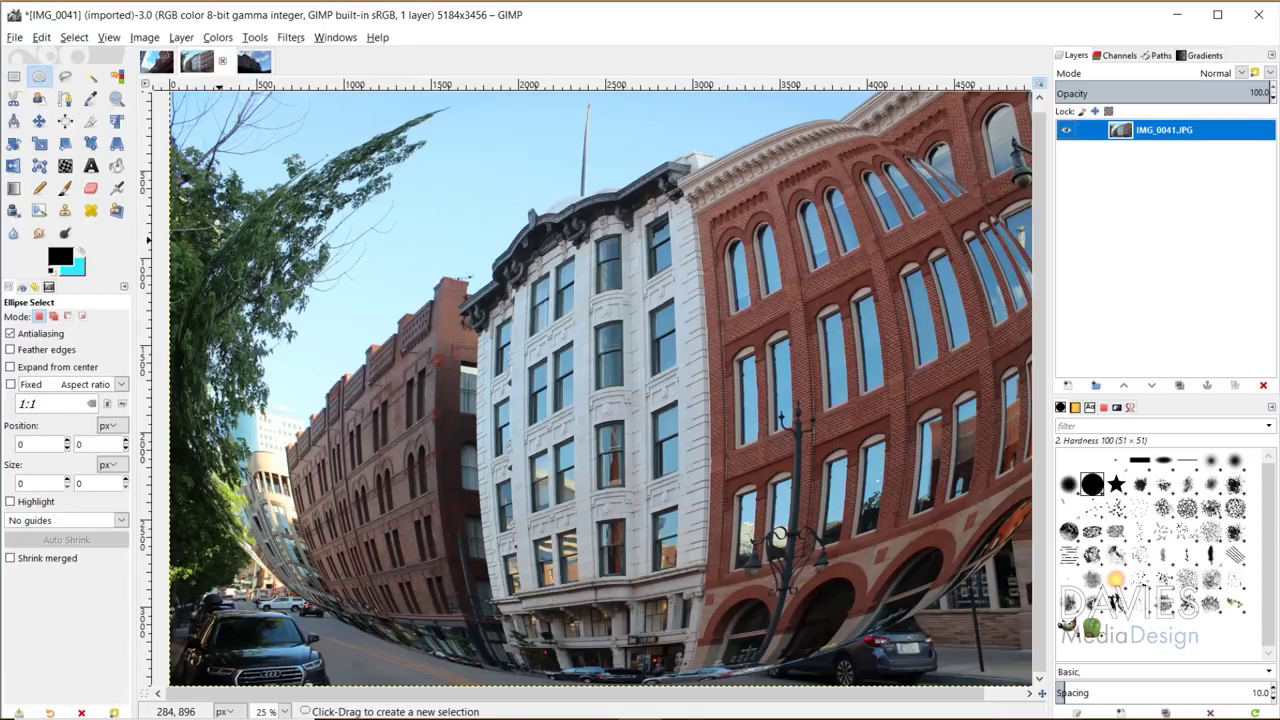
left_click_drag(190, 174, 1025, 688)
left_click_drag(568, 168, 568, 90)
left_click(996, 292)
left_click_drag(993, 324, 1005, 324)
left_click_drag(175, 331, 163, 331)
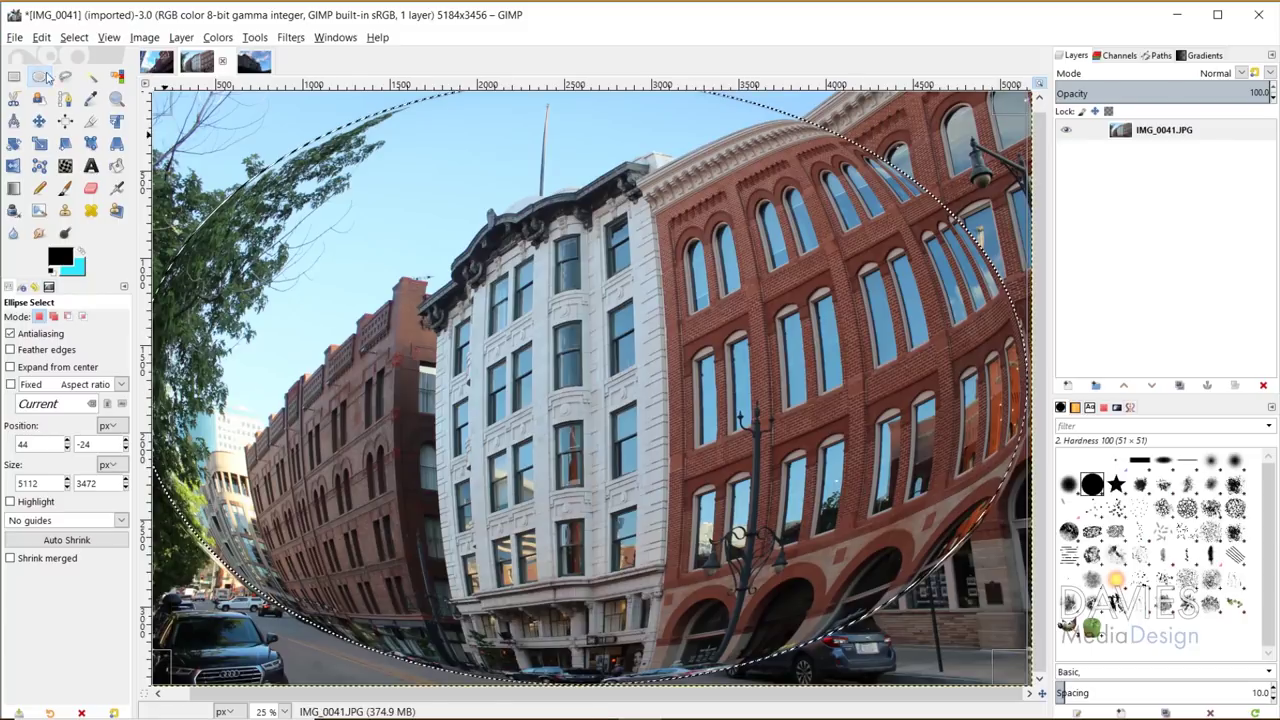
Invert the selection, add an alpha channel to the layer, and clear outside the ellipse to transparency.
left_click(74, 37)
left_click(100, 90)
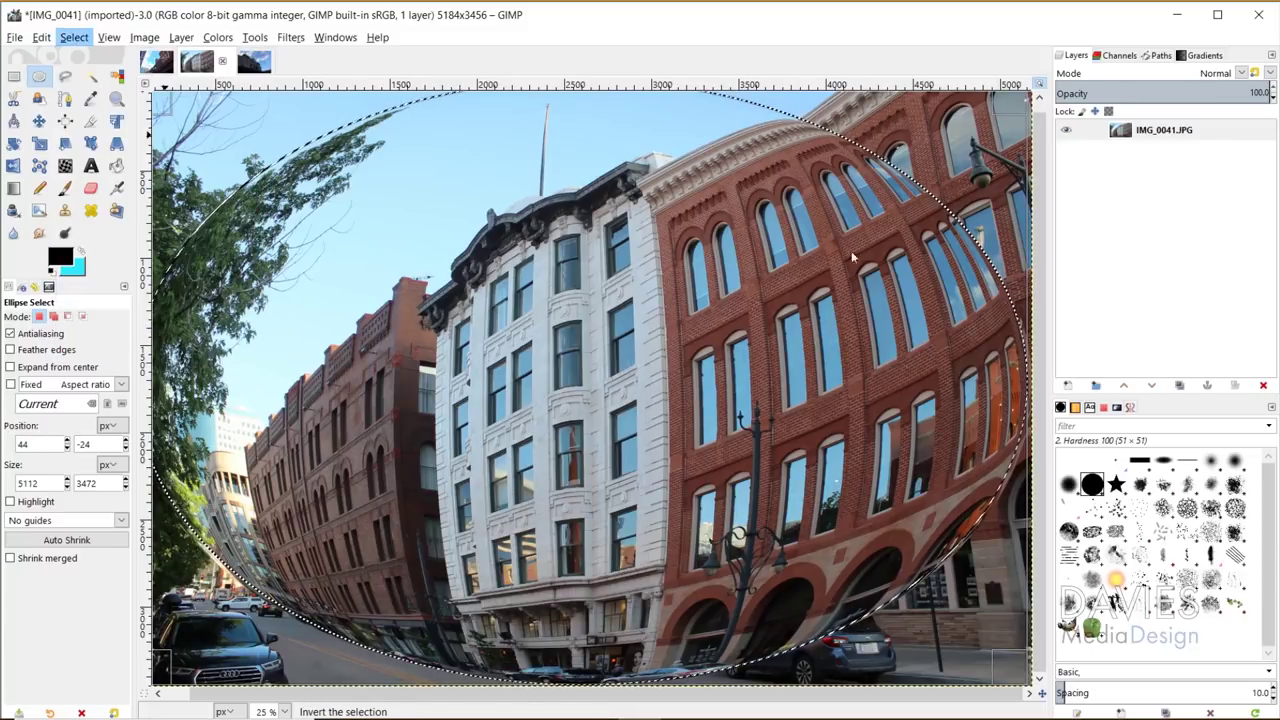
left_click(1120, 132)
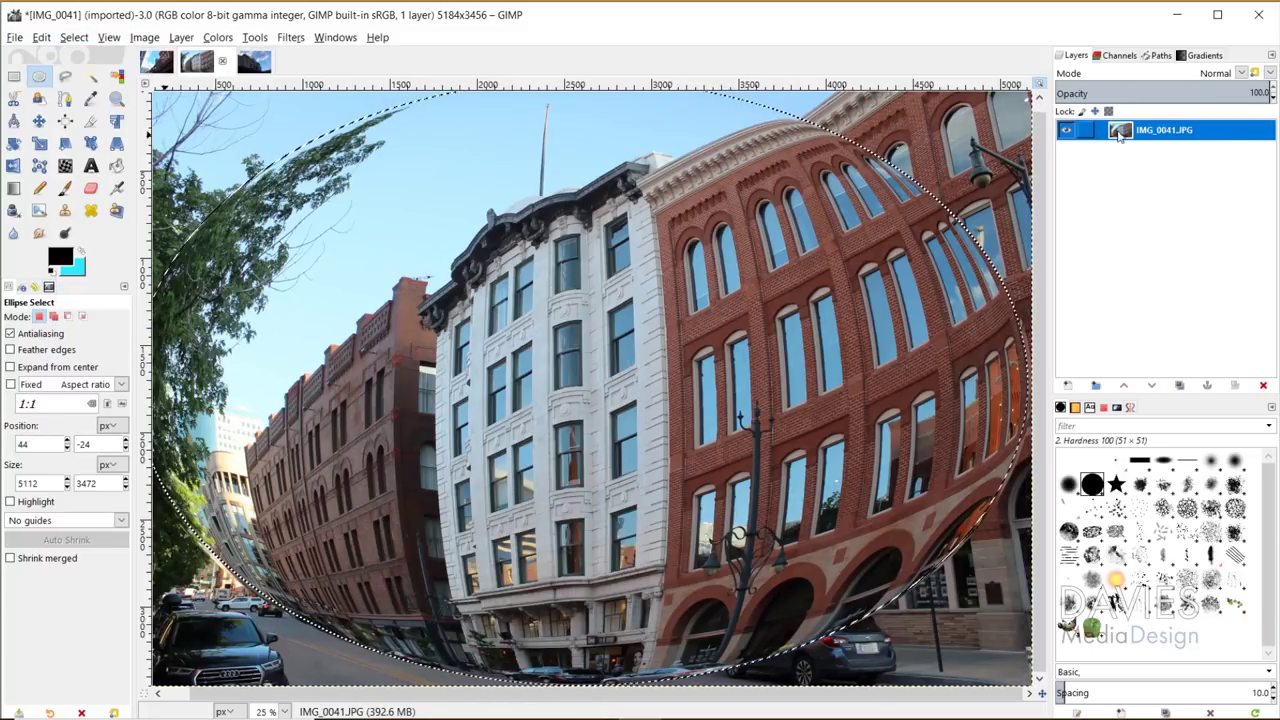
right_click(1120, 135)
left_click(1176, 543)
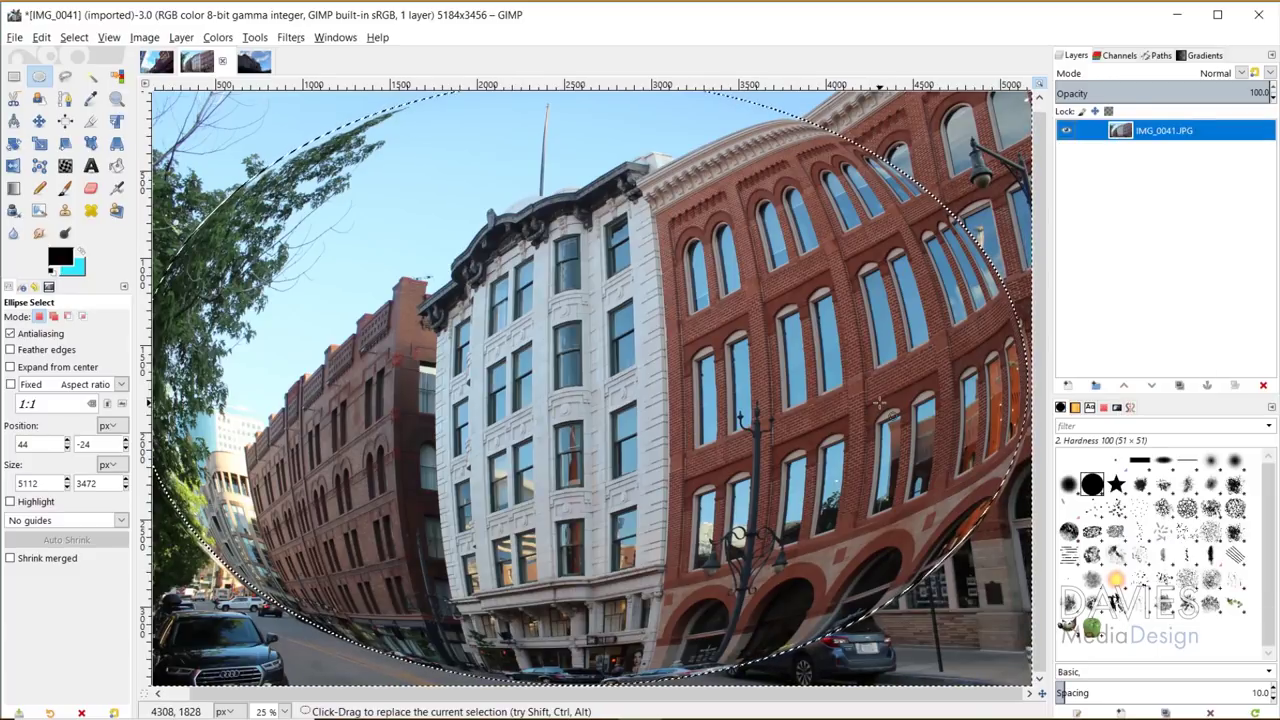
key("ctrl+i")
key("Delete")
Remove the selection, zoom out to view the whole image centred, then undo the transparent clearing.
left_click(74, 37)
left_click(88, 74)
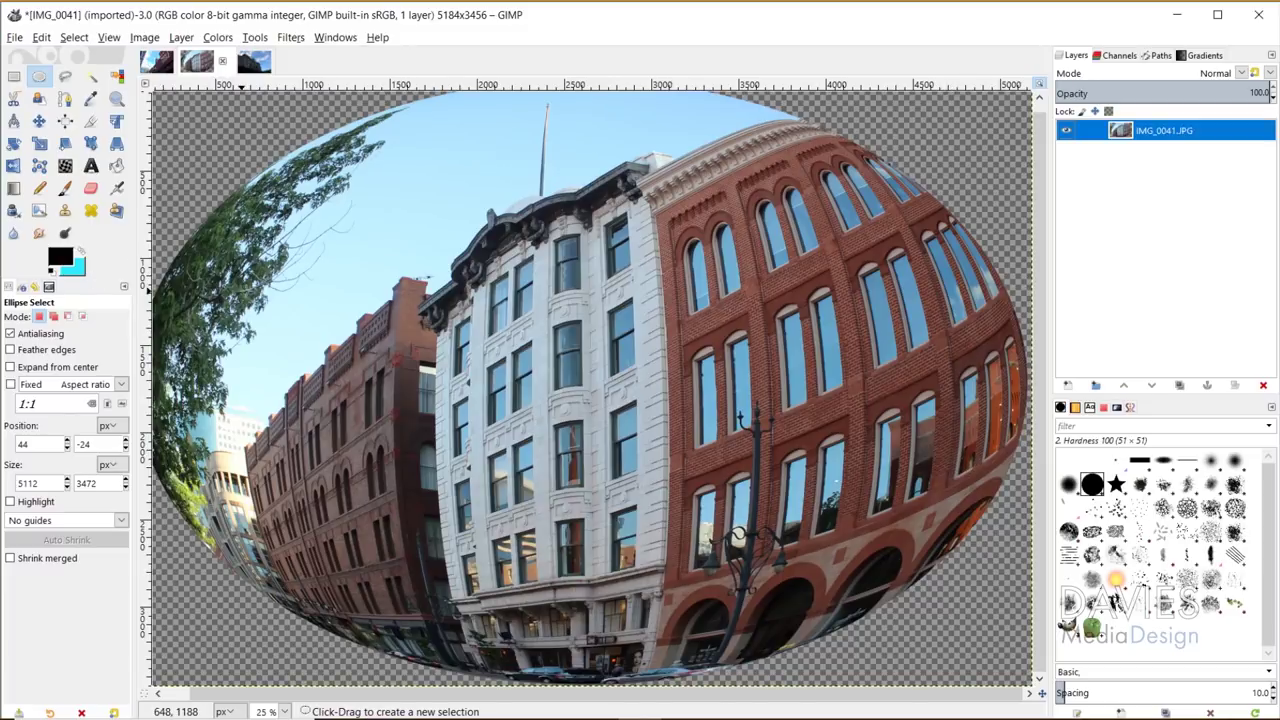
left_click(116, 98)
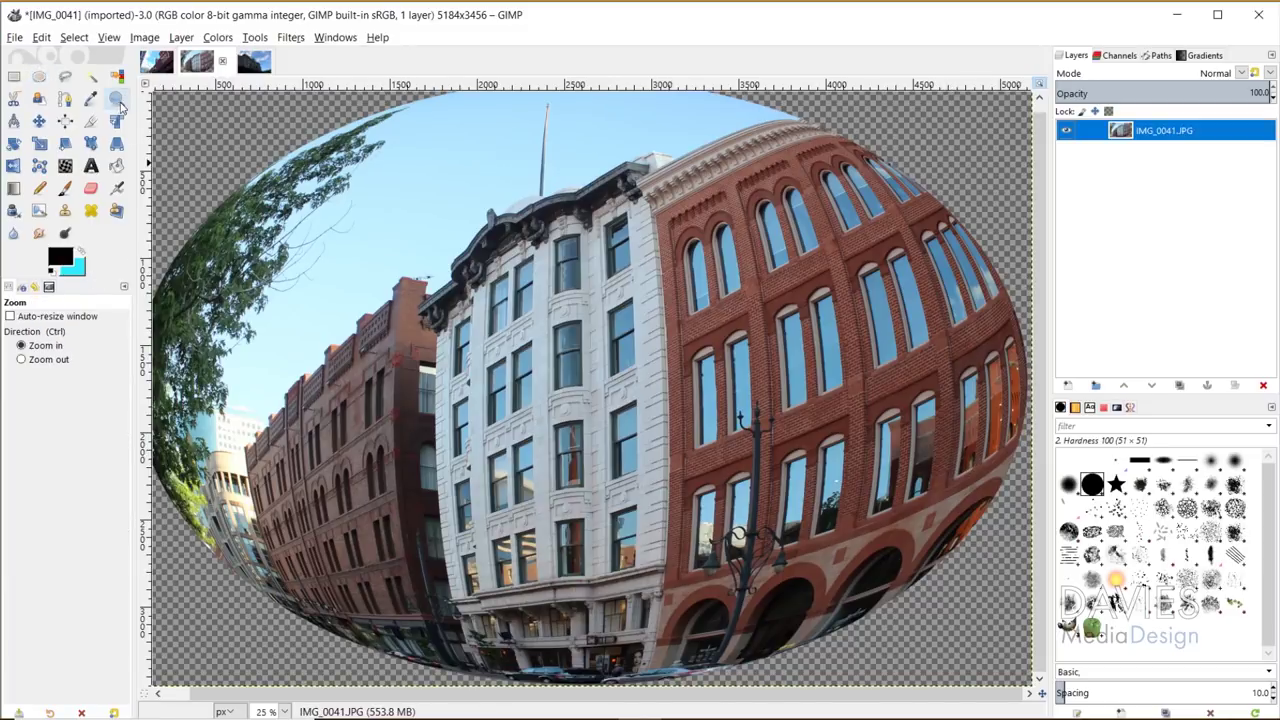
left_click(647, 378, "ctrl")
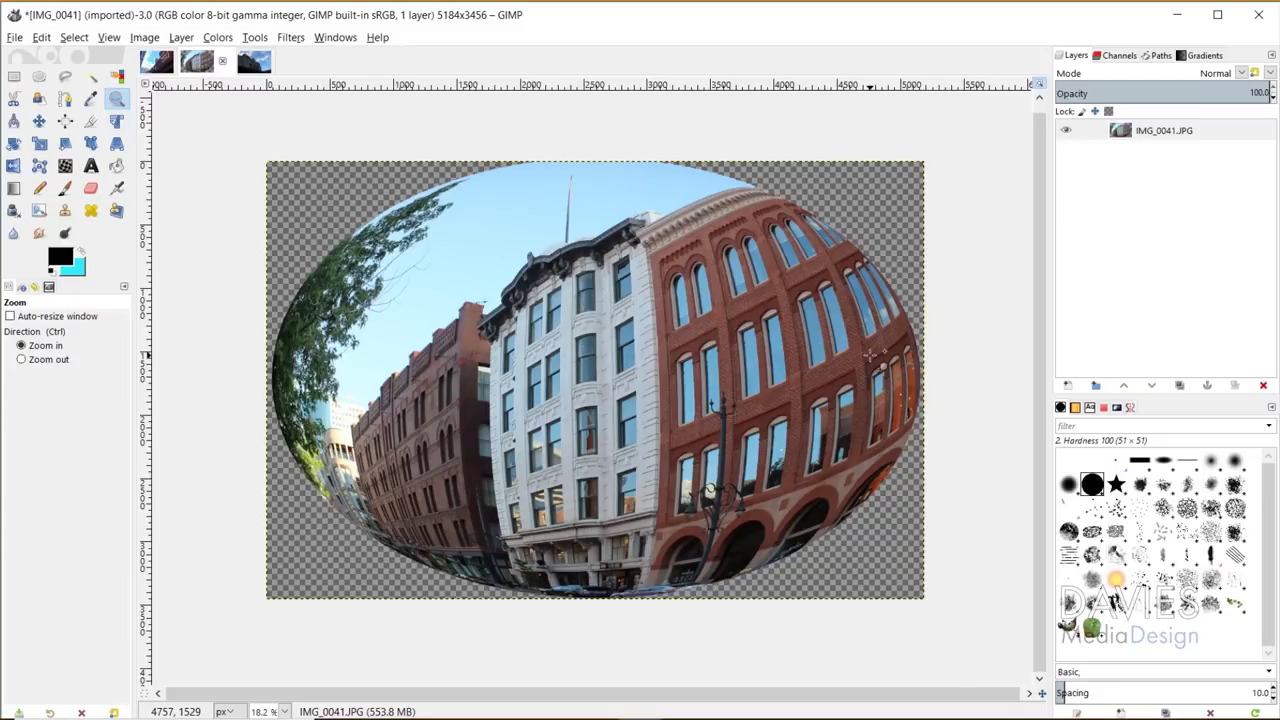
key("ctrl+z")
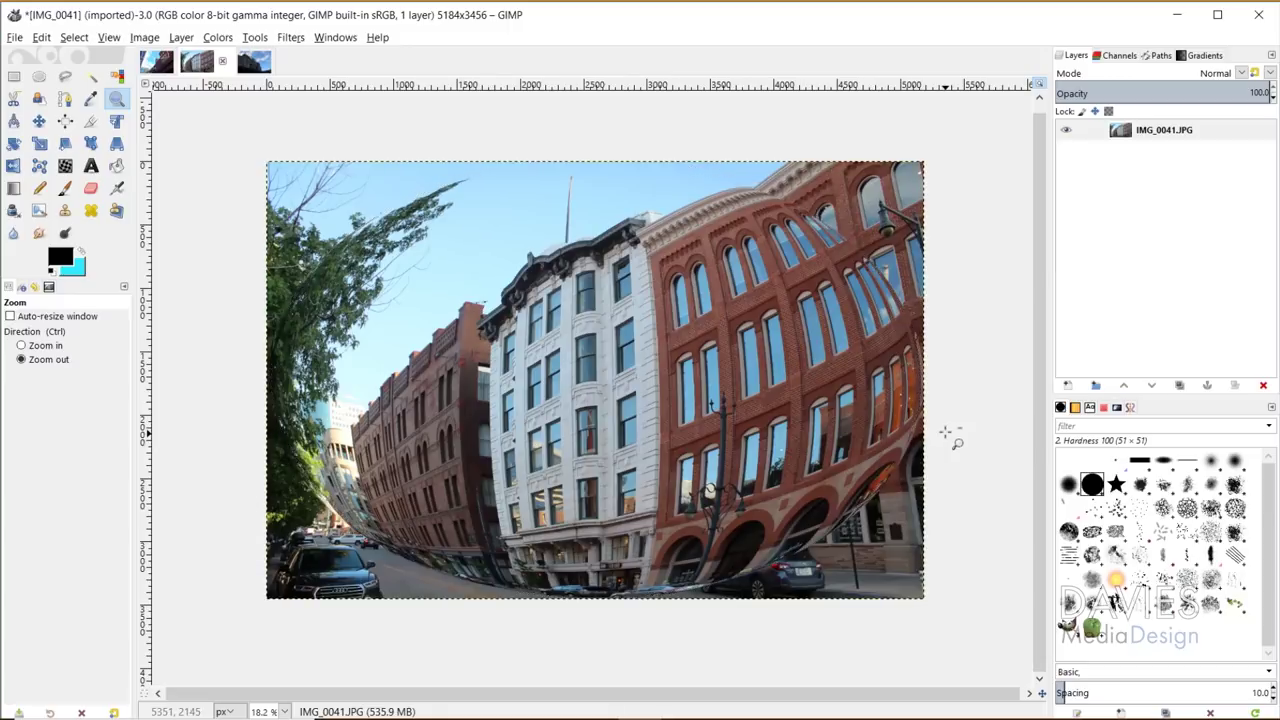
Undo the Spherize distortion and open Filters > Map > Recursive Transform on the photo.
key("ctrl+z")
key("ctrl+z")
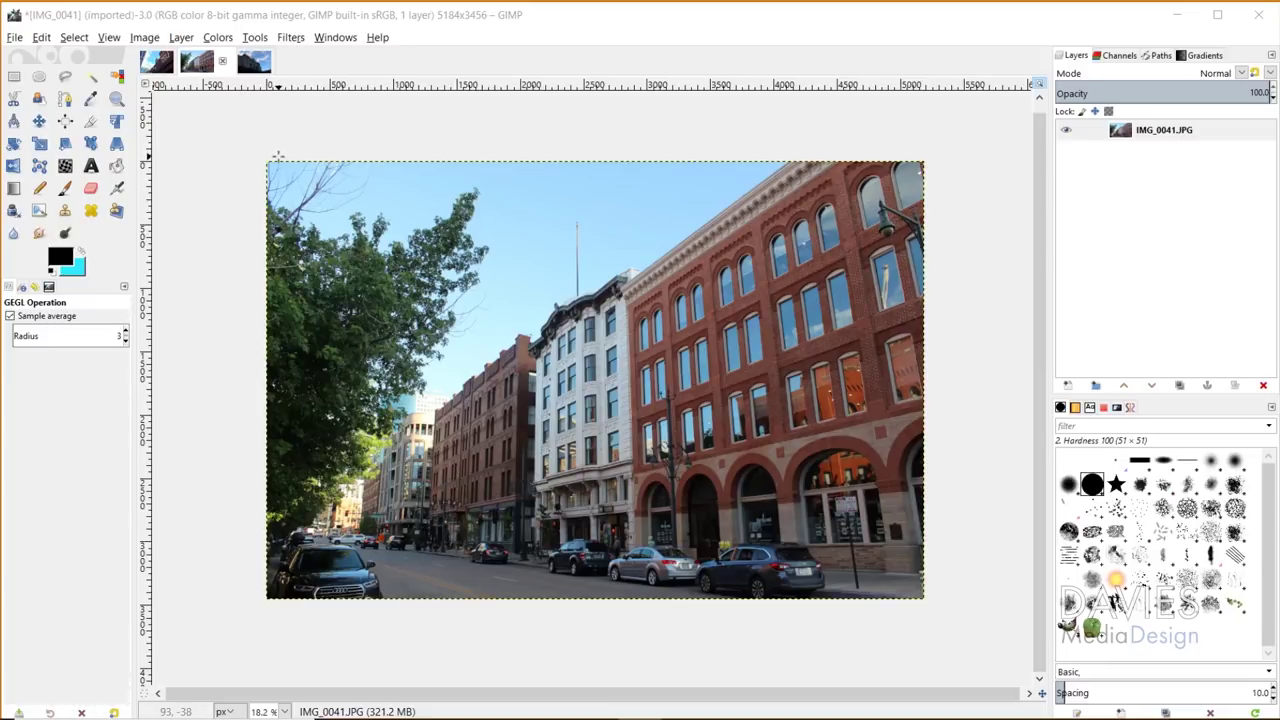
left_click(290, 38)
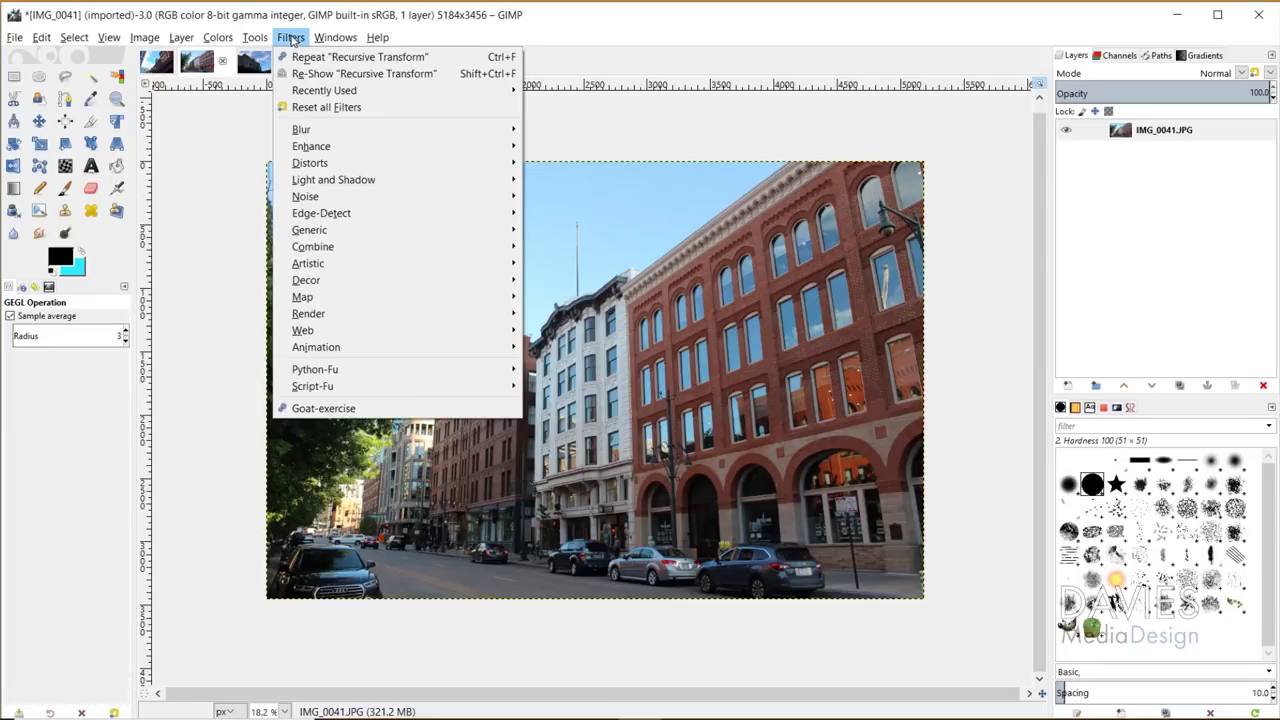
mouse_move(340, 300)
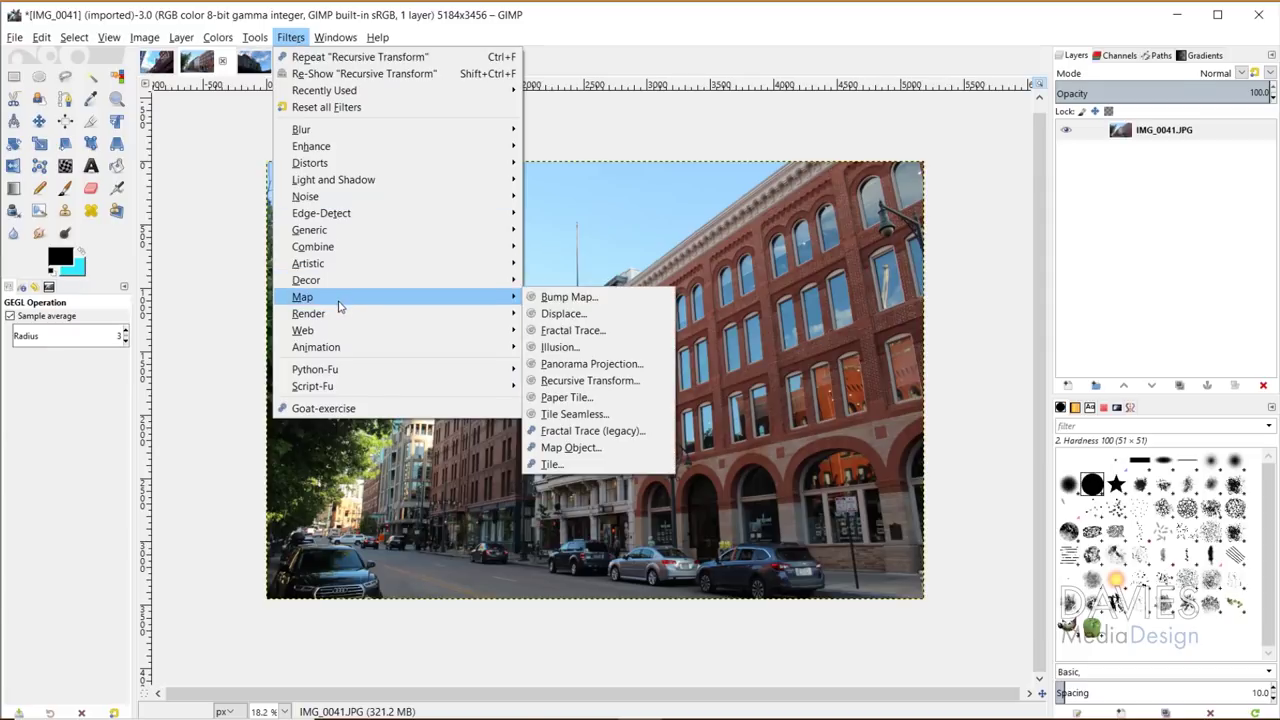
left_click(590, 381)
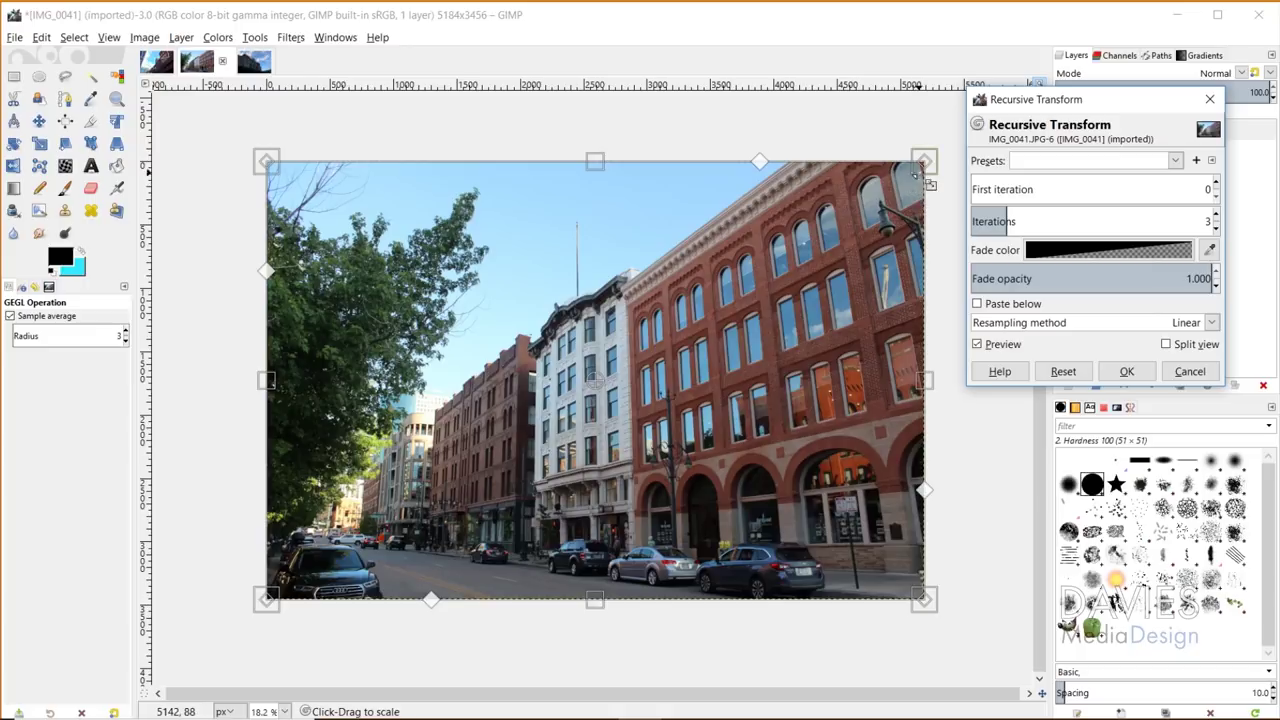
Shrink, skew and rotate the transform frame, then raise Iterations from 3 to 15.
left_click_drag(916, 170, 856, 250)
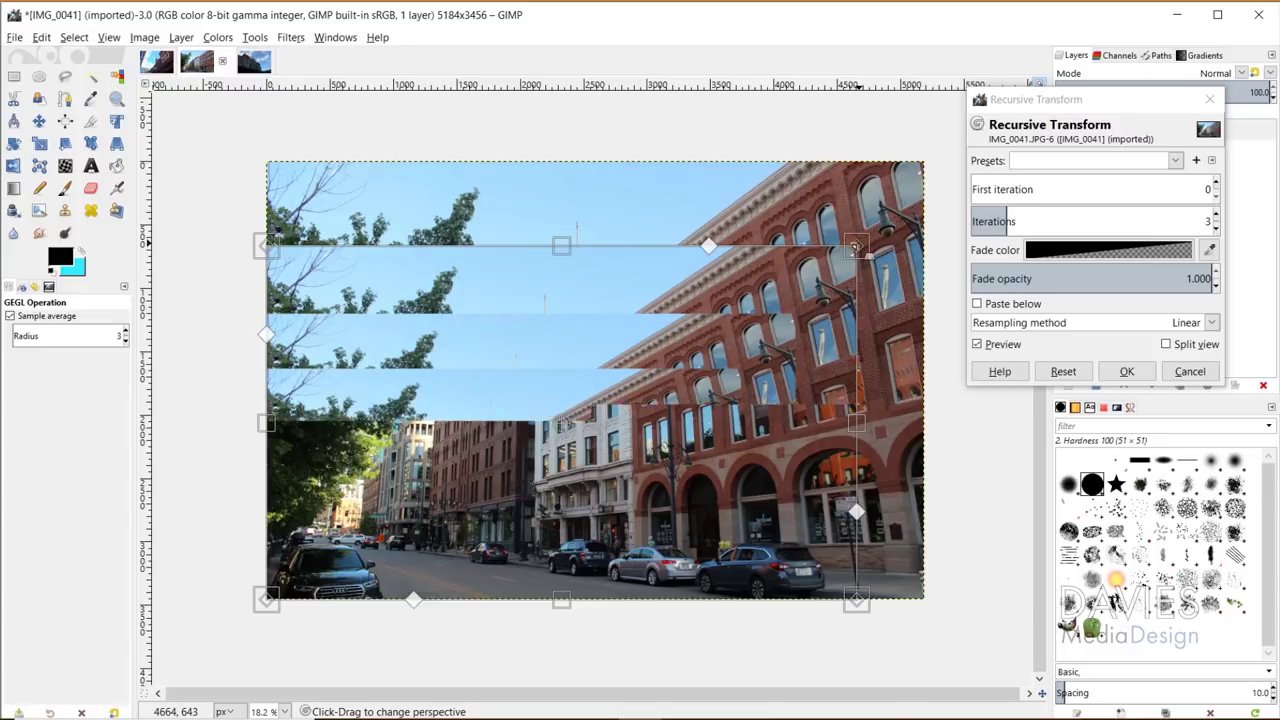
left_click_drag(855, 248, 811, 287)
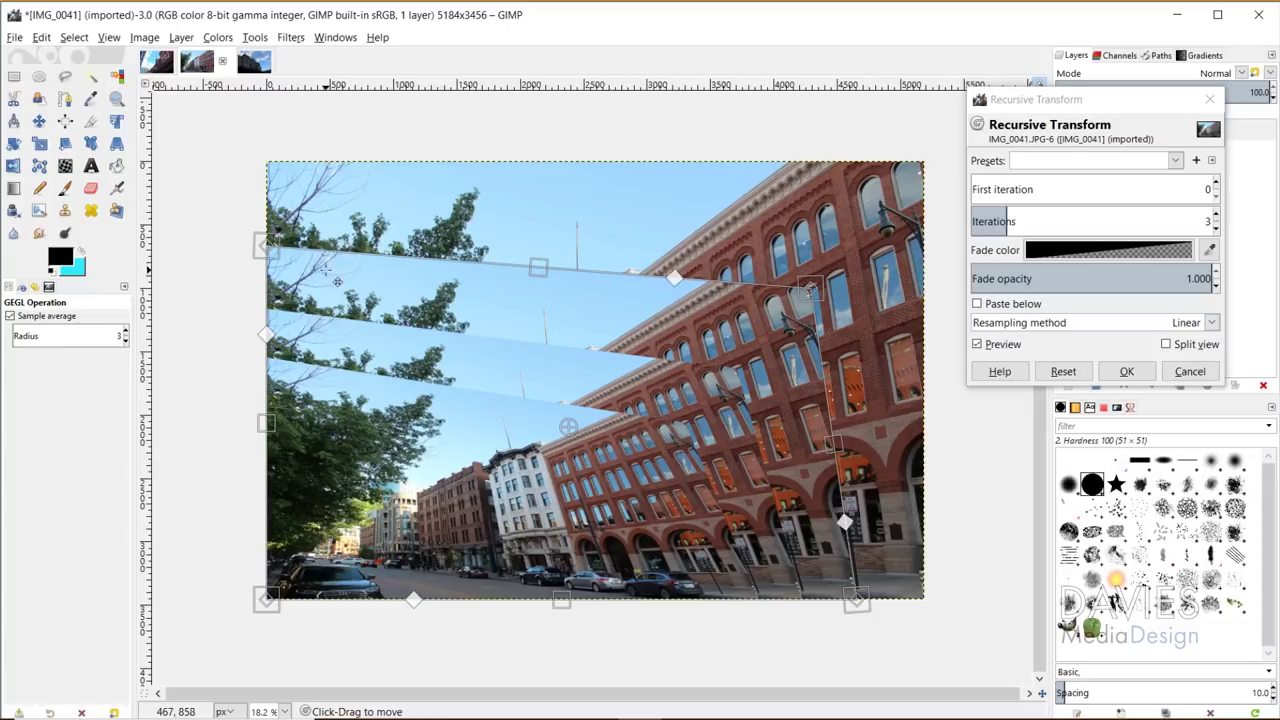
left_click_drag(338, 280, 364, 469)
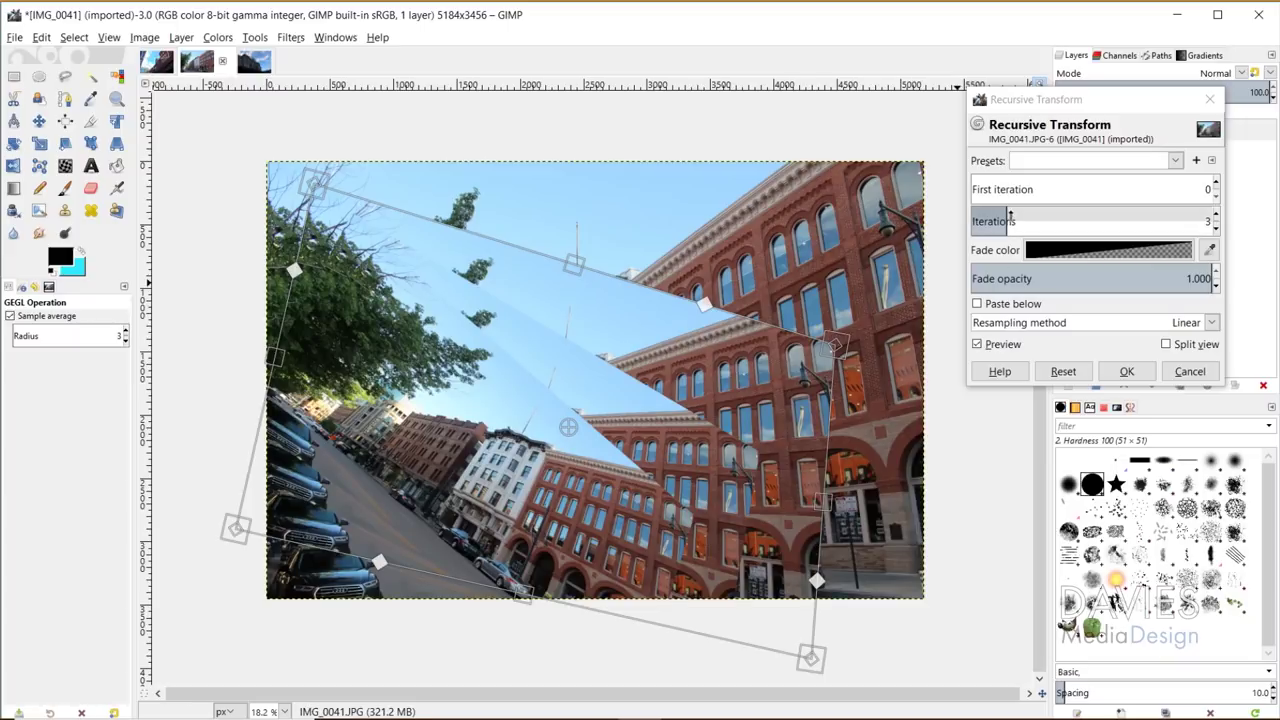
left_click_drag(1009, 214, 1042, 215)
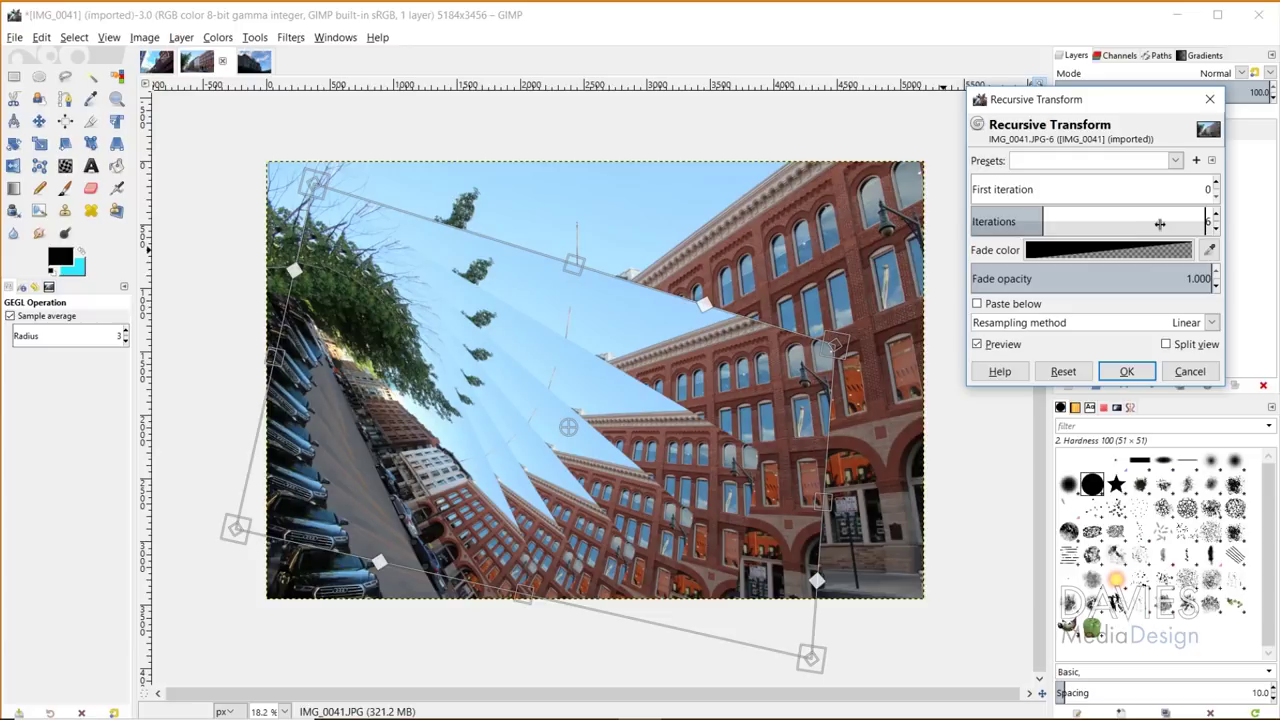
left_click_drag(1073, 216, 1153, 216)
Scroll the Recursive Transform Fade opacity slider down to 0.720.
left_click(1192, 229)
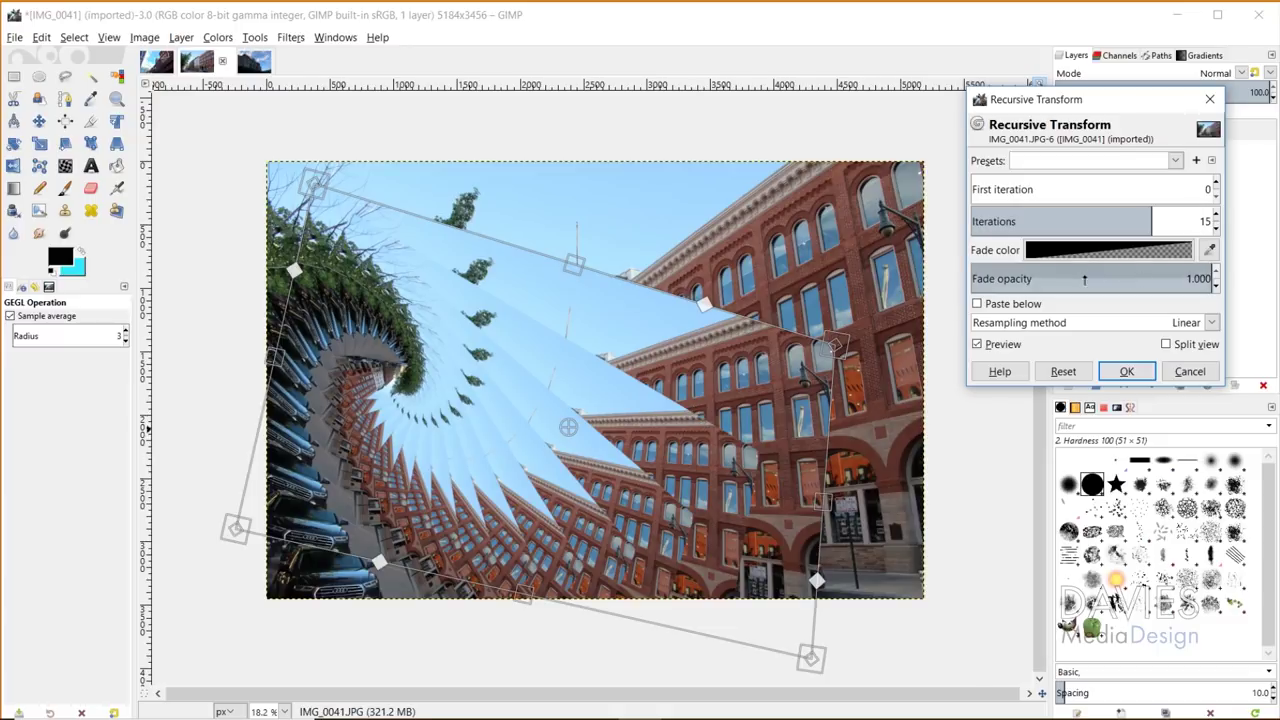
scroll(1192, 280, "down", 20)
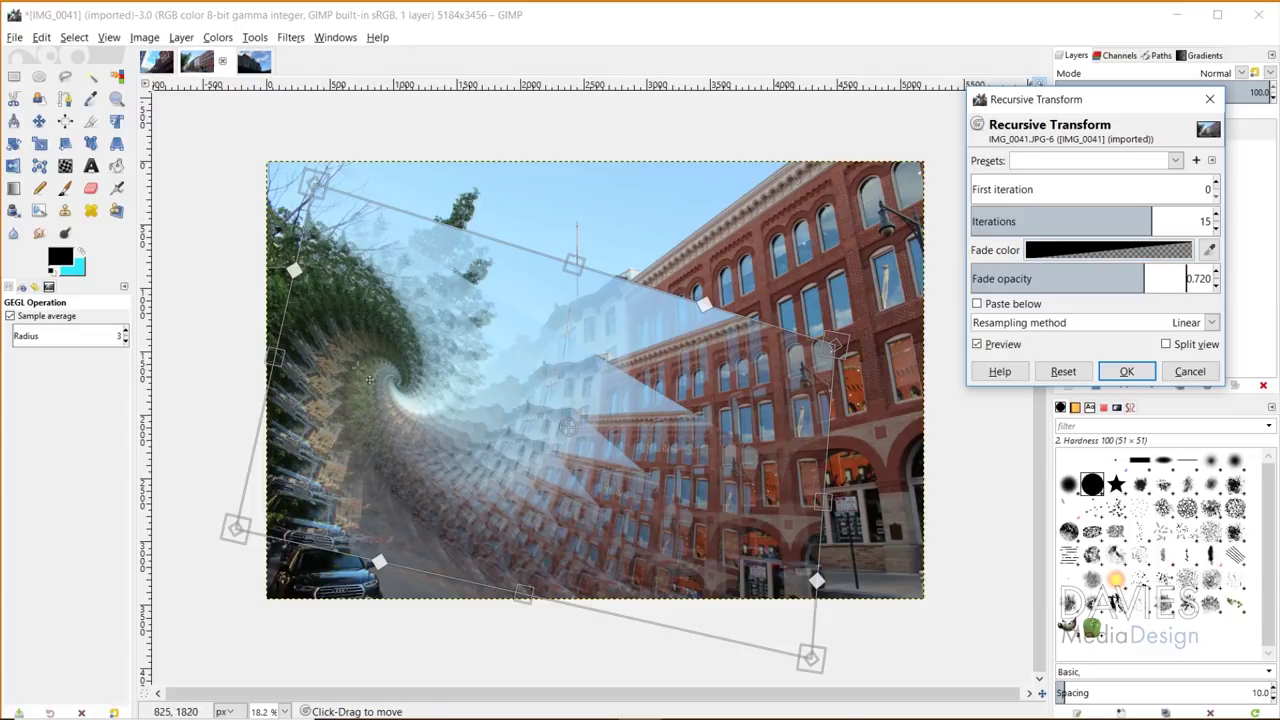
left_click(1061, 251)
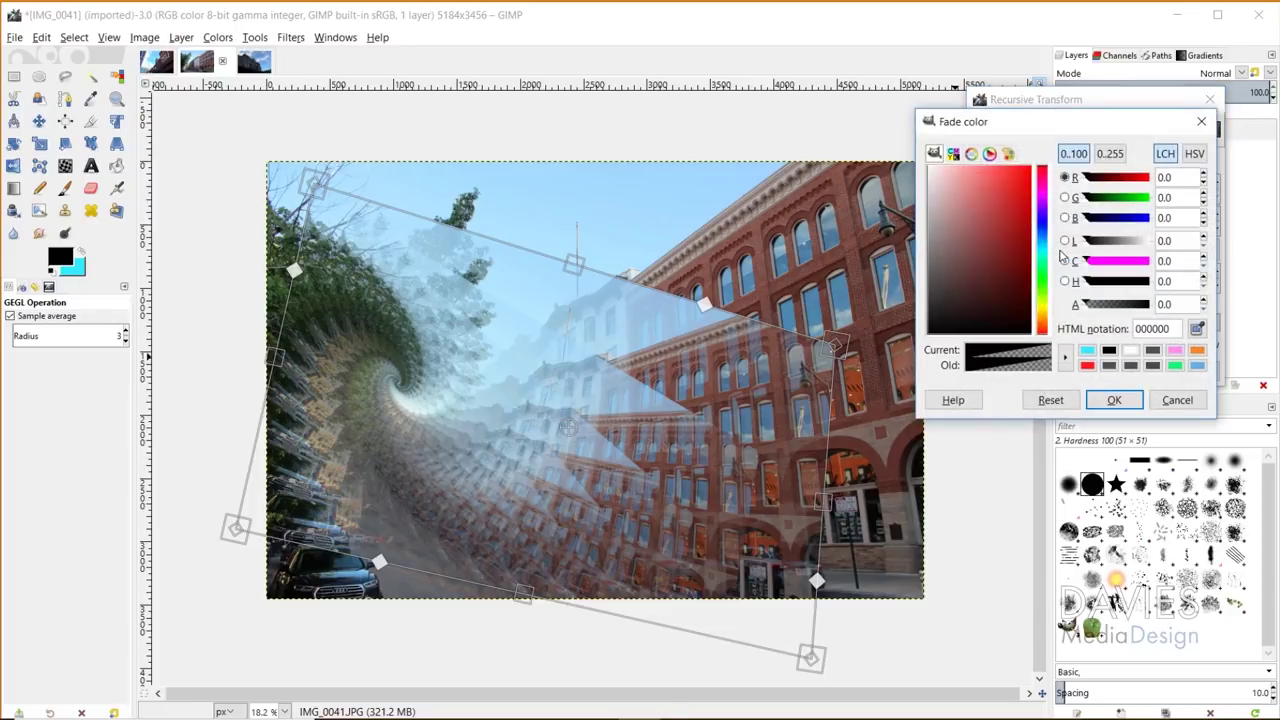
left_click(1130, 350)
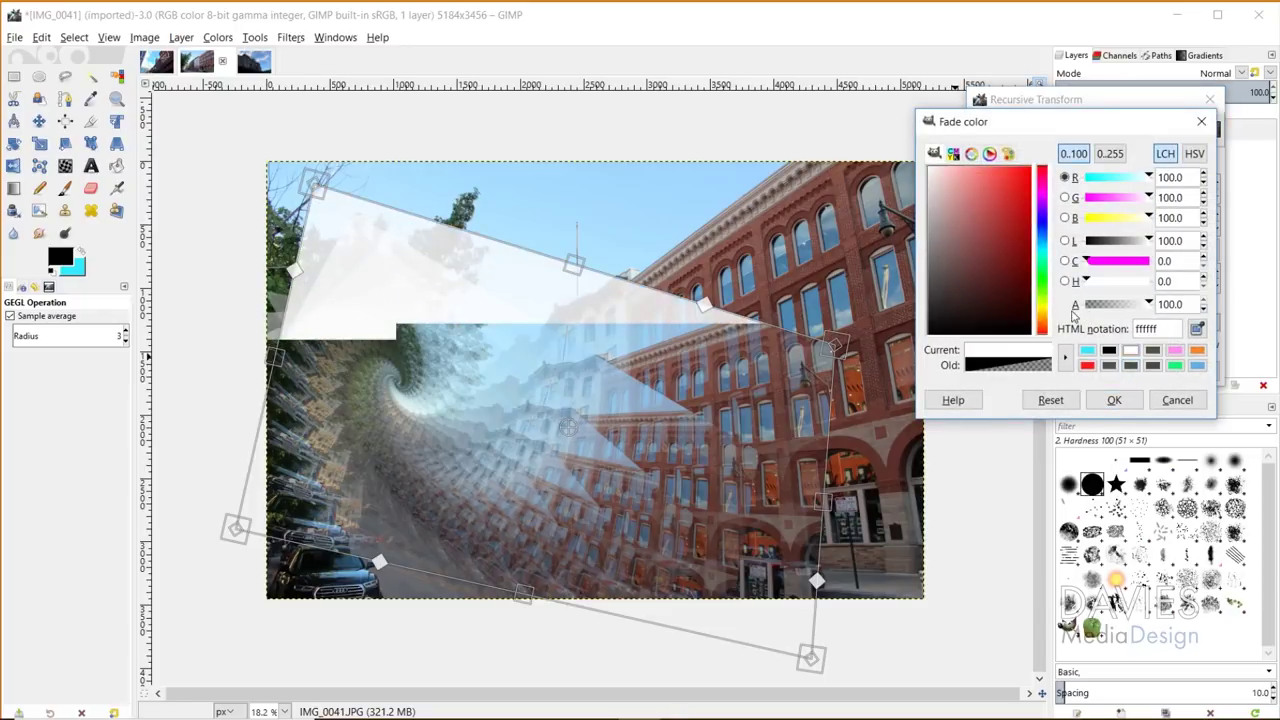
left_click_drag(1150, 313, 1117, 315)
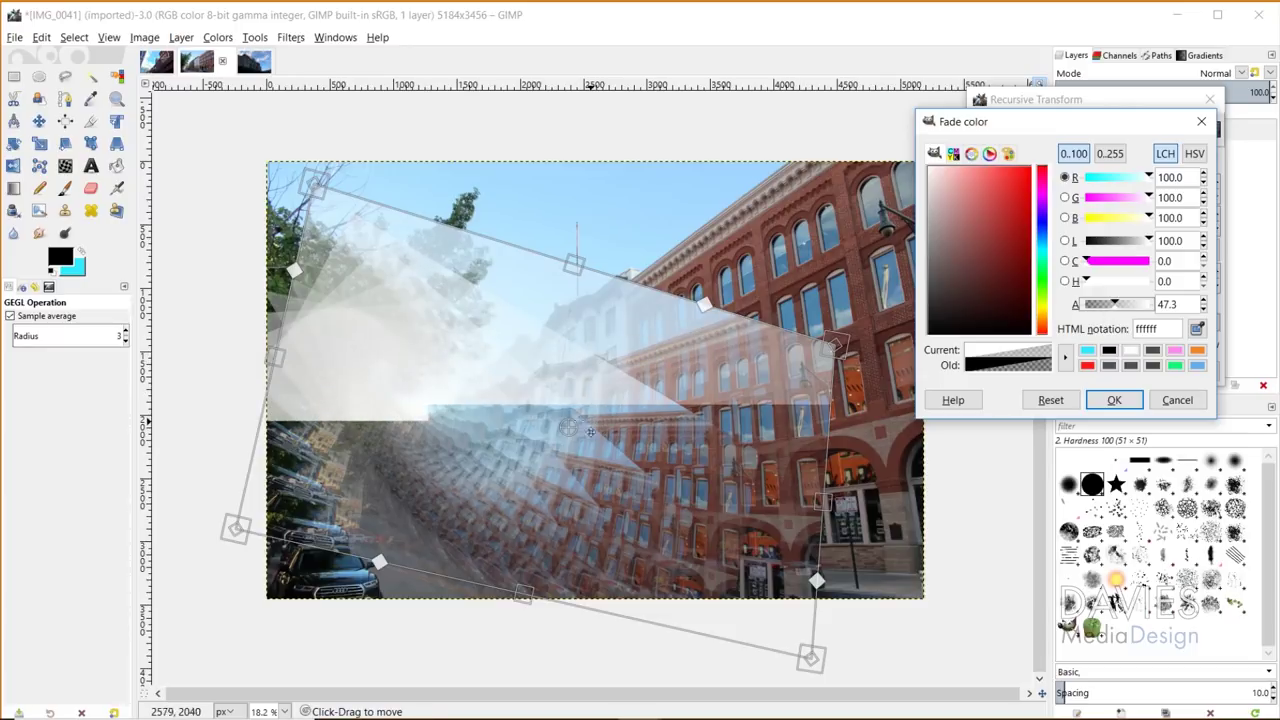
left_click(1176, 400)
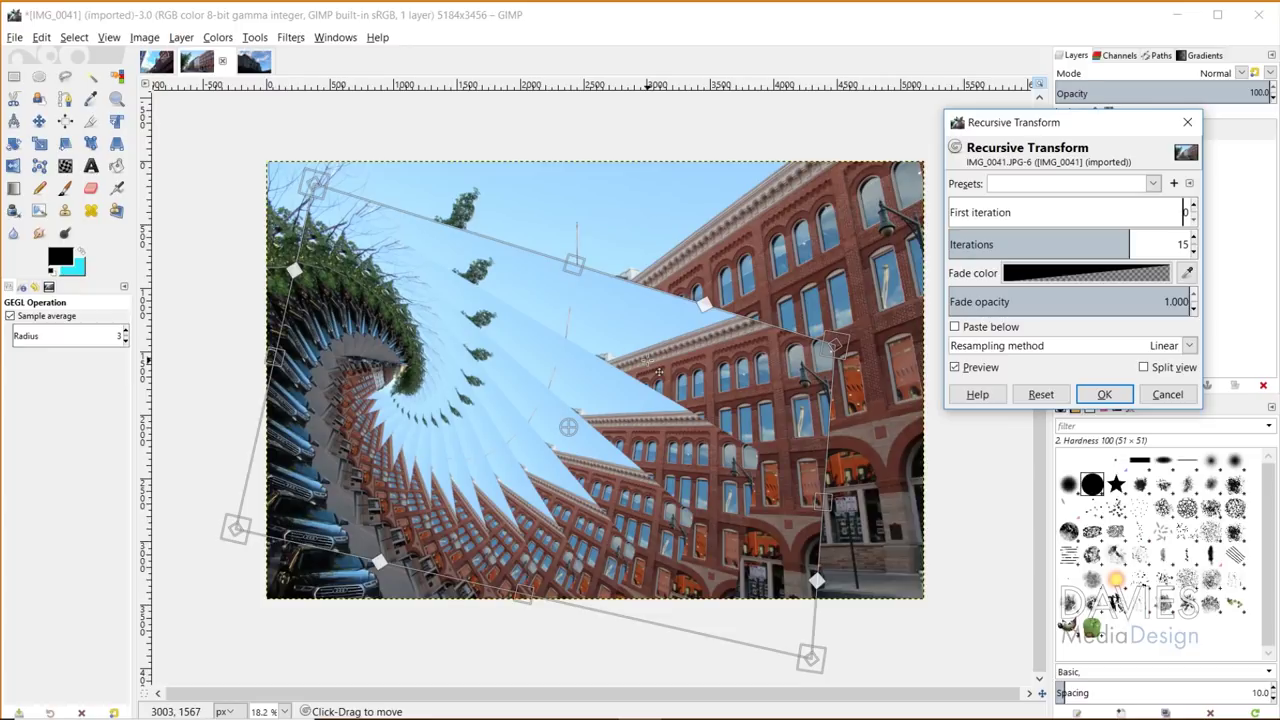
Step the Recursive Transform First iteration value up to 3.
left_click(1193, 206)
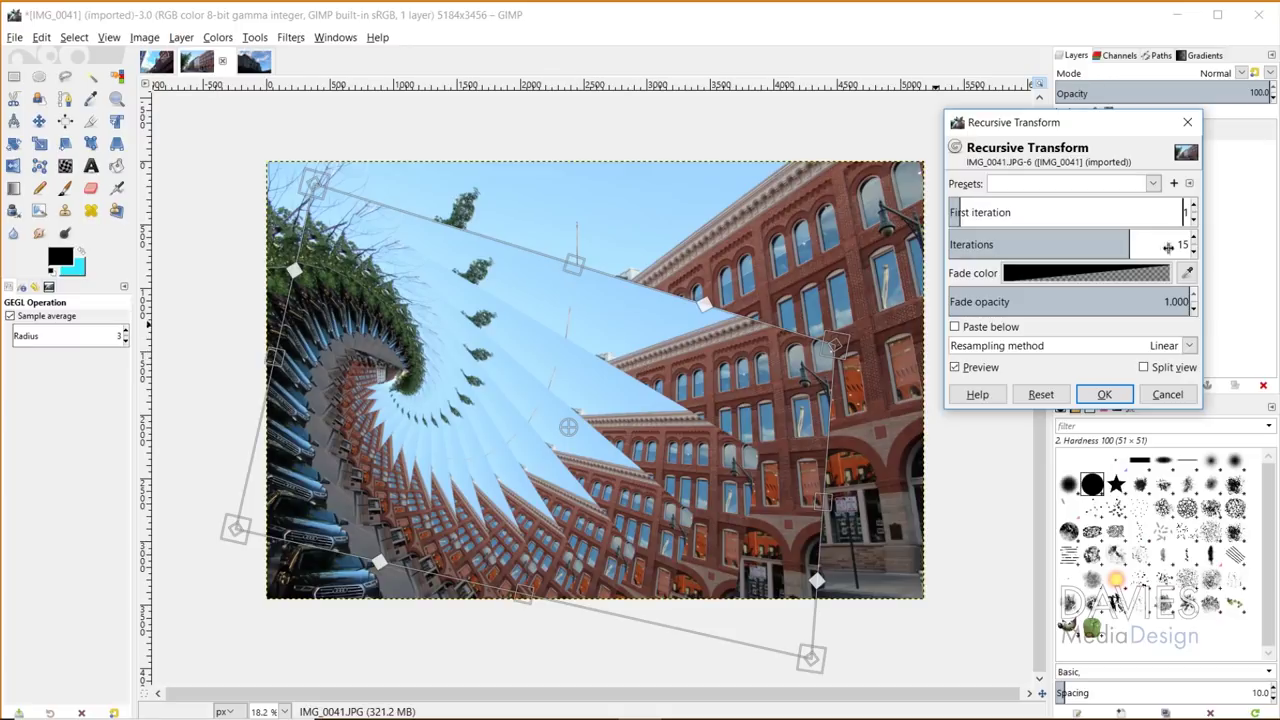
left_click(1193, 207)
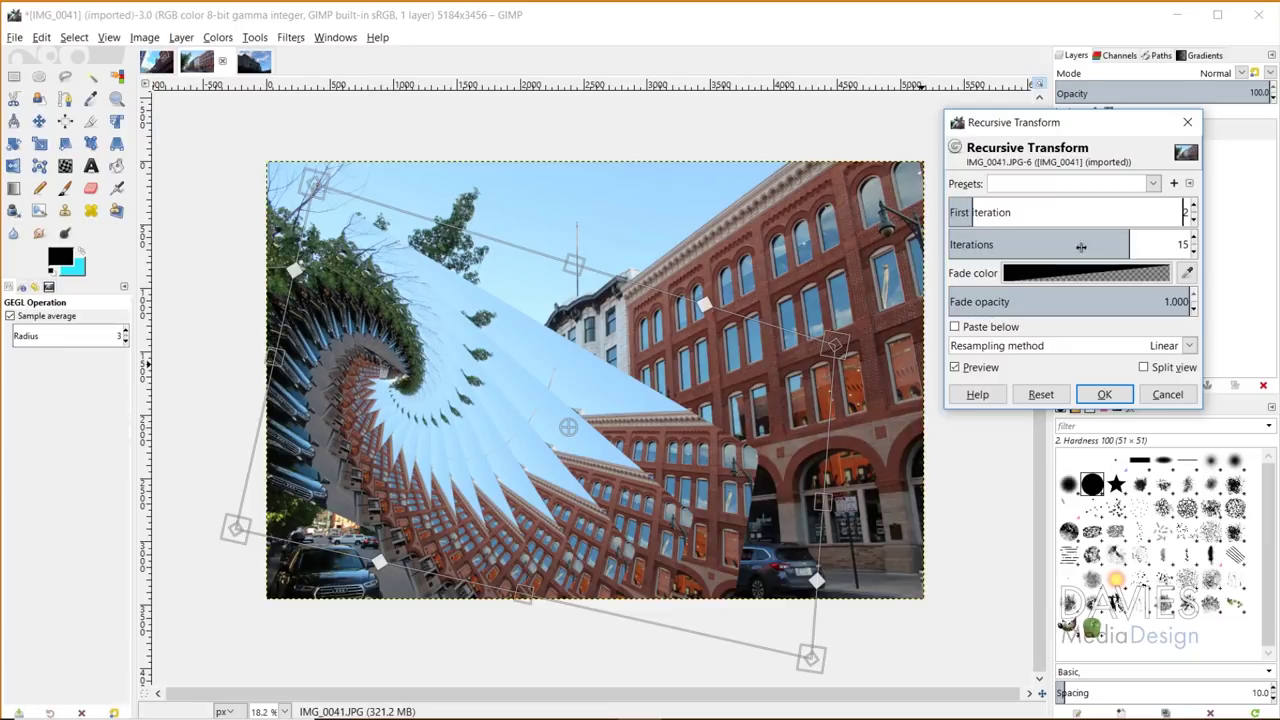
left_click(1193, 207)
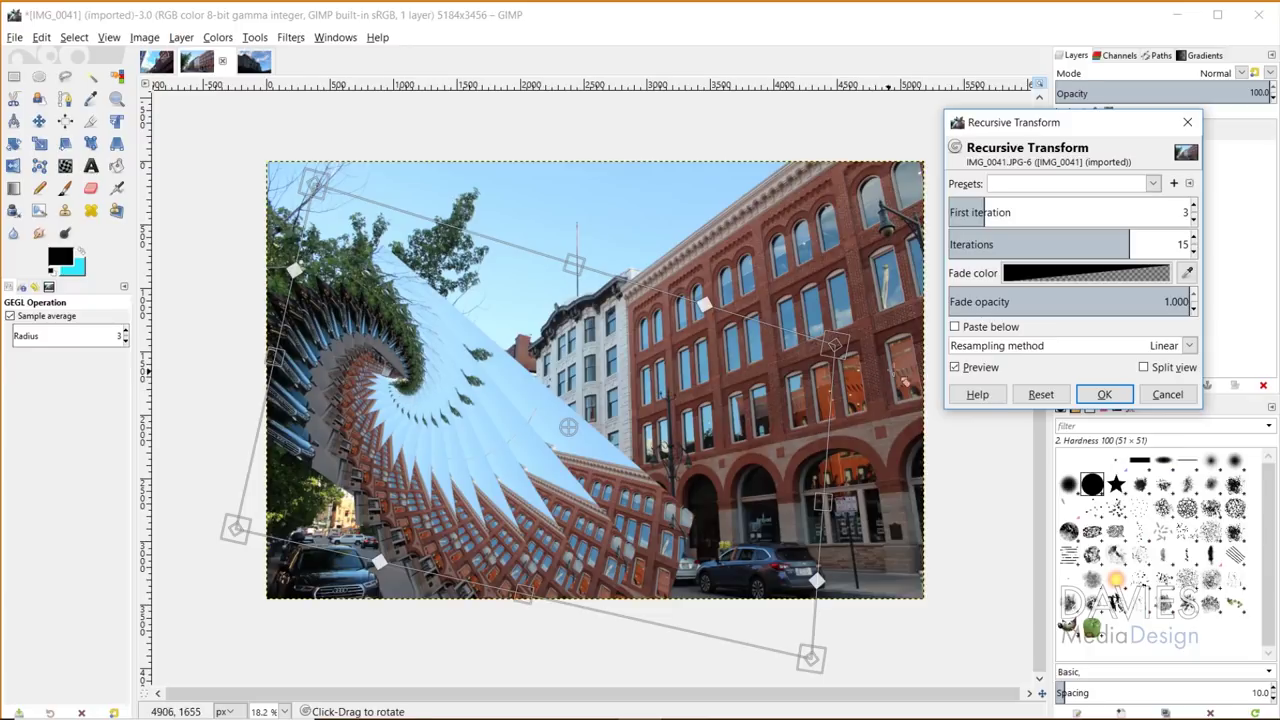
Turn Paste below on and off again, then set First iteration back to 0.
left_click(955, 330)
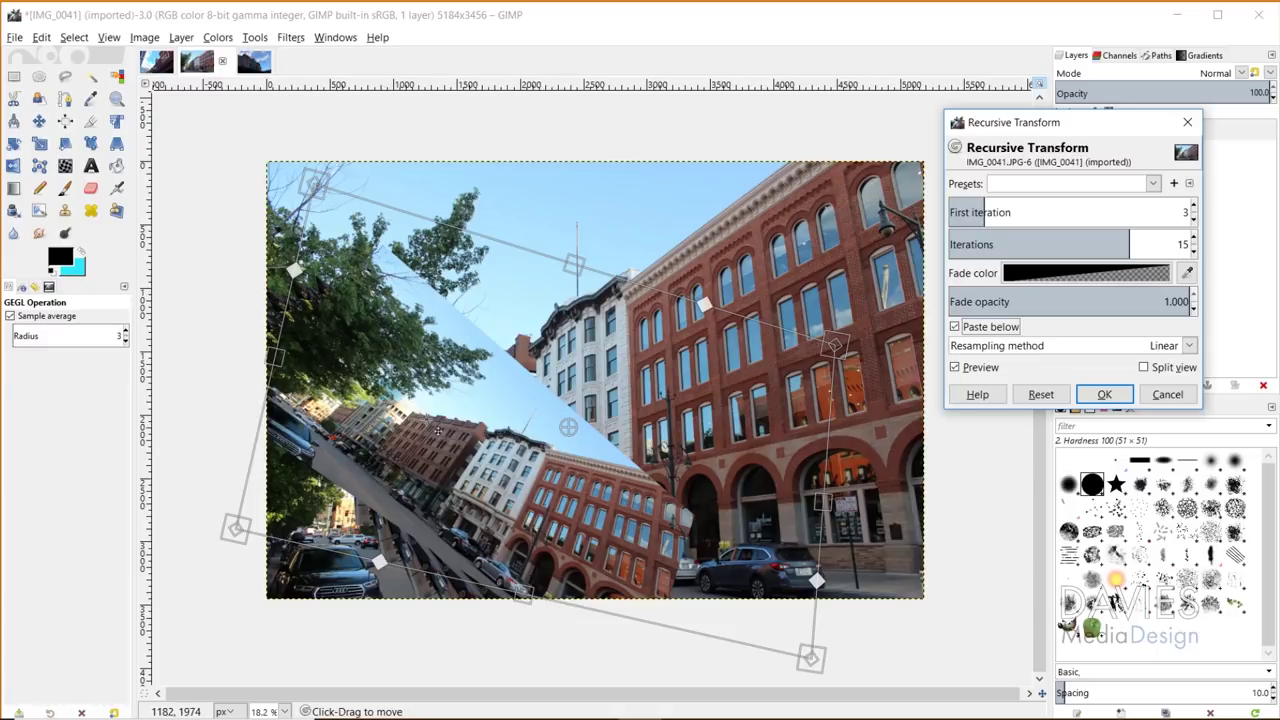
left_click(954, 326)
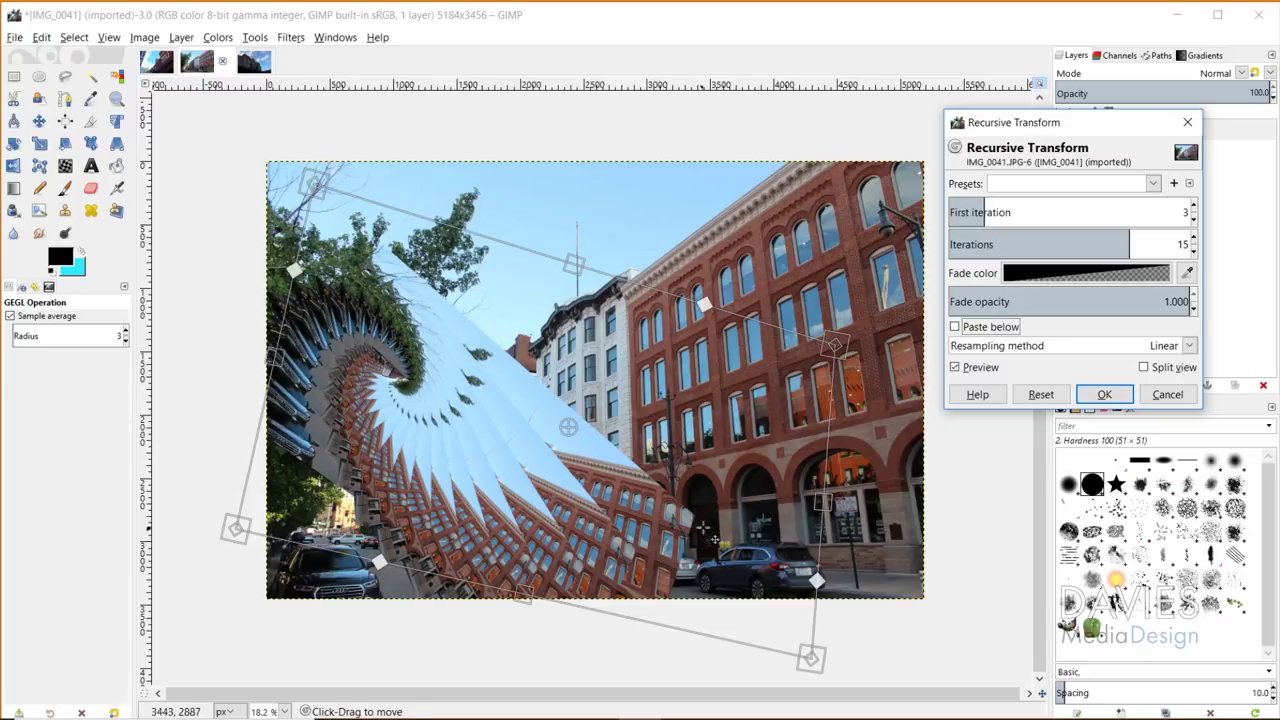
left_click(1184, 212)
type("0")
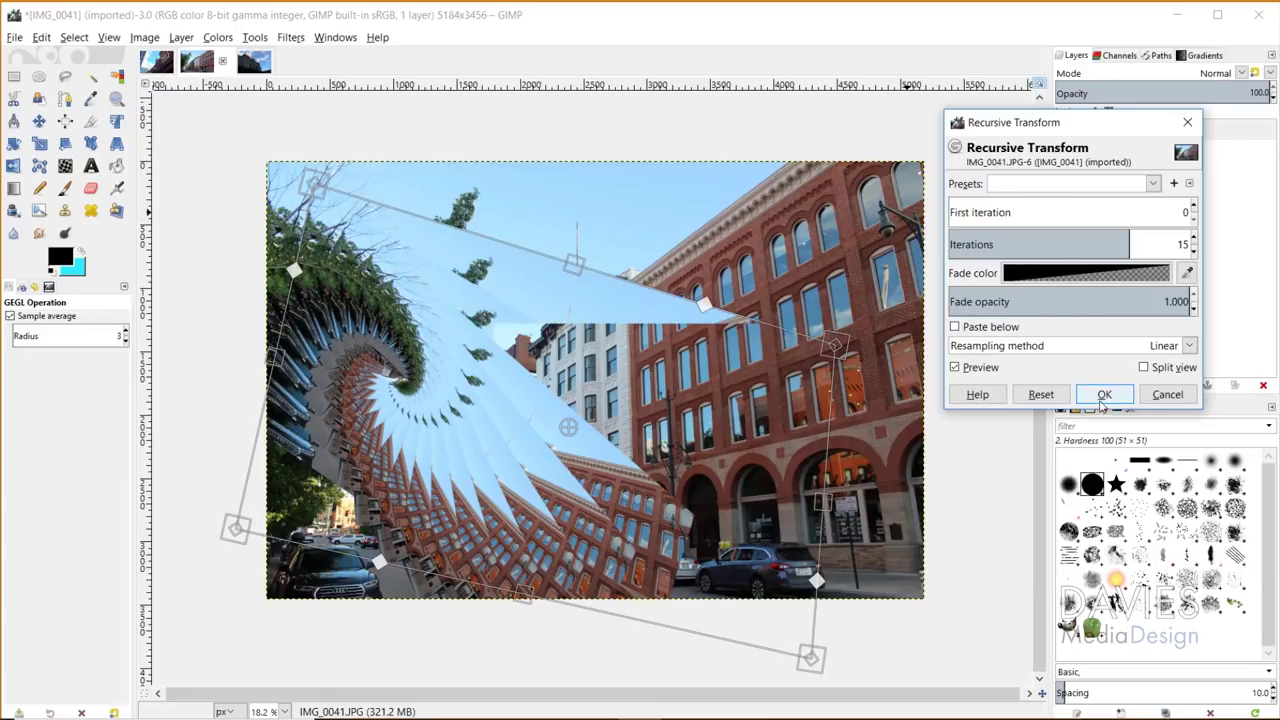
Apply the Recursive Transform with OK, then undo it with Ctrl+Z.
left_click(1104, 394)
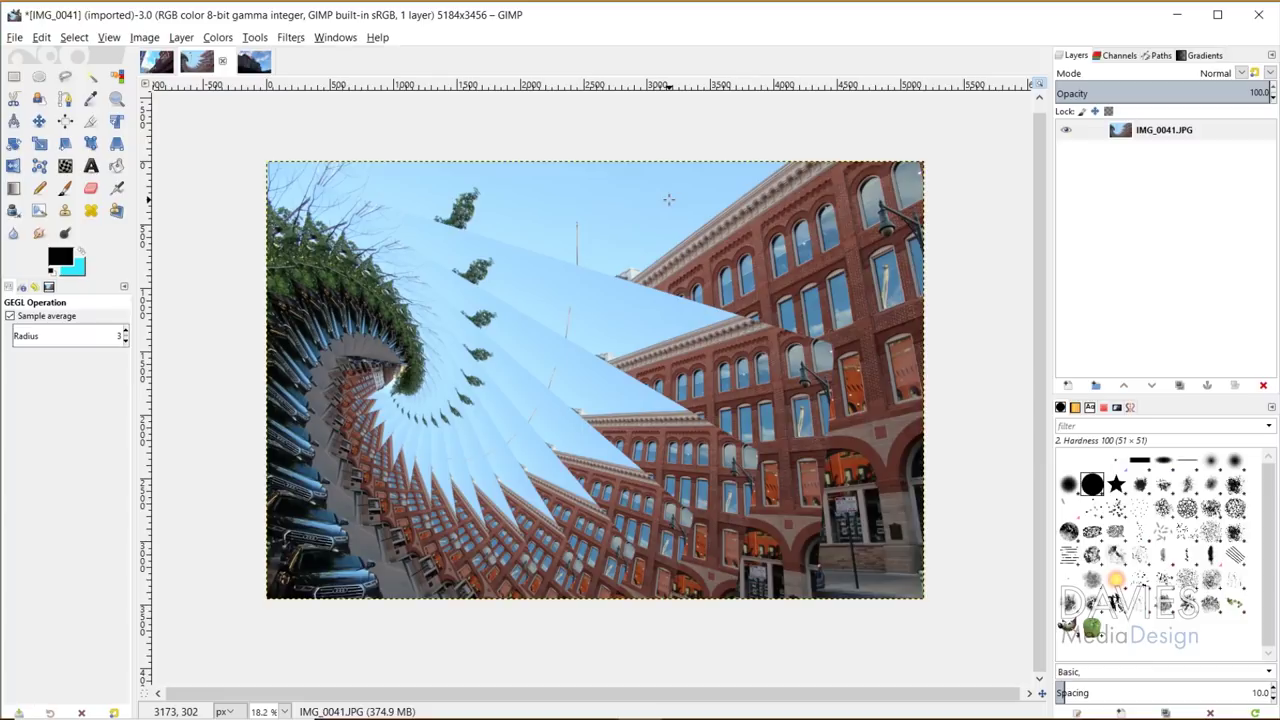
key("ctrl+z")
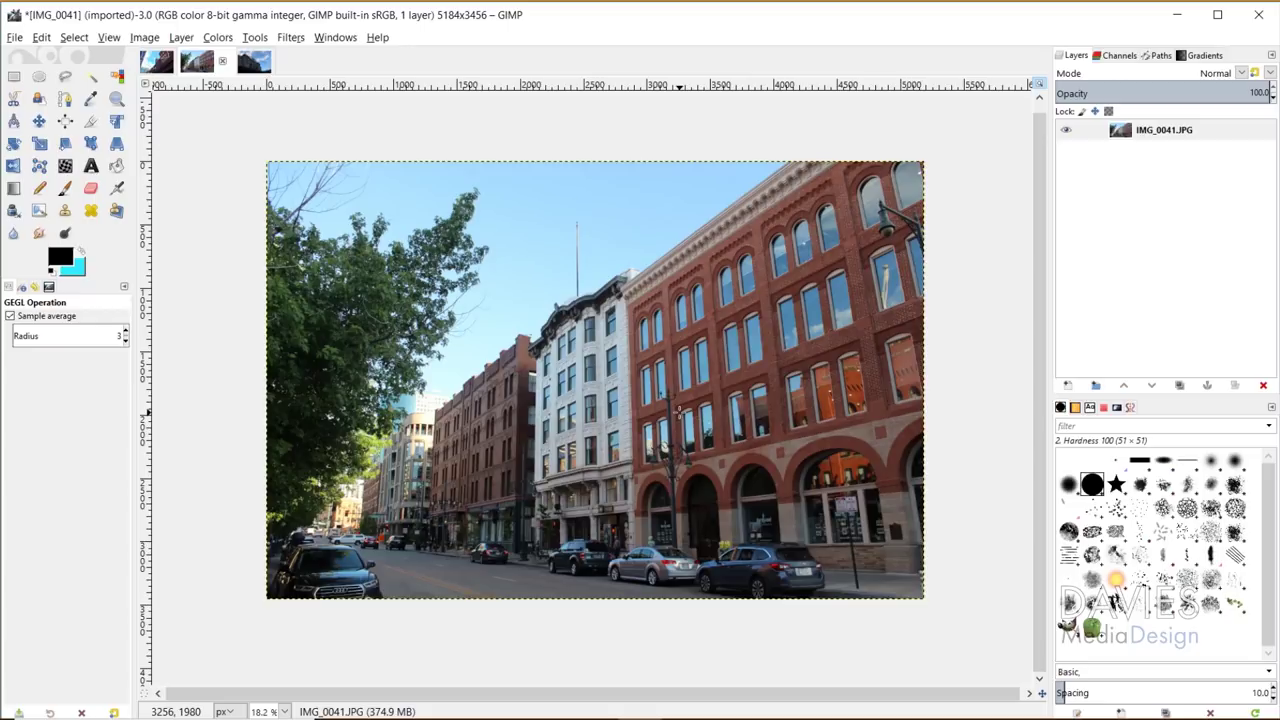
Launch the Screenshot command by searching actions for 'screens', and move its dialog aside.
key("slash")
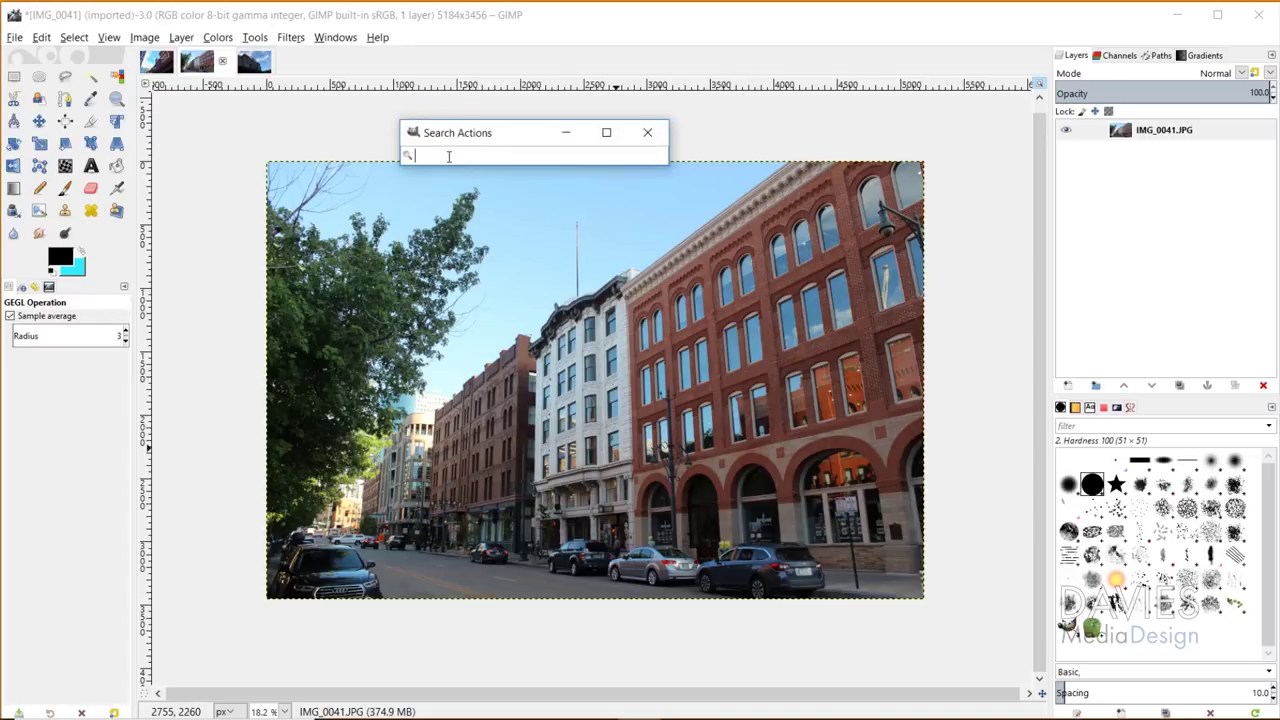
type("screens")
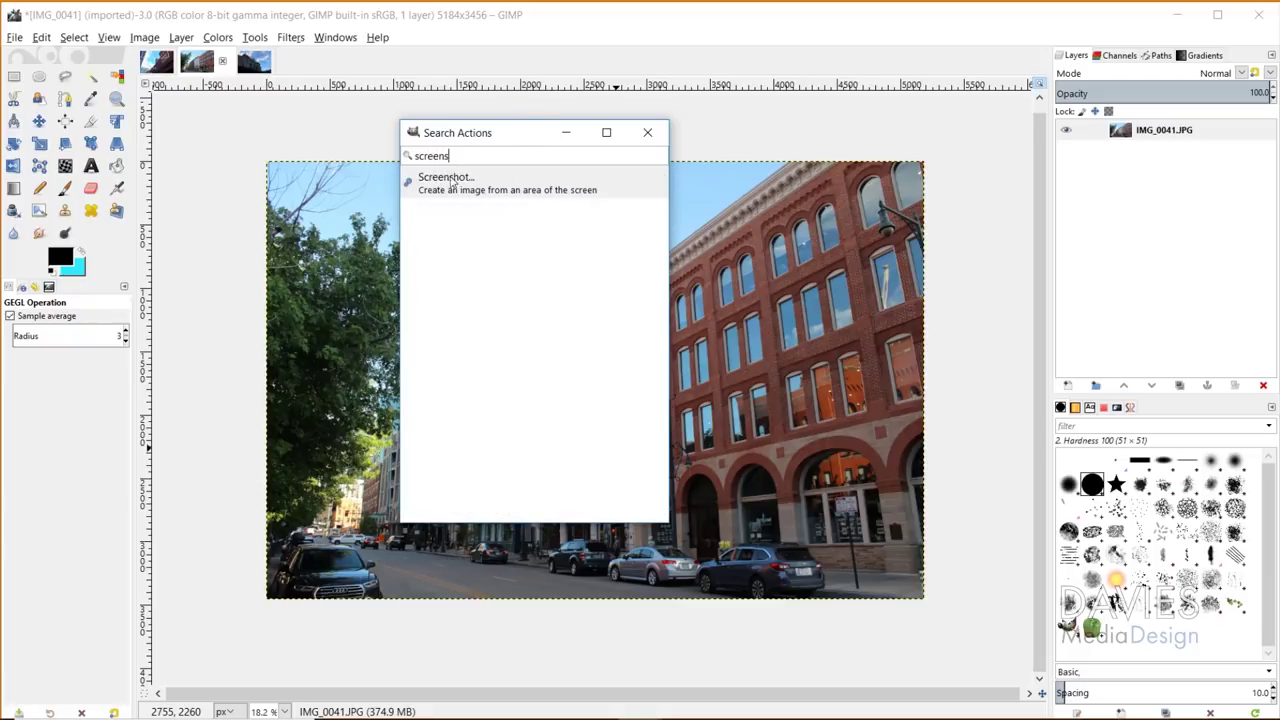
left_click(437, 190)
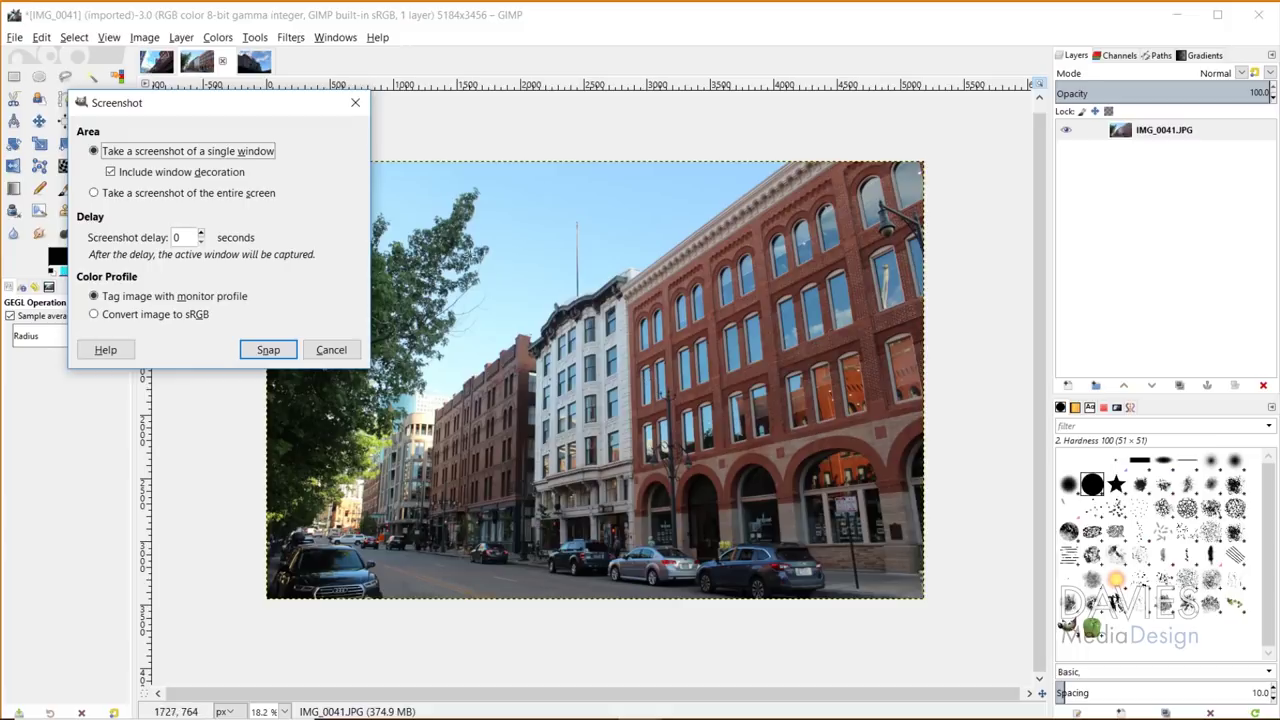
left_click_drag(207, 103, 940, 89)
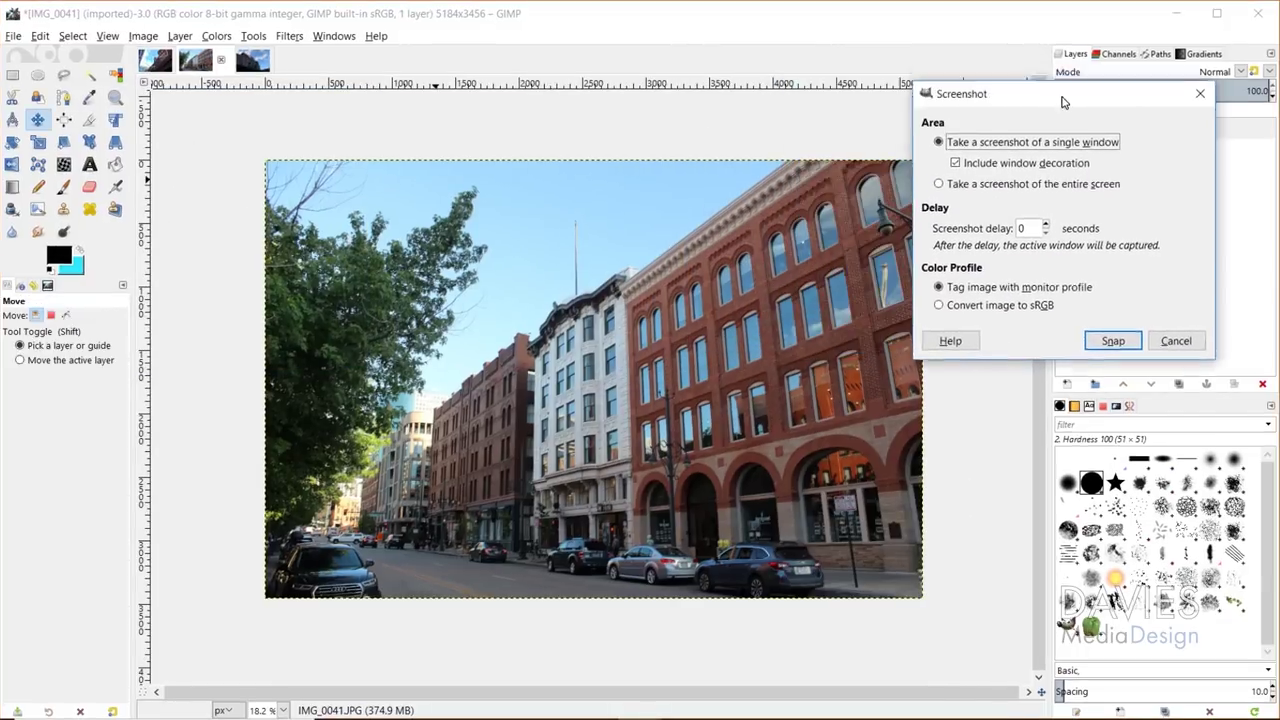
left_click_drag(1063, 101, 1090, 52)
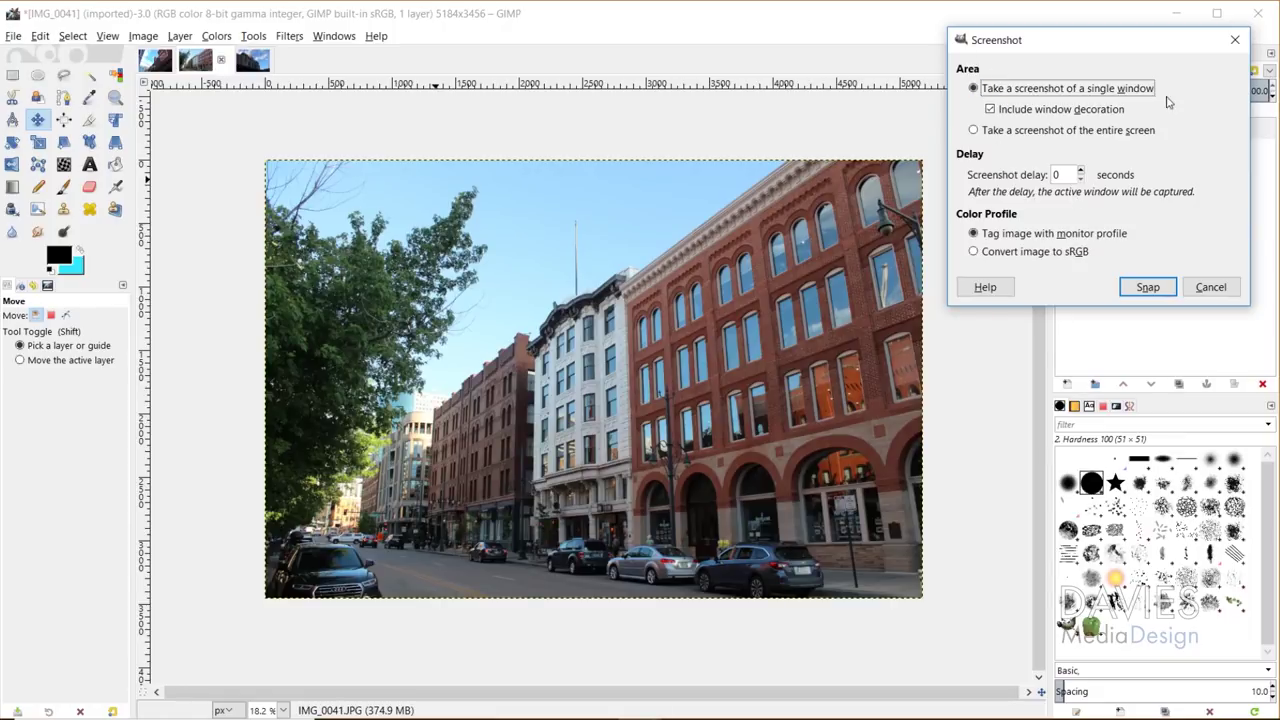
Capture the GIMP window as a new screenshot converted to sRGB.
left_click(975, 252)
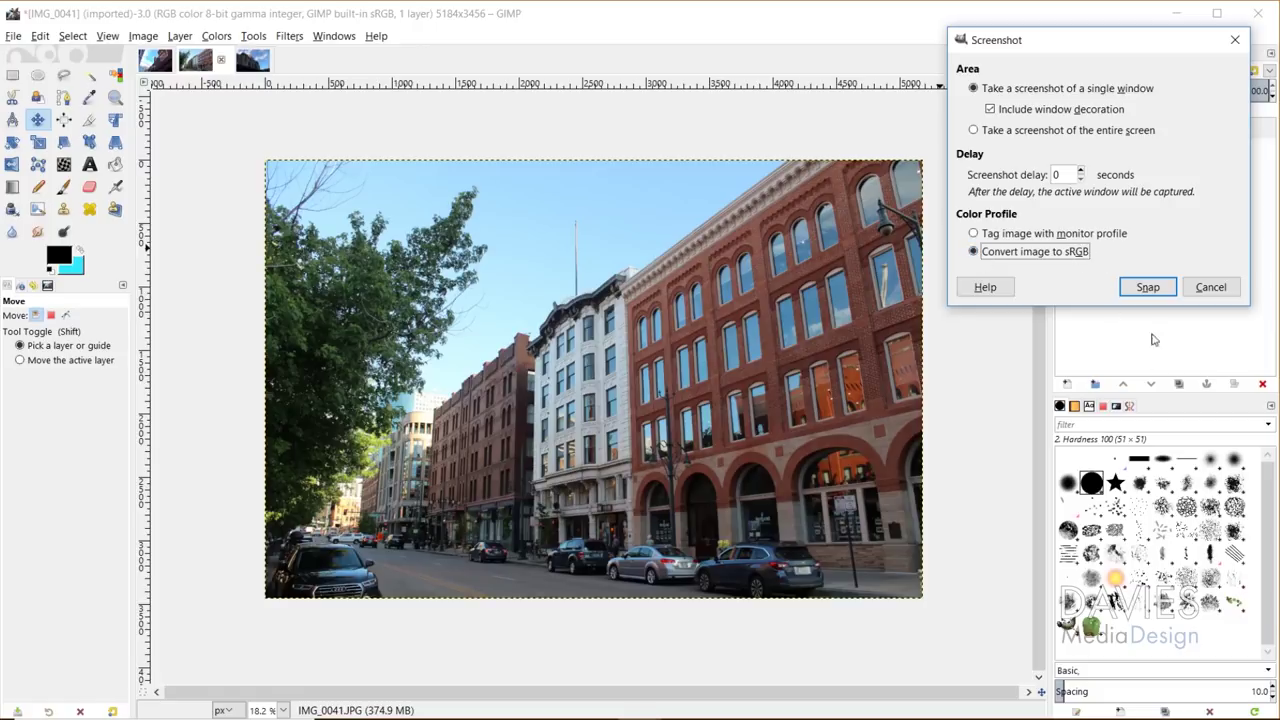
left_click(1157, 287)
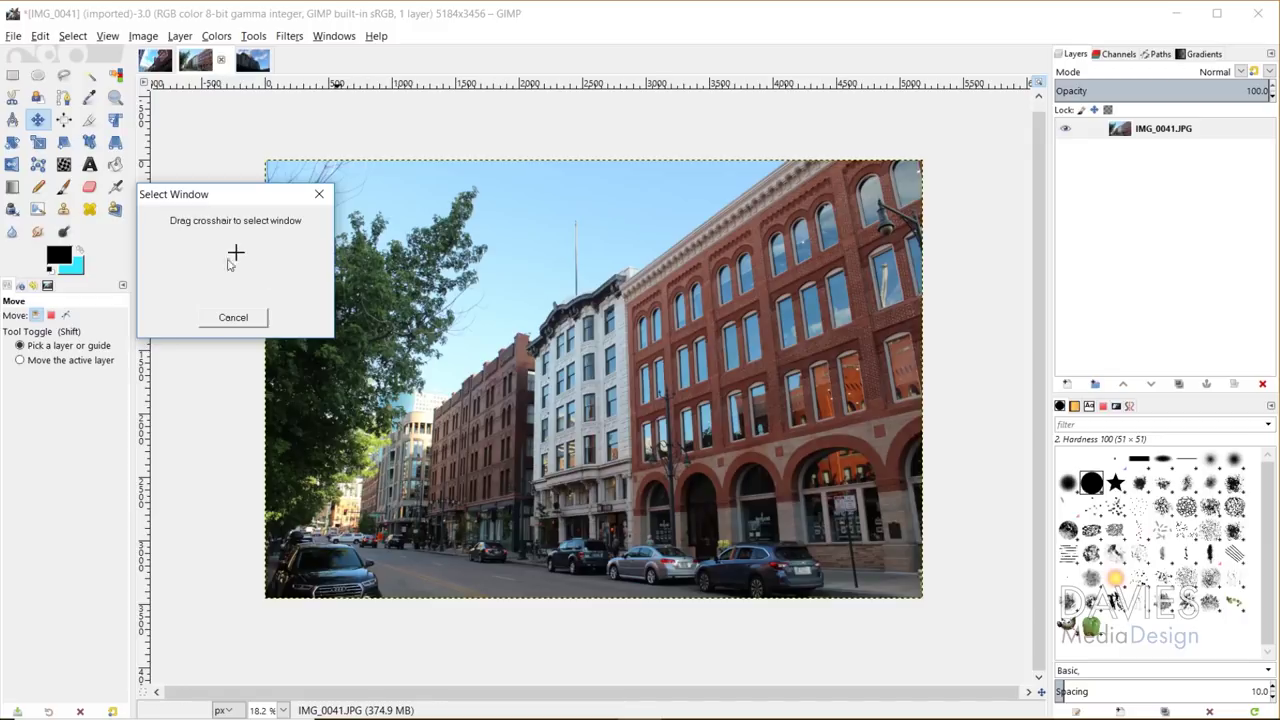
left_click_drag(236, 256, 446, 266)
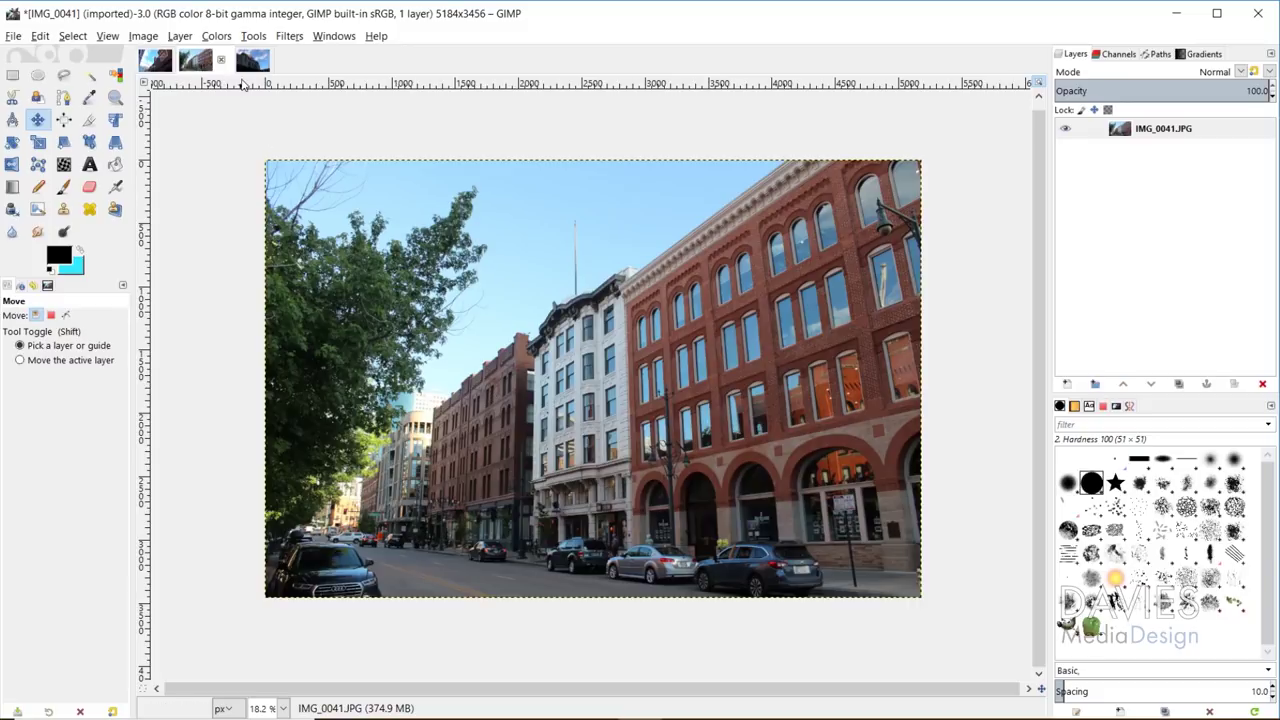
Switch to IMG_0090, open Colors > Levels, move the dialog aside, then close it.
left_click(252, 61)
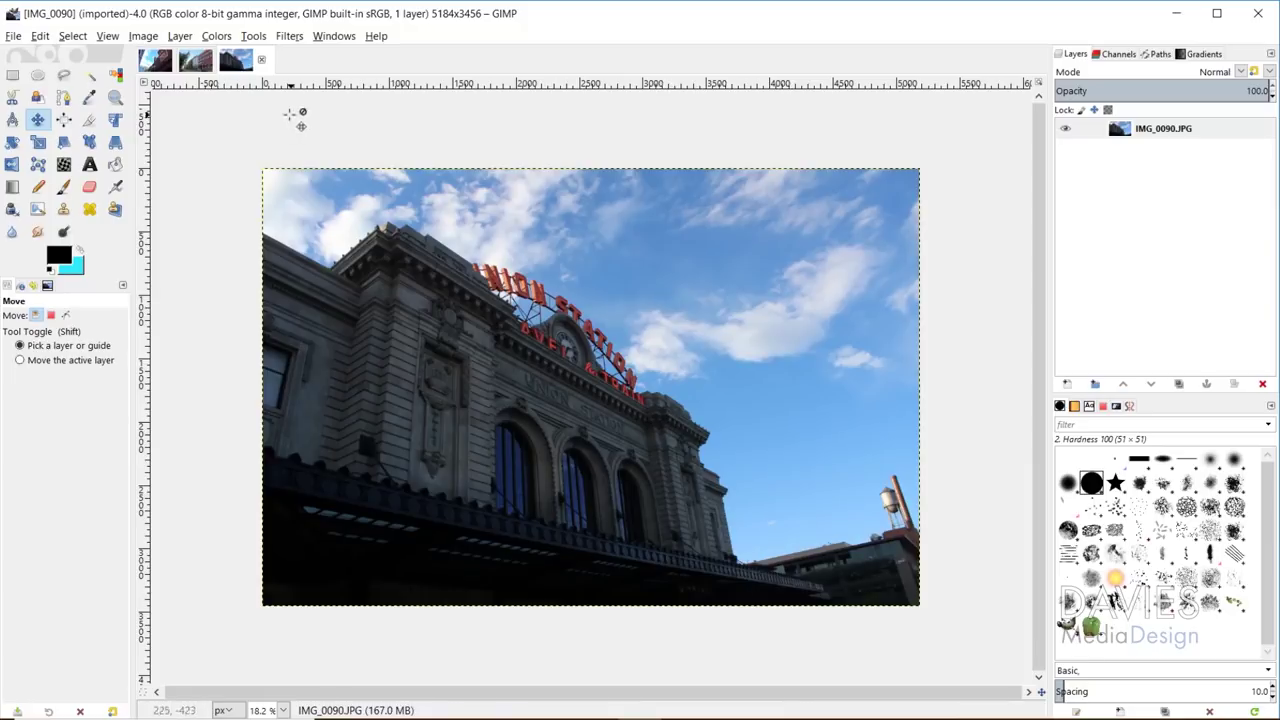
left_click(217, 36)
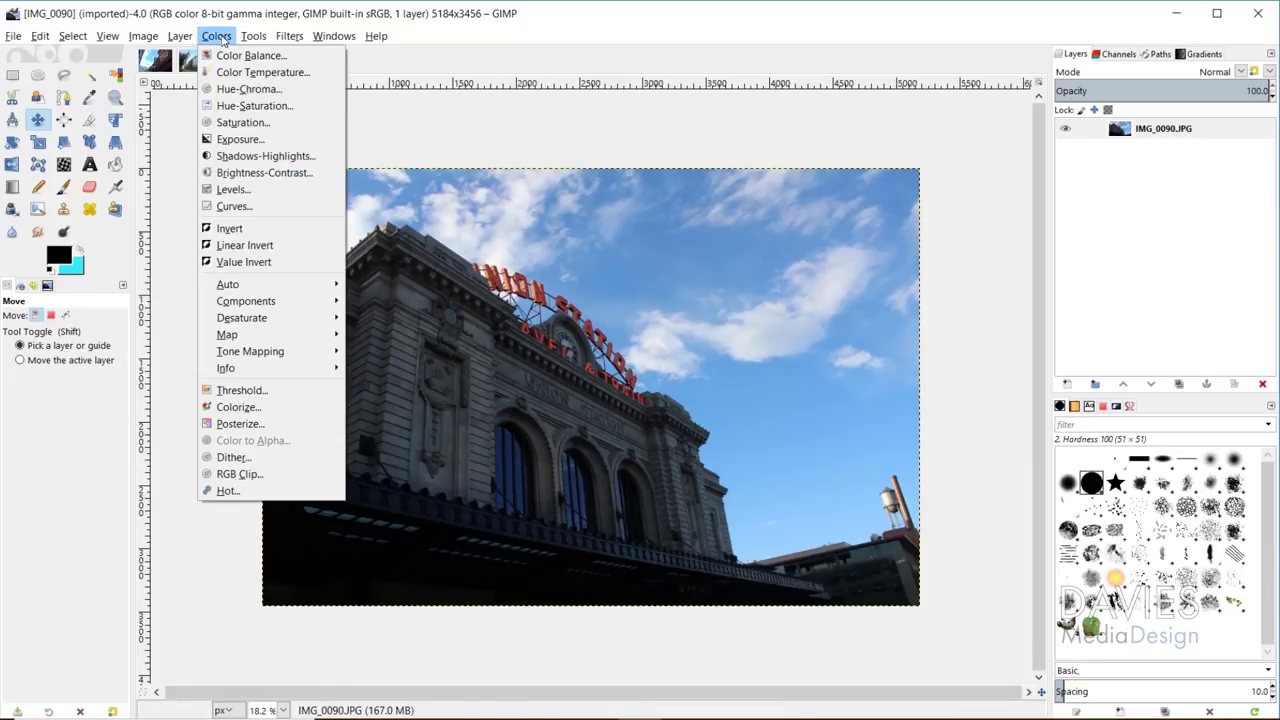
left_click(232, 189)
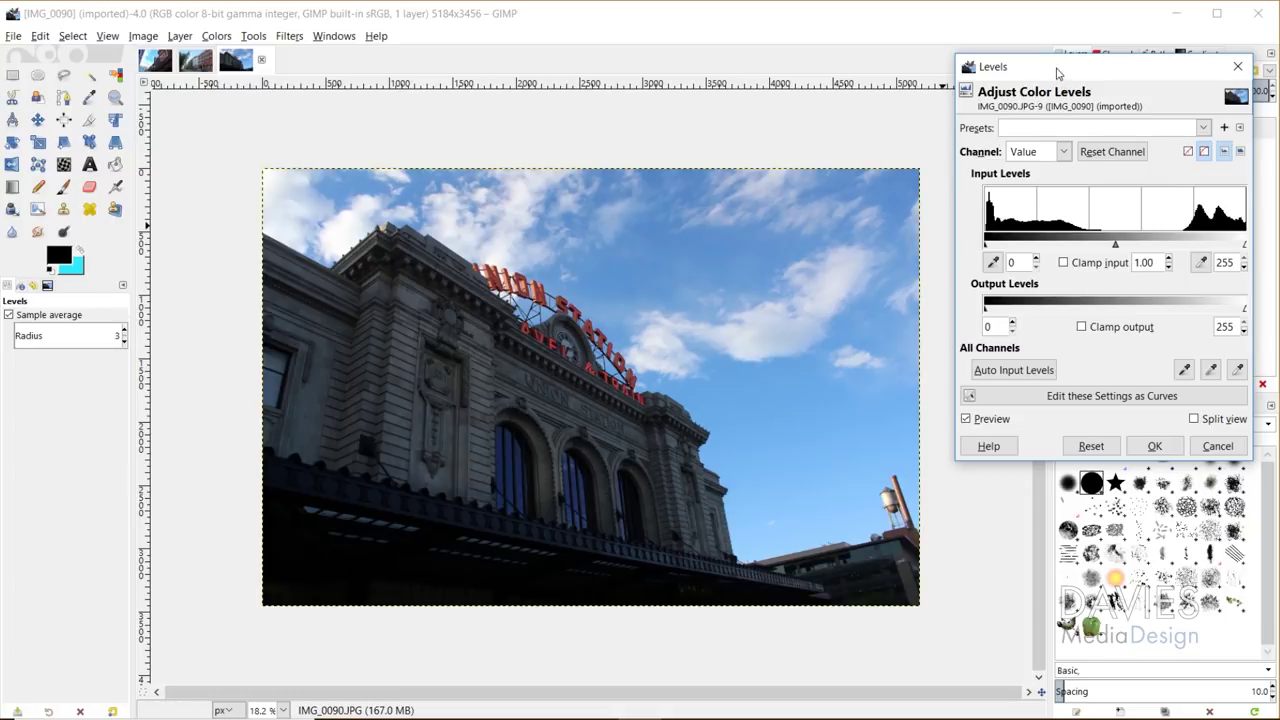
left_click_drag(1056, 74, 845, 77)
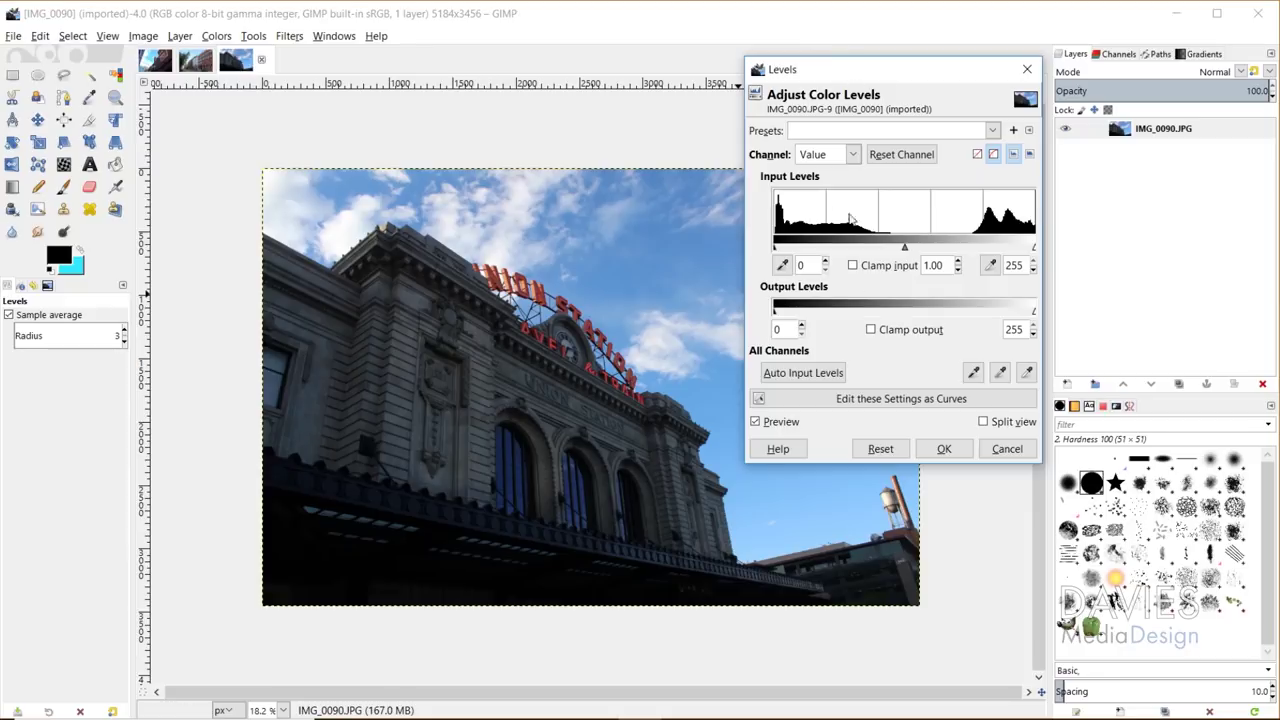
left_click(1027, 69)
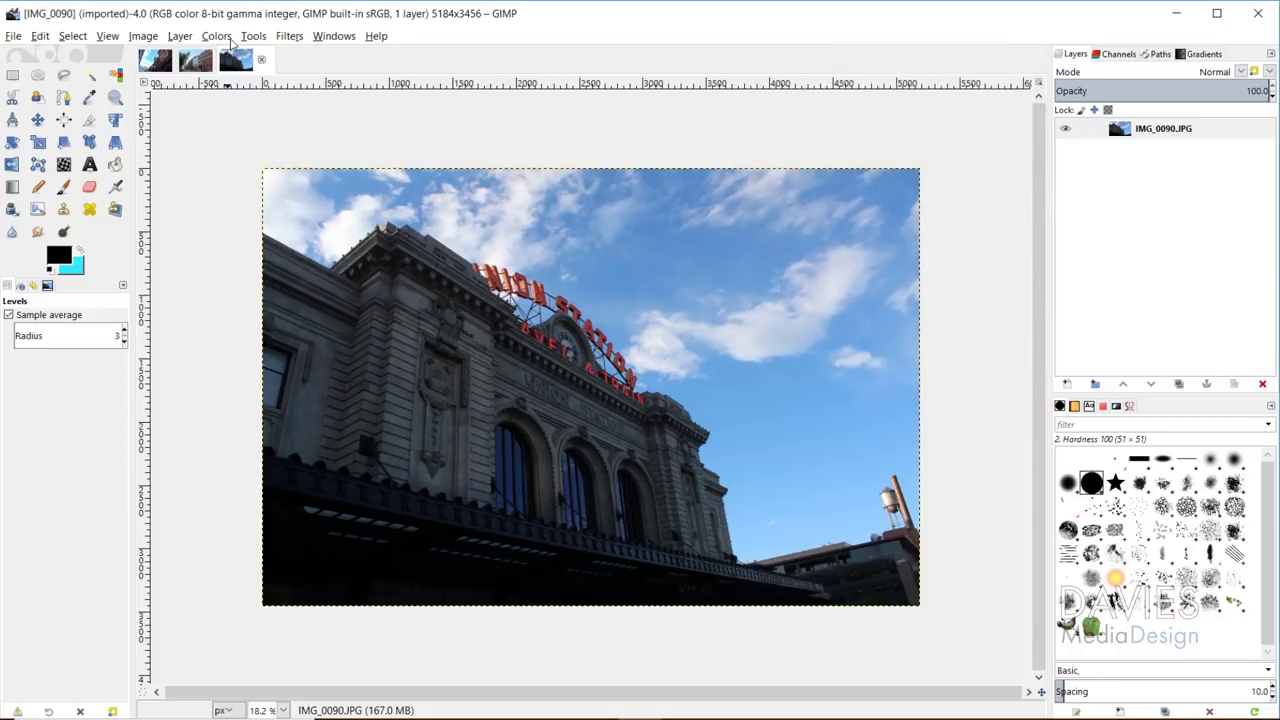
Reopen Levels on IMG_0090, confirm it, and return to the IMG_0041 photo.
left_click(218, 37)
left_click(234, 189)
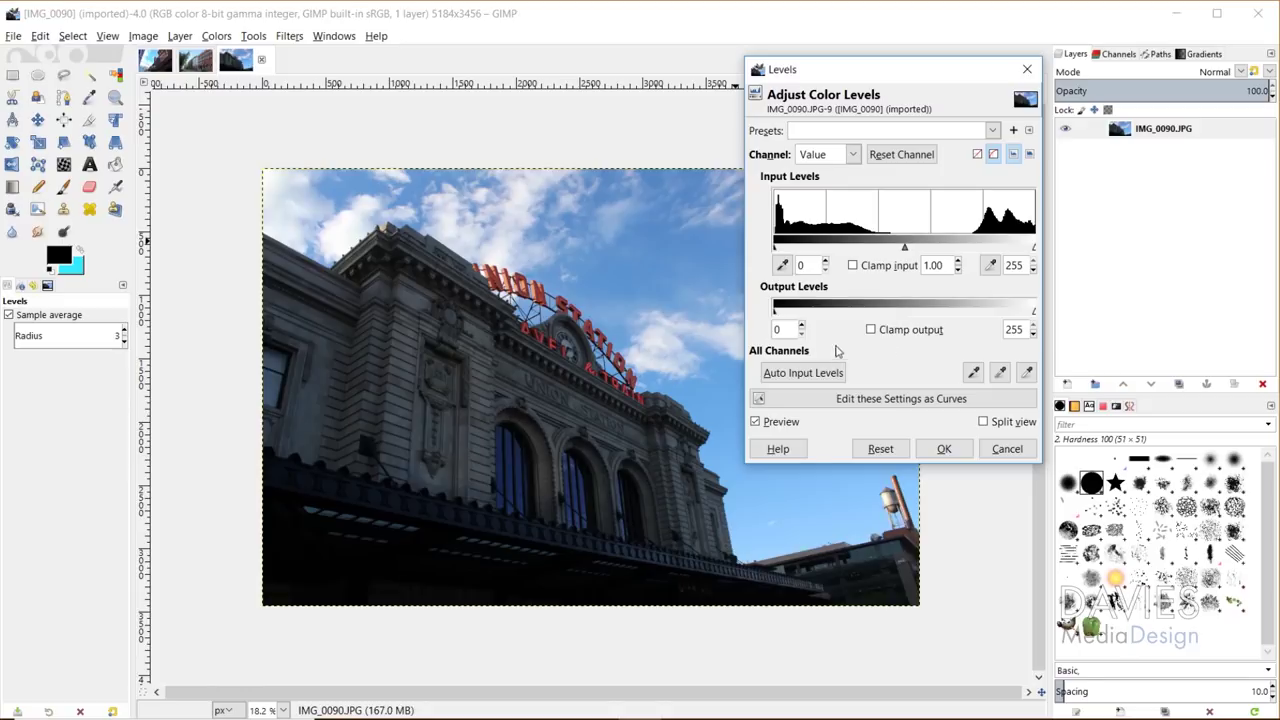
left_click(944, 448)
left_click(195, 60)
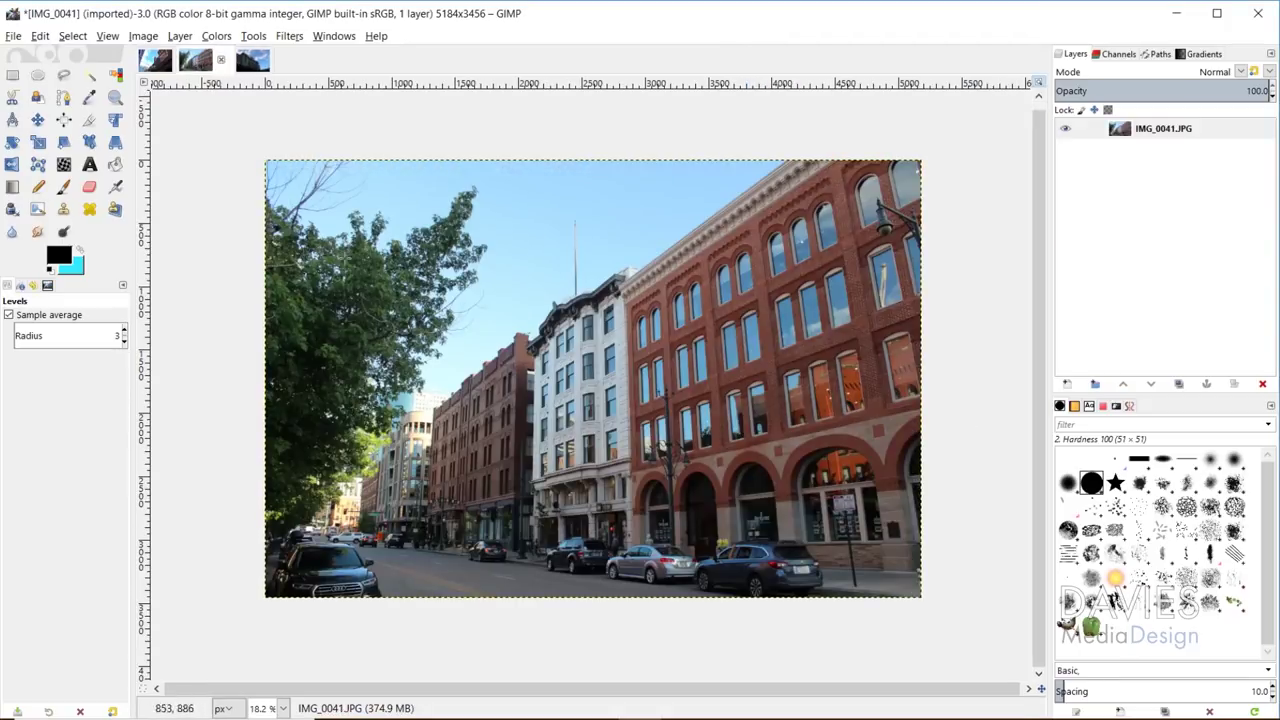
Draw three rectangle selections over the buildings, clearing each by clicking off it.
left_click(12, 74)
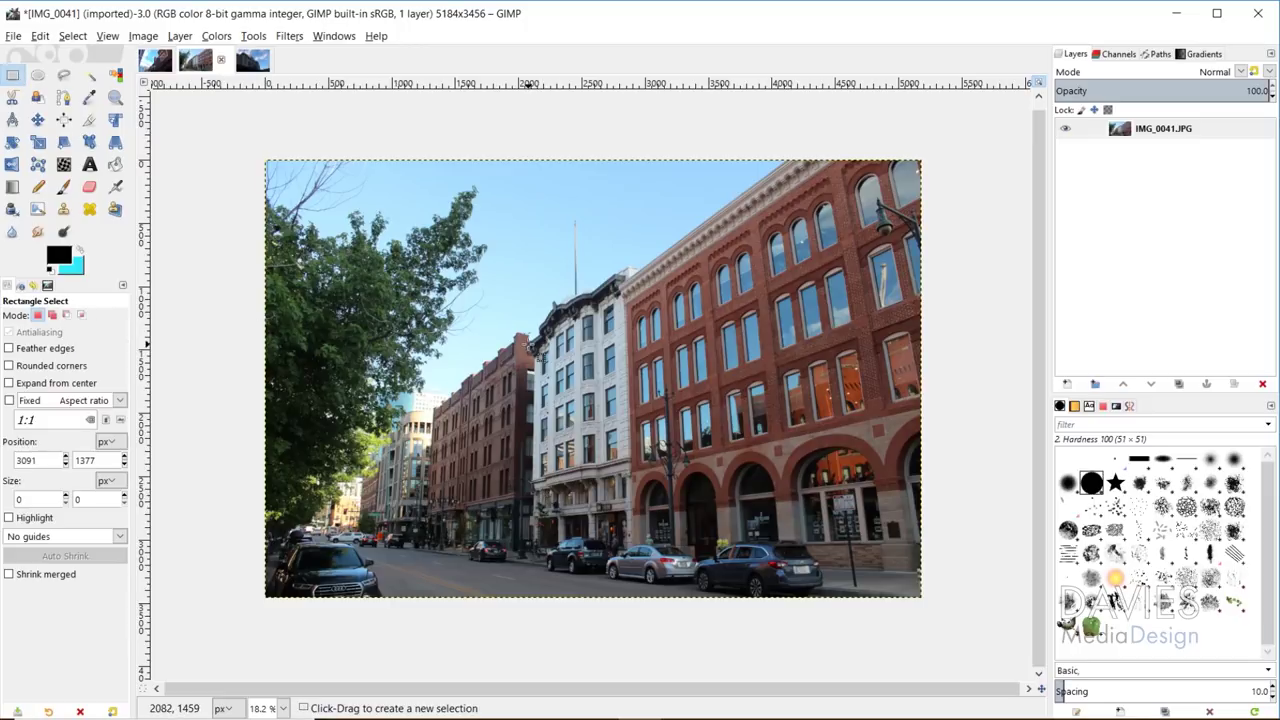
mouse_move(360, 213)
left_mouse_down()
mouse_move(702, 478)
mouse_move(736, 485)
left_mouse_up()
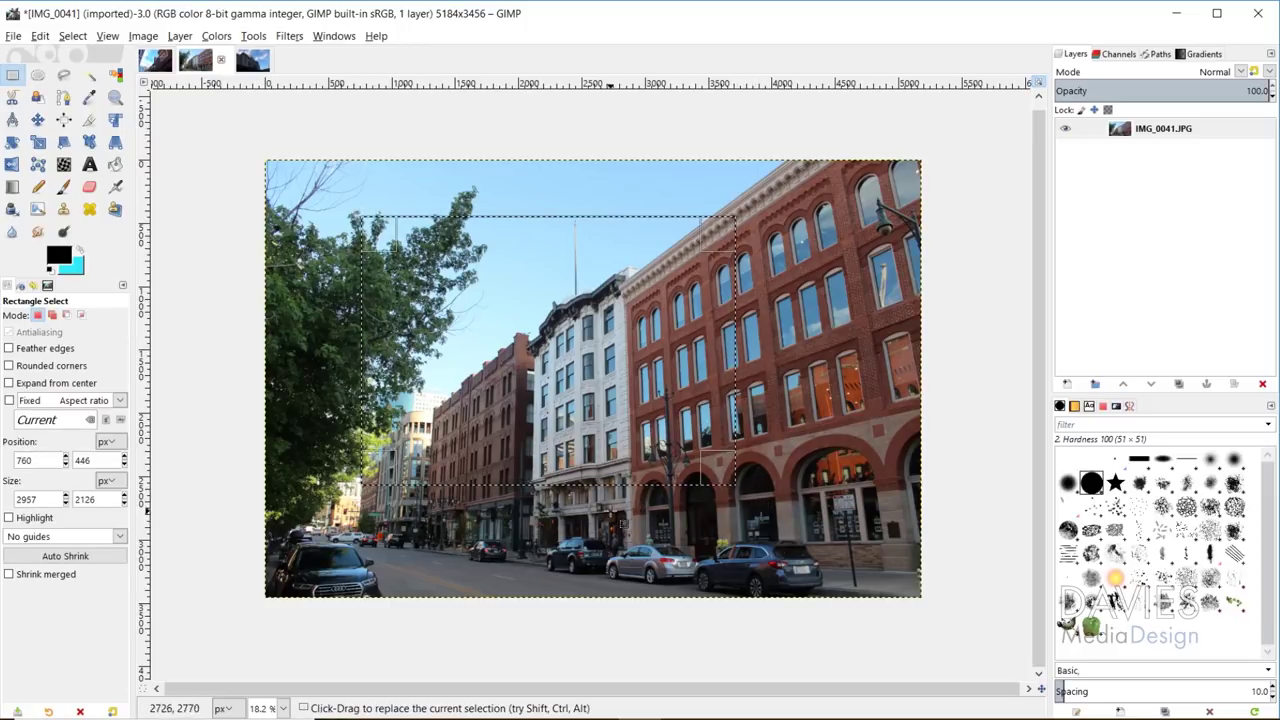
left_click(818, 242)
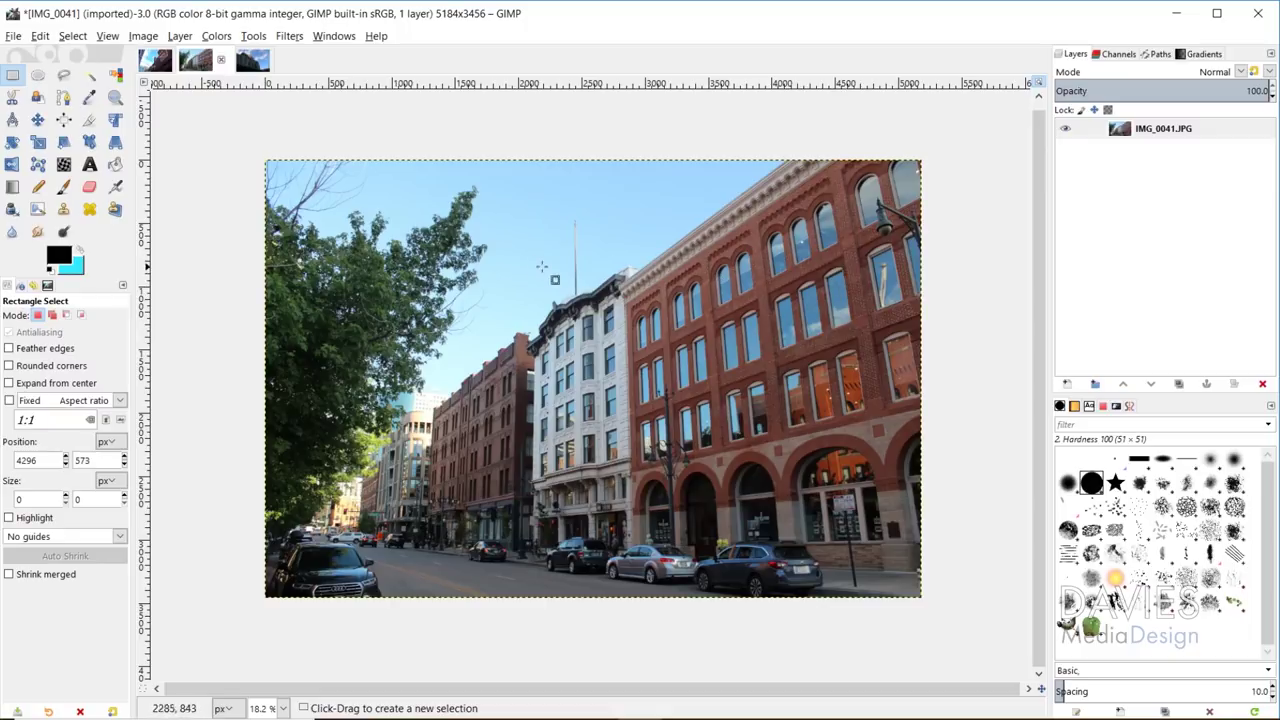
left_click_drag(461, 229, 728, 434)
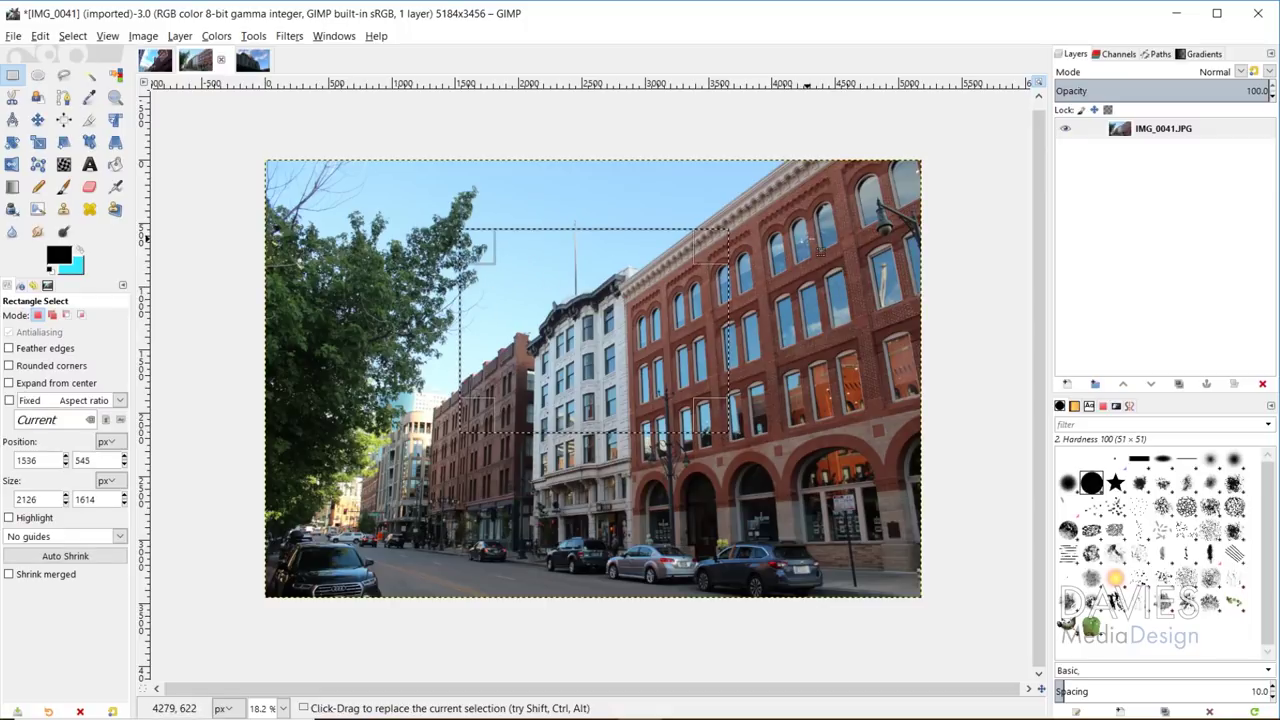
left_click_drag(806, 239, 805, 243)
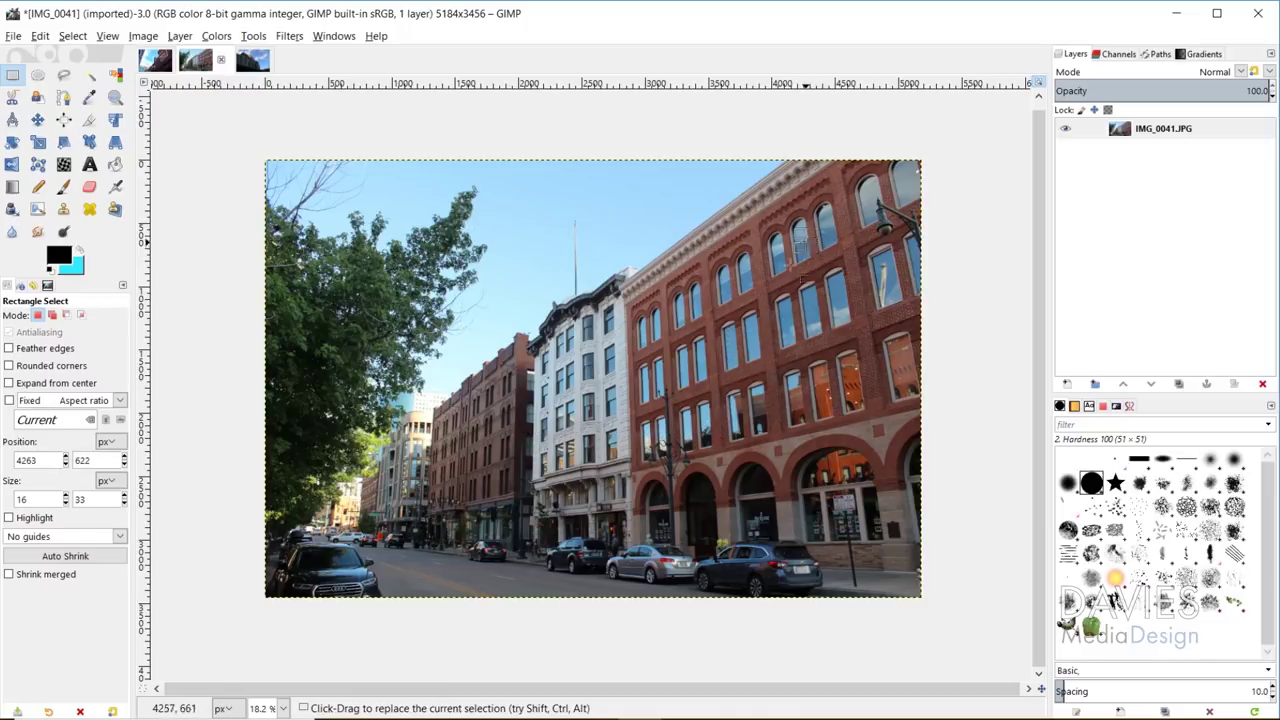
left_click_drag(427, 223, 693, 469)
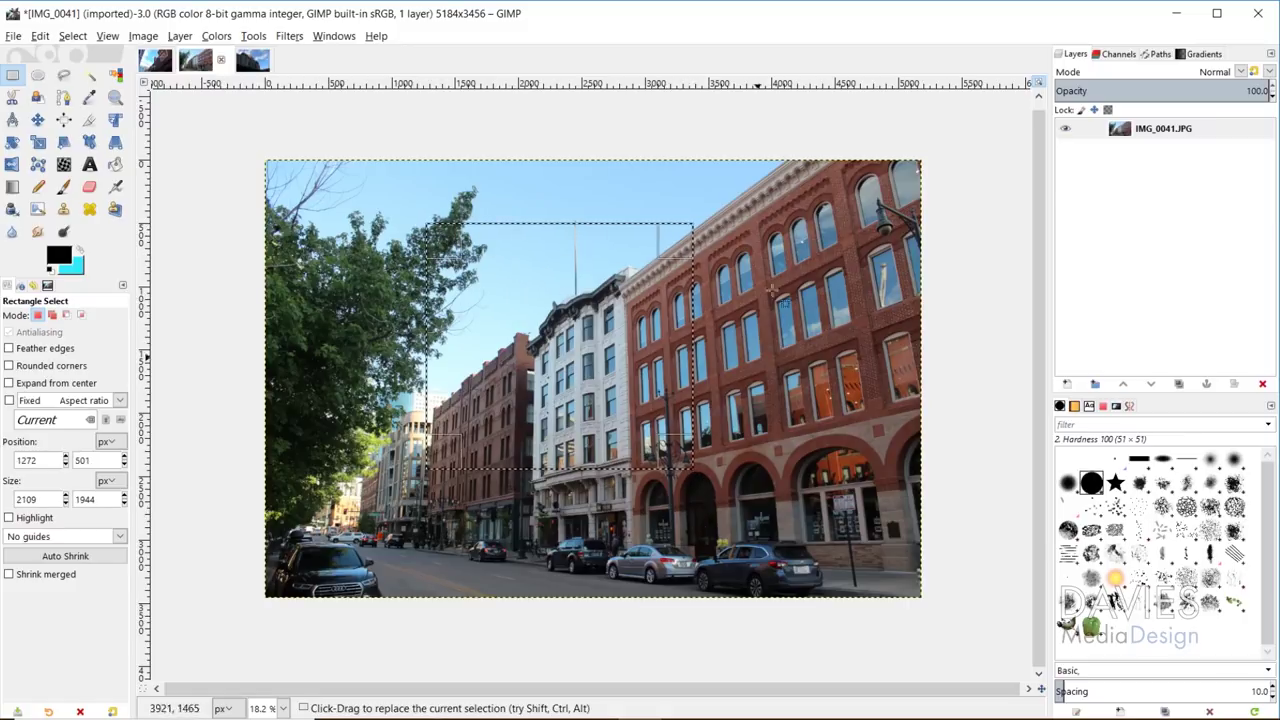
left_click_drag(772, 256, 772, 256)
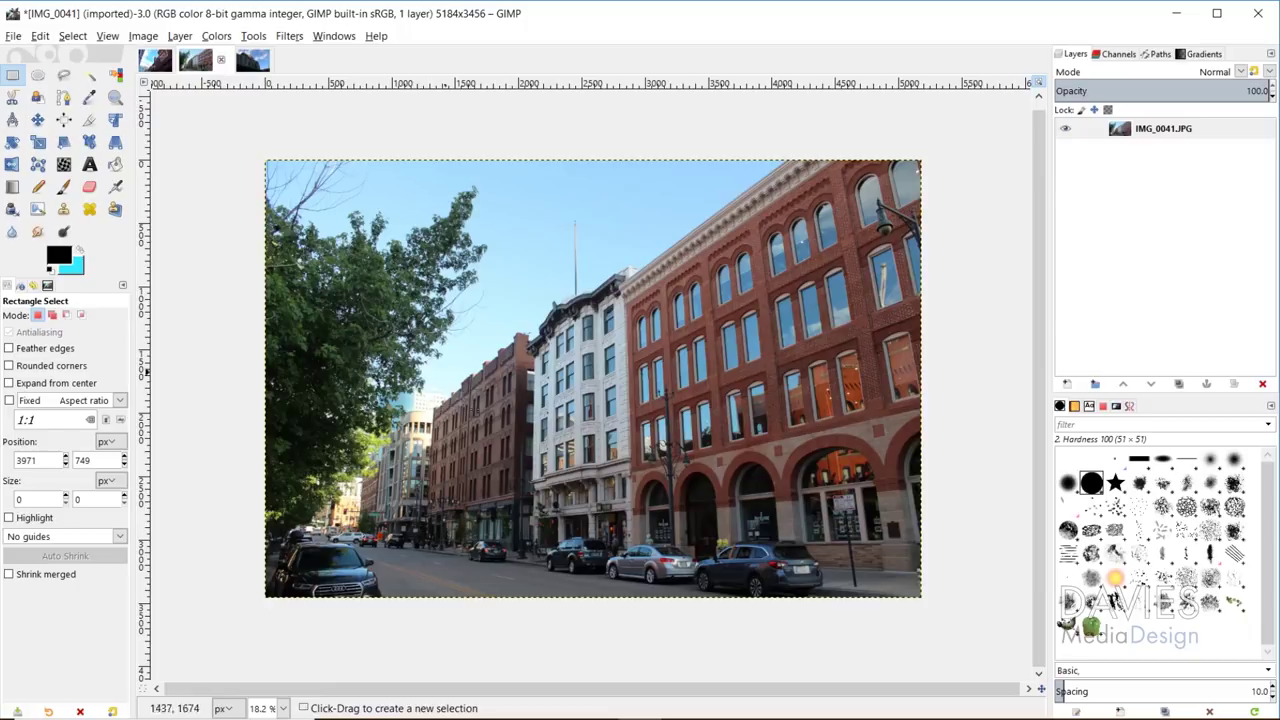
Draw an elliptical selection over the photo and clear it by clicking outside.
left_click(37, 75)
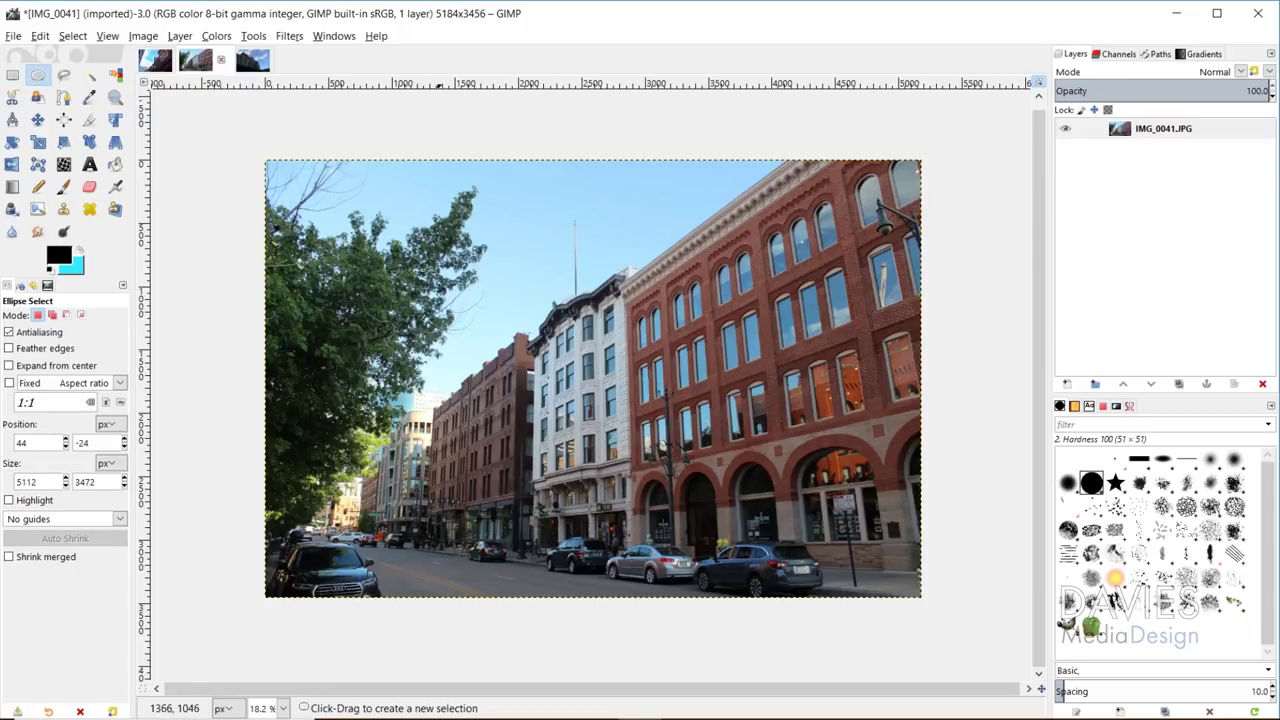
left_click_drag(381, 216, 677, 407)
left_click(775, 289)
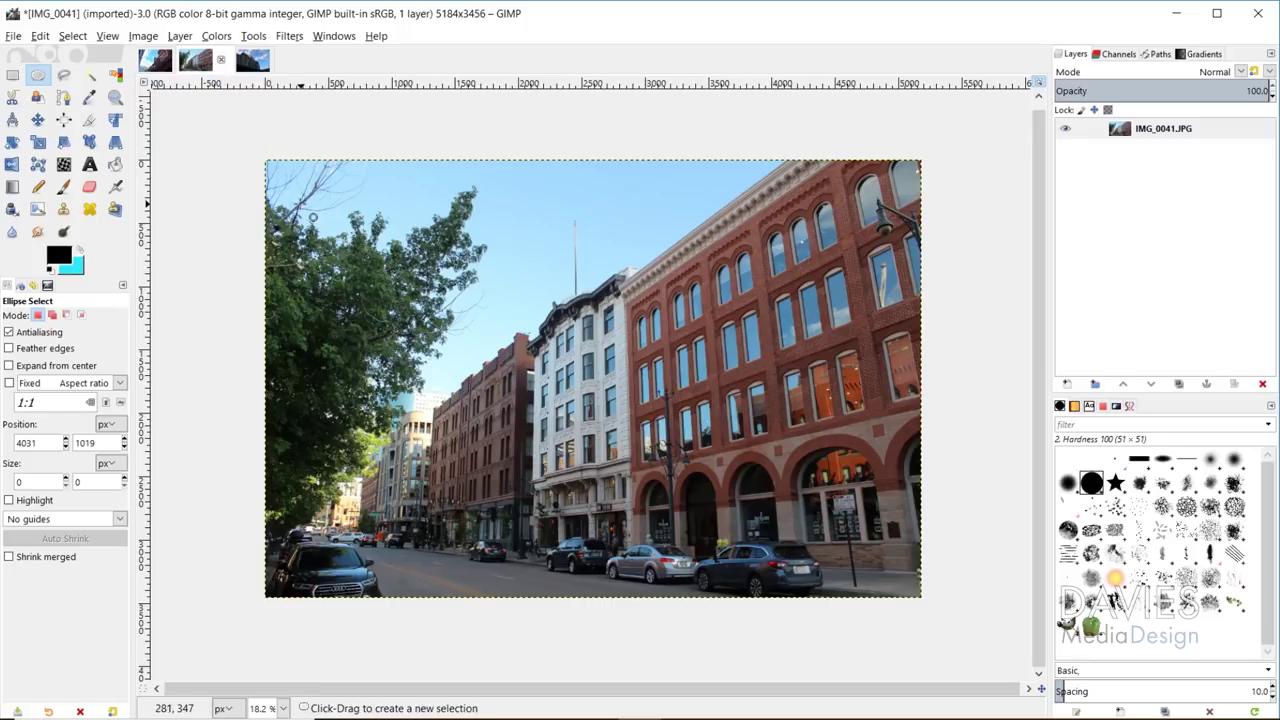
Outline the buildings with Foreground Select, paint them as foreground, preview and apply the mask.
left_click(37, 97)
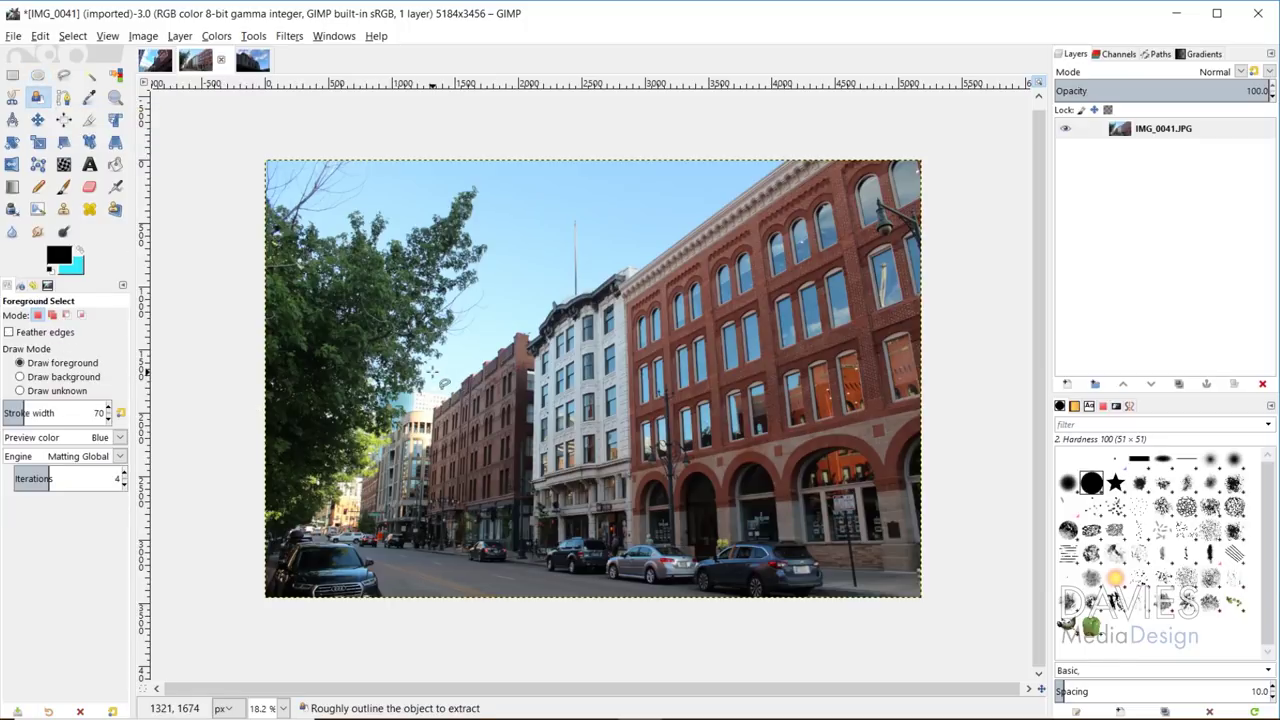
mouse_move(544, 292)
left_mouse_down()
mouse_move(459, 358)
mouse_move(397, 448)
mouse_move(437, 592)
mouse_move(578, 551)
mouse_move(788, 620)
mouse_move(926, 548)
left_mouse_up()
mouse_move(953, 465)
left_mouse_down()
mouse_move(922, 283)
mouse_move(861, 155)
mouse_move(643, 222)
mouse_move(536, 298)
left_mouse_up()
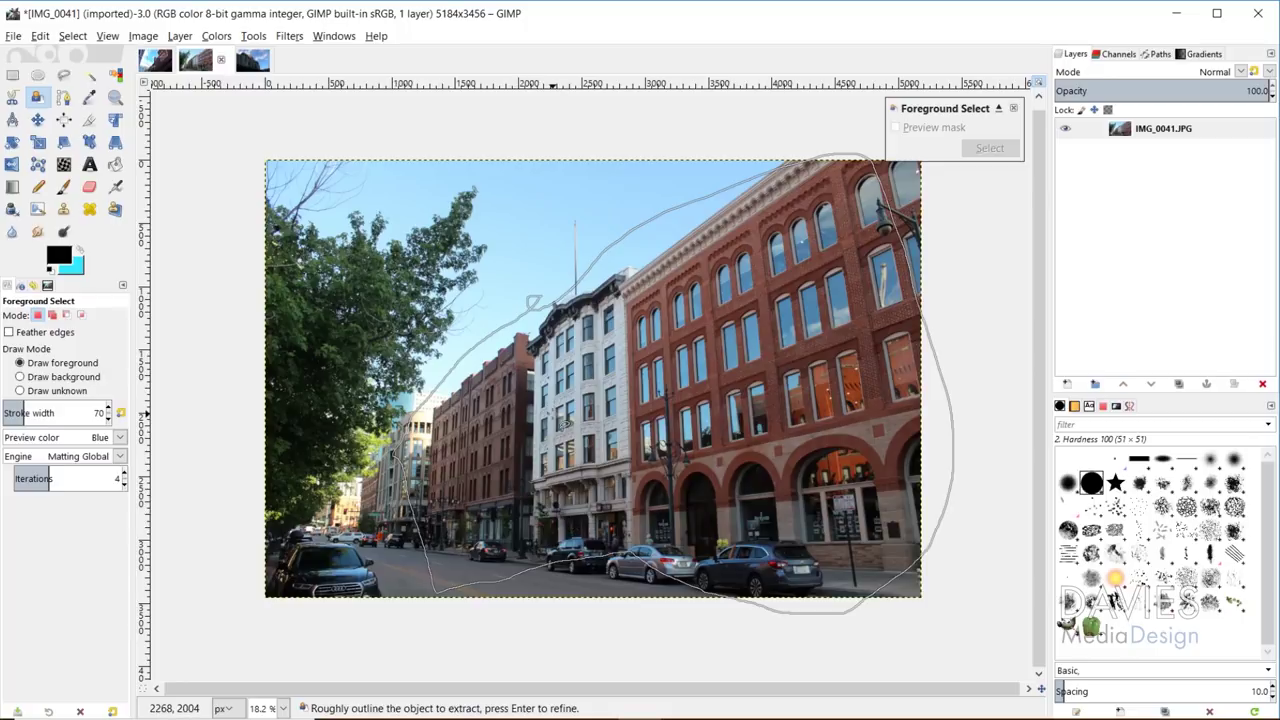
key("Return")
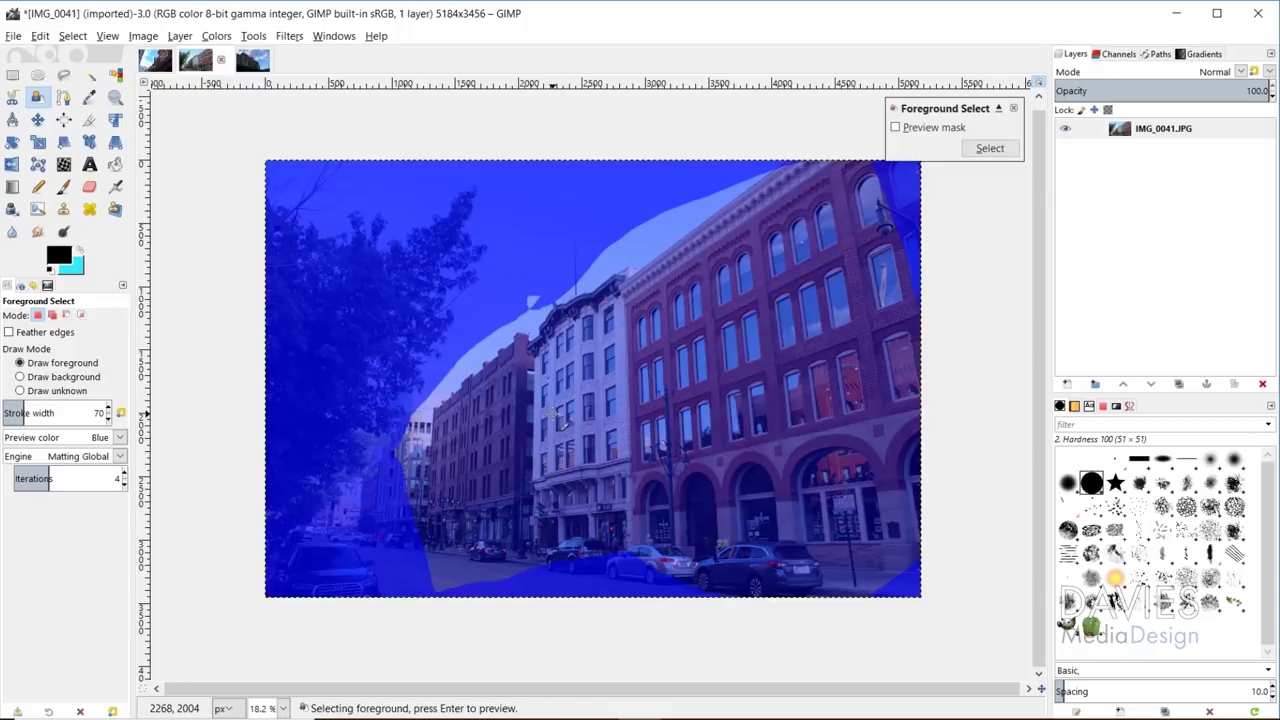
mouse_move(465, 415)
left_mouse_down()
mouse_move(814, 235)
mouse_move(830, 243)
mouse_move(877, 386)
mouse_move(854, 506)
mouse_move(688, 518)
mouse_move(461, 514)
mouse_move(438, 496)
mouse_move(467, 421)
left_mouse_up()
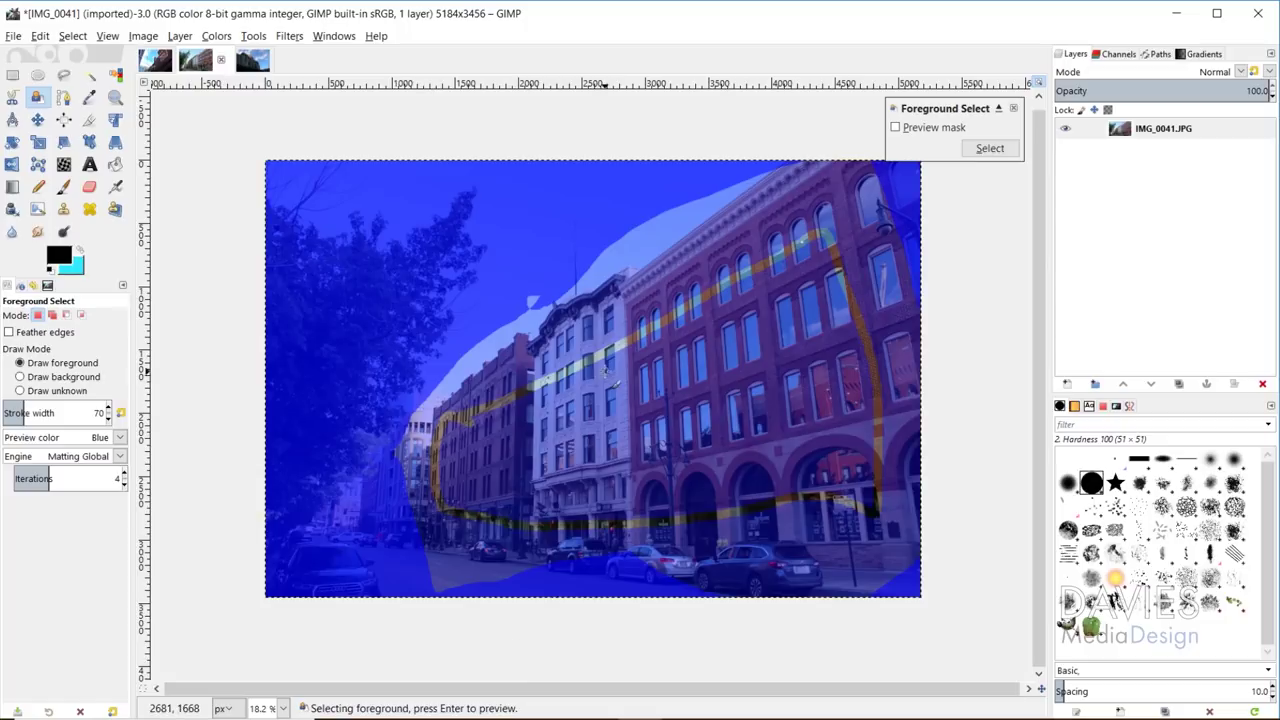
key("Return")
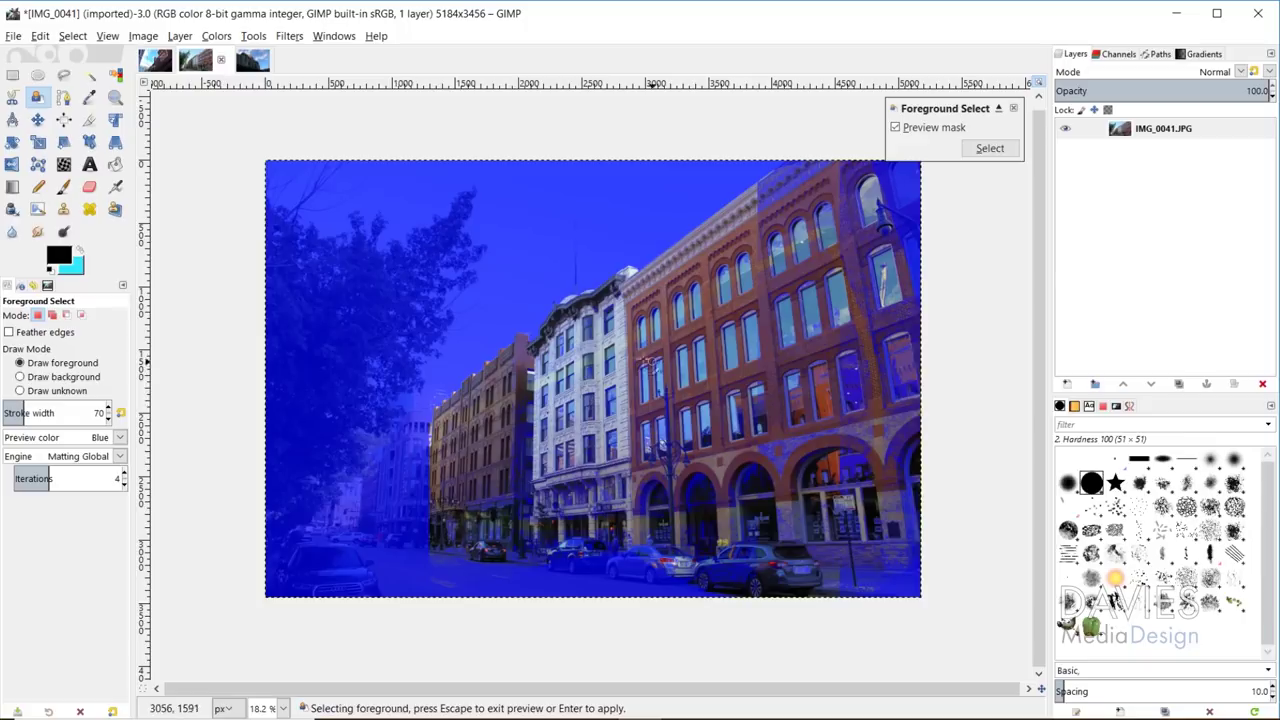
key("Escape")
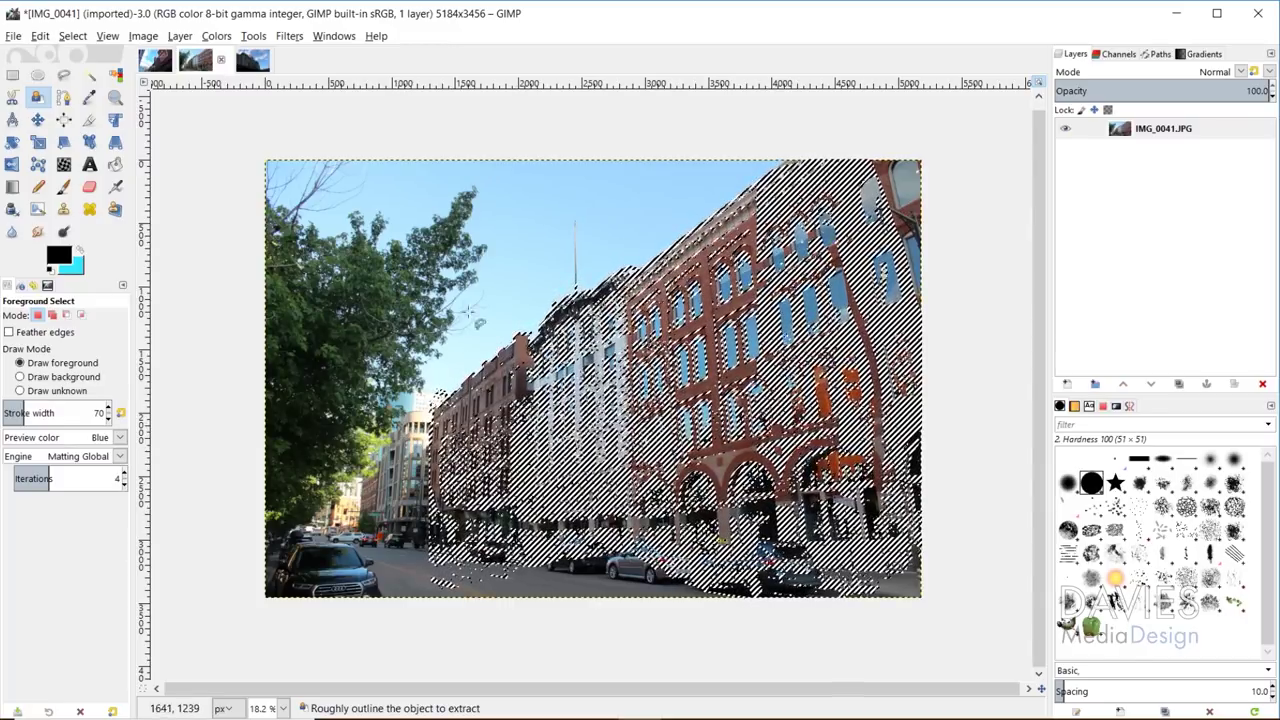
Deselect everything with Select > None, then zoom in on the buildings and back out.
left_click(72, 35)
left_click(90, 72)
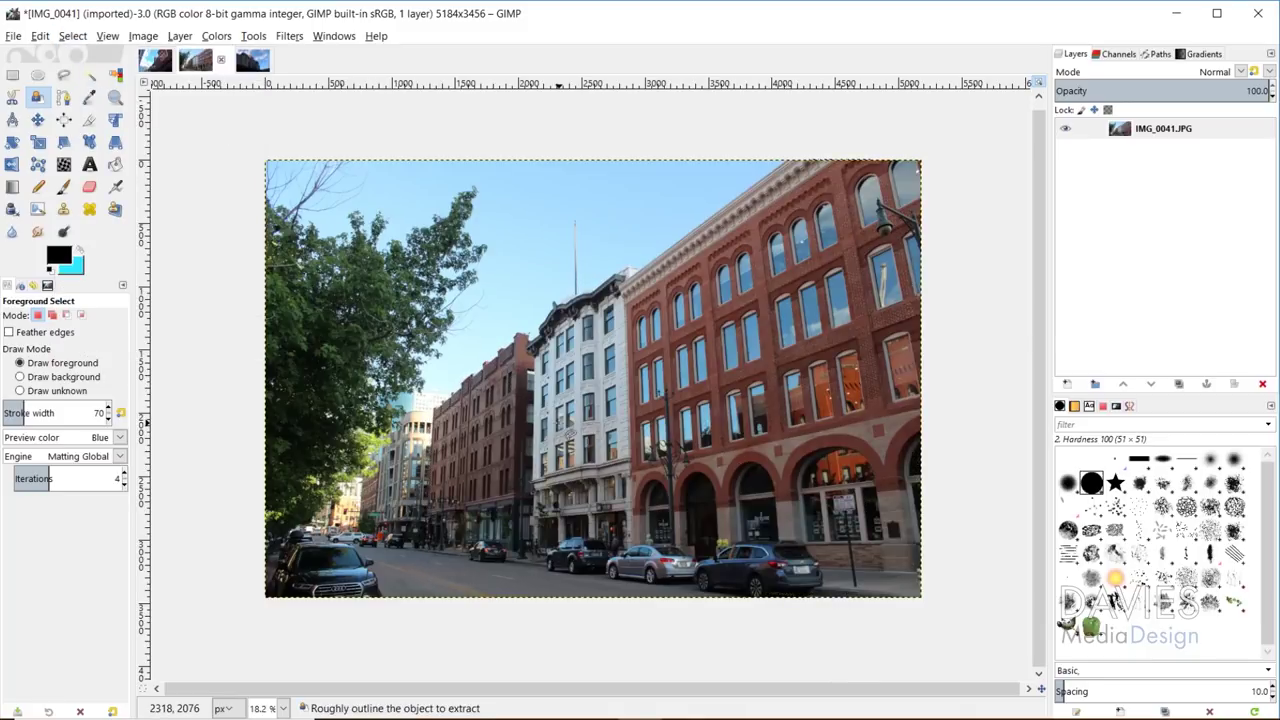
left_click(115, 97)
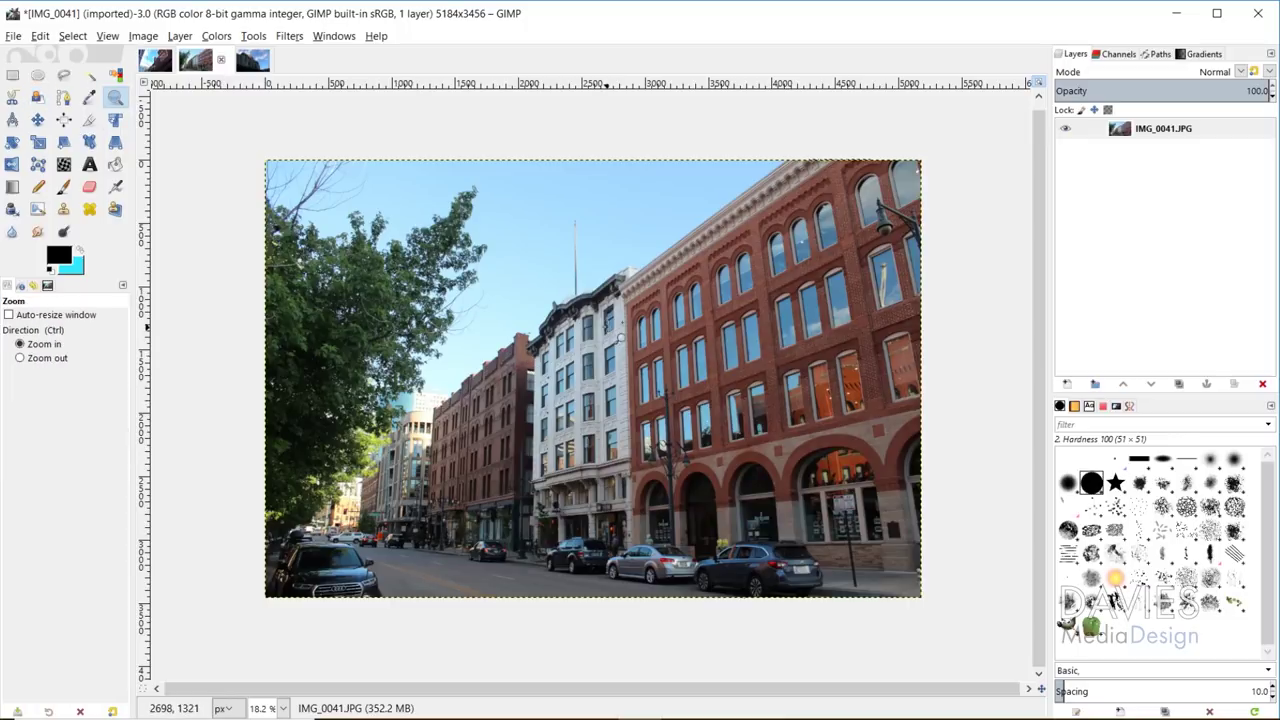
left_click(606, 398)
left_click(596, 400)
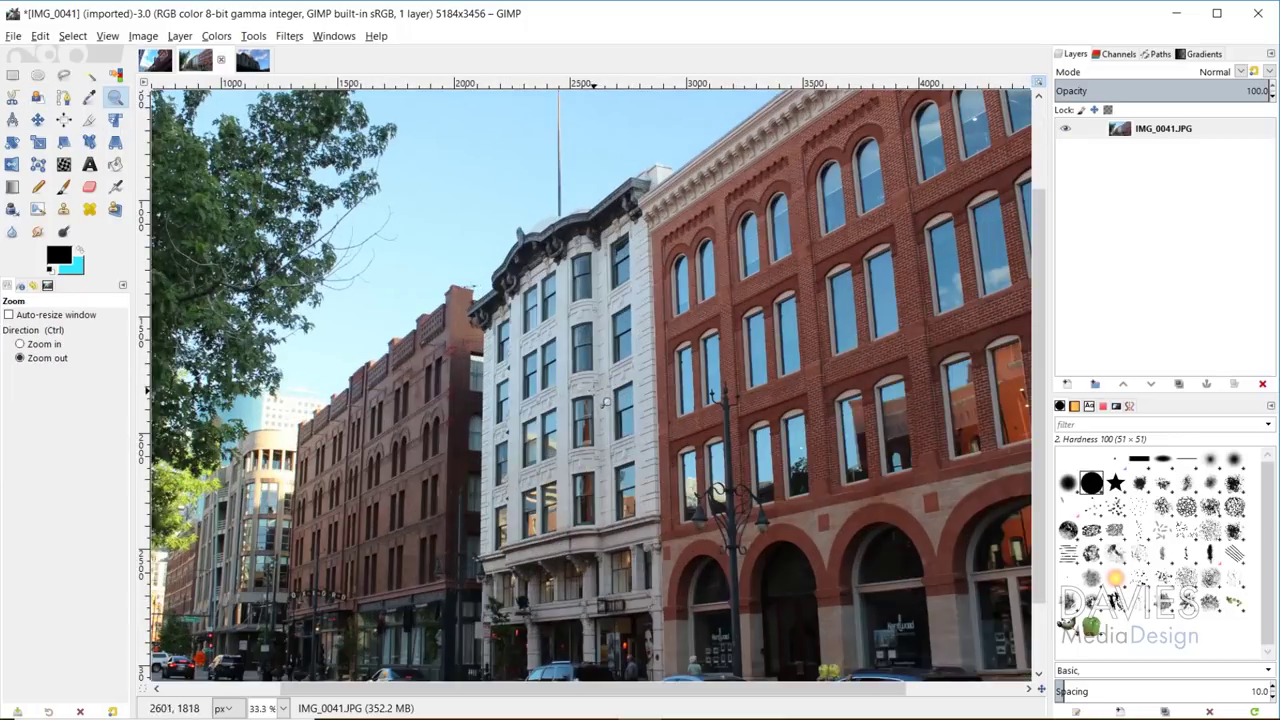
left_click(572, 386, "ctrl")
left_click(573, 387, "ctrl")
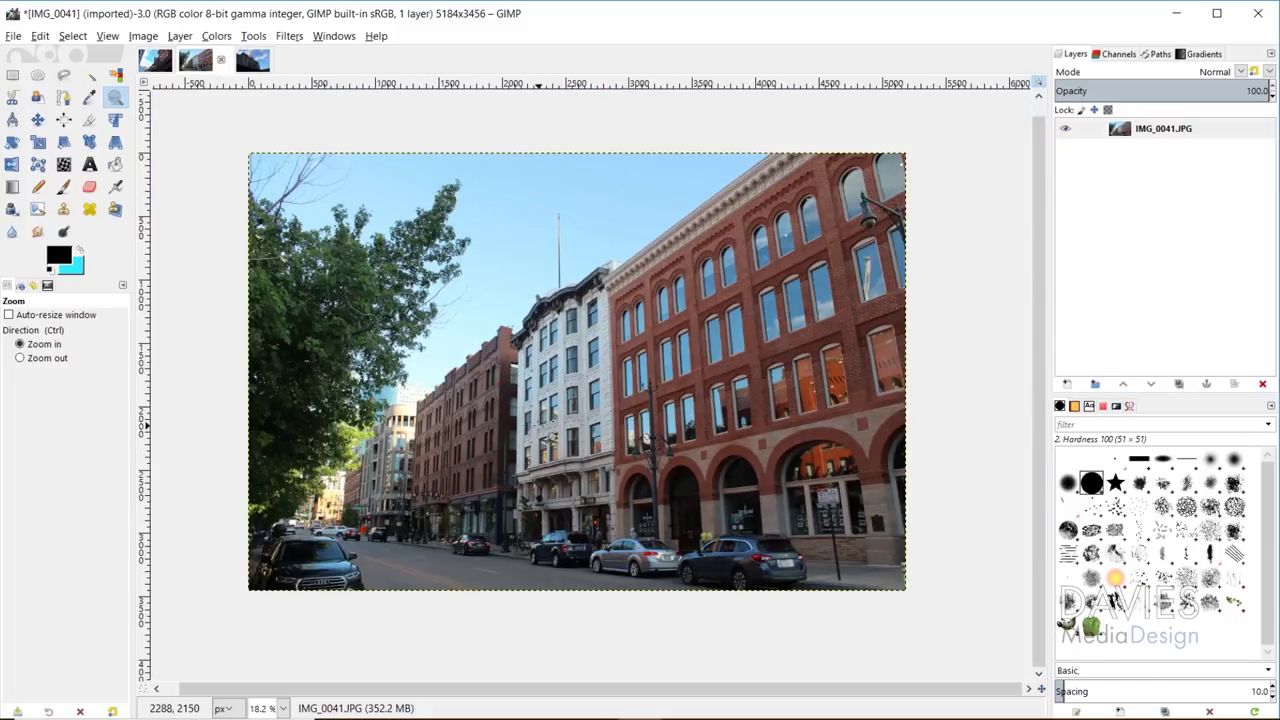
Zoom in closely on the white building's cornice, then back out to the whole street.
left_click(552, 350)
left_click(552, 350)
left_click(550, 352)
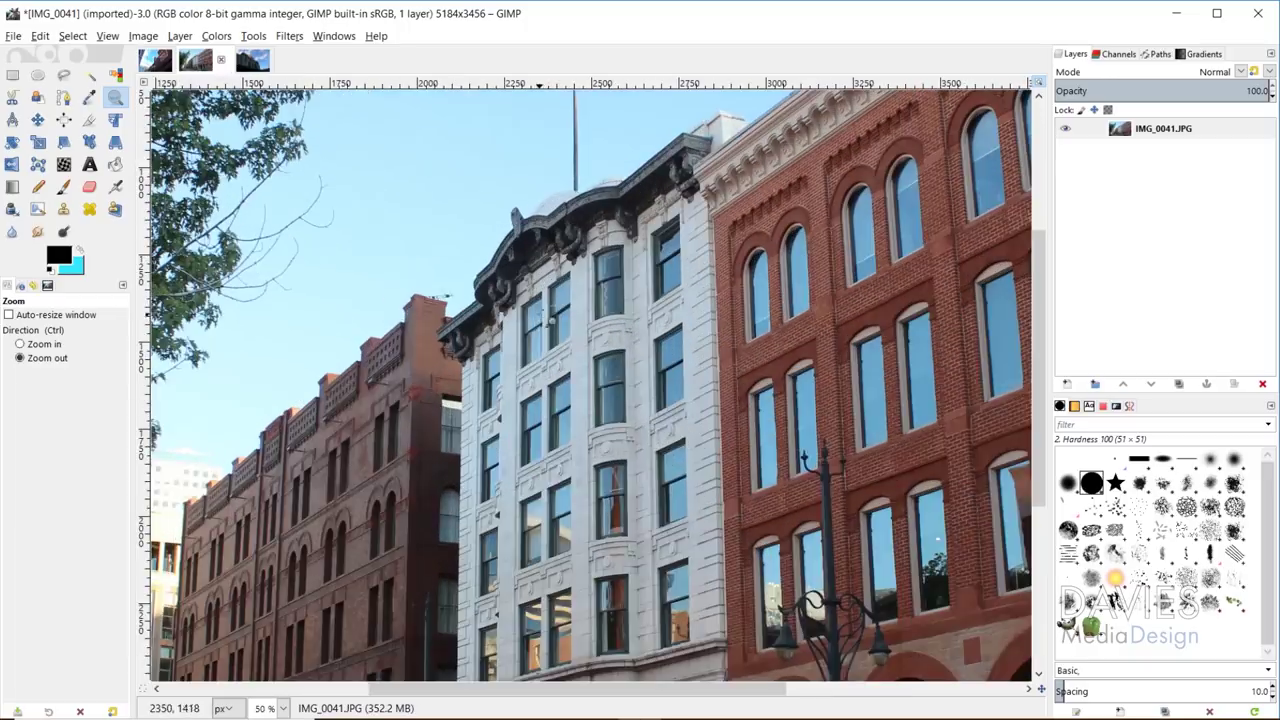
left_click(548, 308)
left_click(546, 300)
left_click(538, 275)
left_click(528, 245)
left_click(505, 170)
left_click(494, 150)
left_click(492, 146)
left_click(492, 145)
left_click(494, 150, "ctrl")
left_click(494, 152, "ctrl")
left_click(494, 152, "ctrl")
left_click(545, 284, "ctrl")
left_click(545, 284, "ctrl")
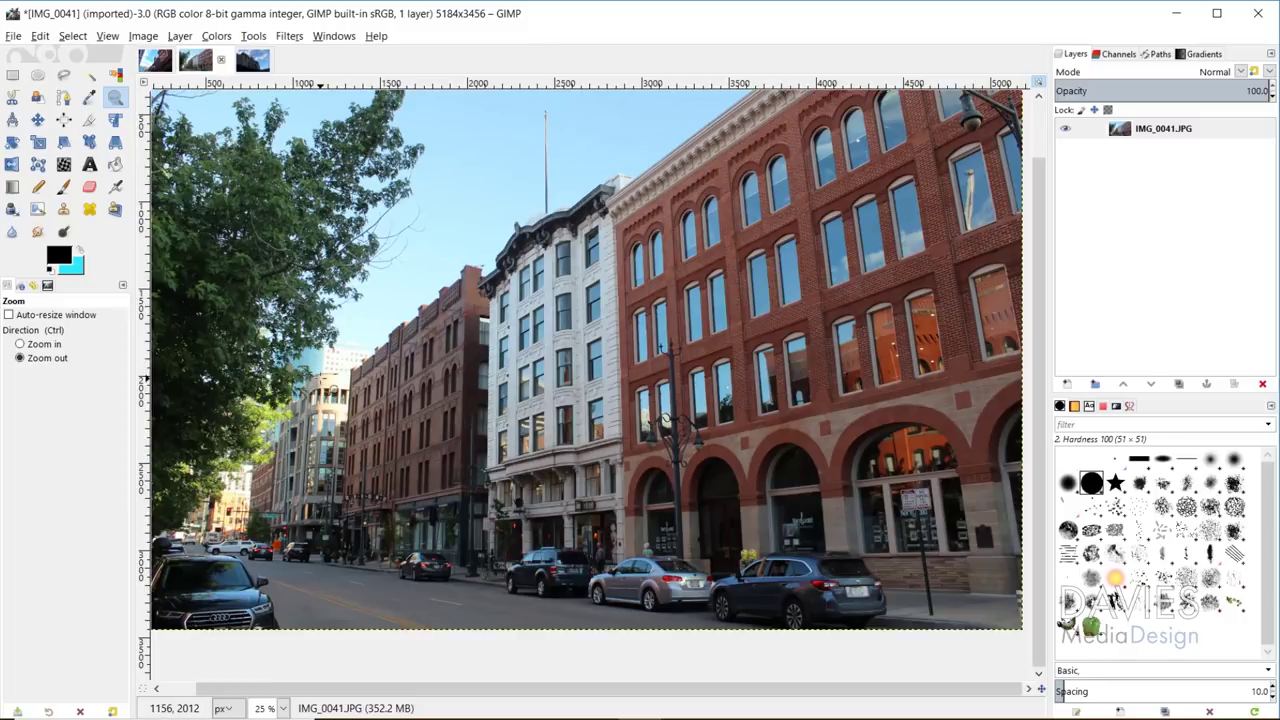
Zoom in and out on the rounded brick building, then on the lamp post.
left_click(322, 380)
left_click(322, 380)
left_click(322, 380)
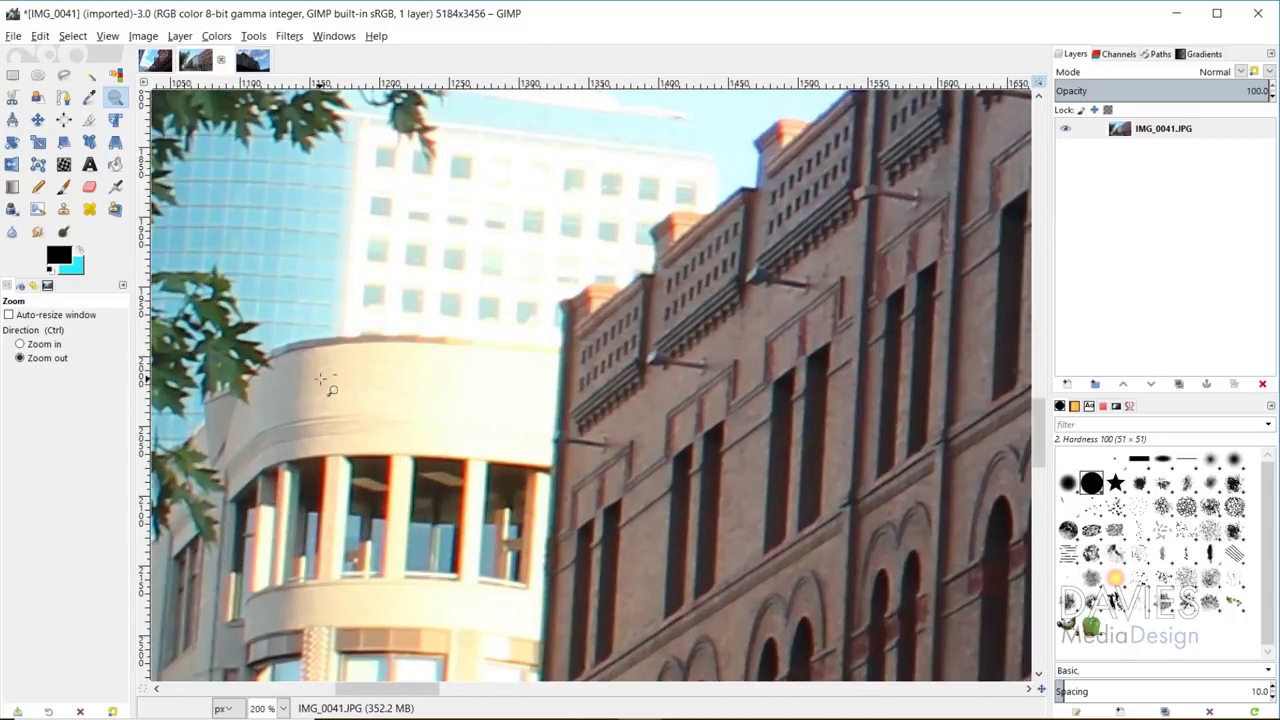
left_click(322, 380)
left_click(322, 380)
left_click(322, 380)
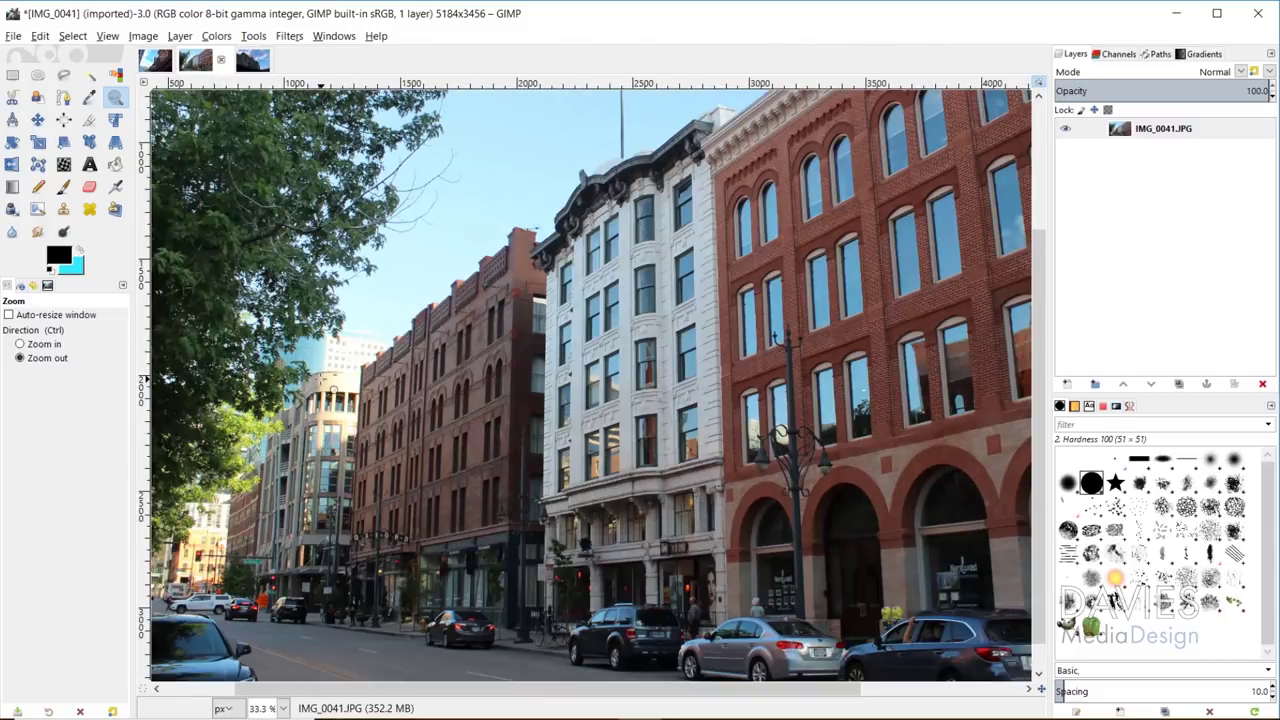
left_click(796, 346, "ctrl")
left_click(796, 346, "ctrl")
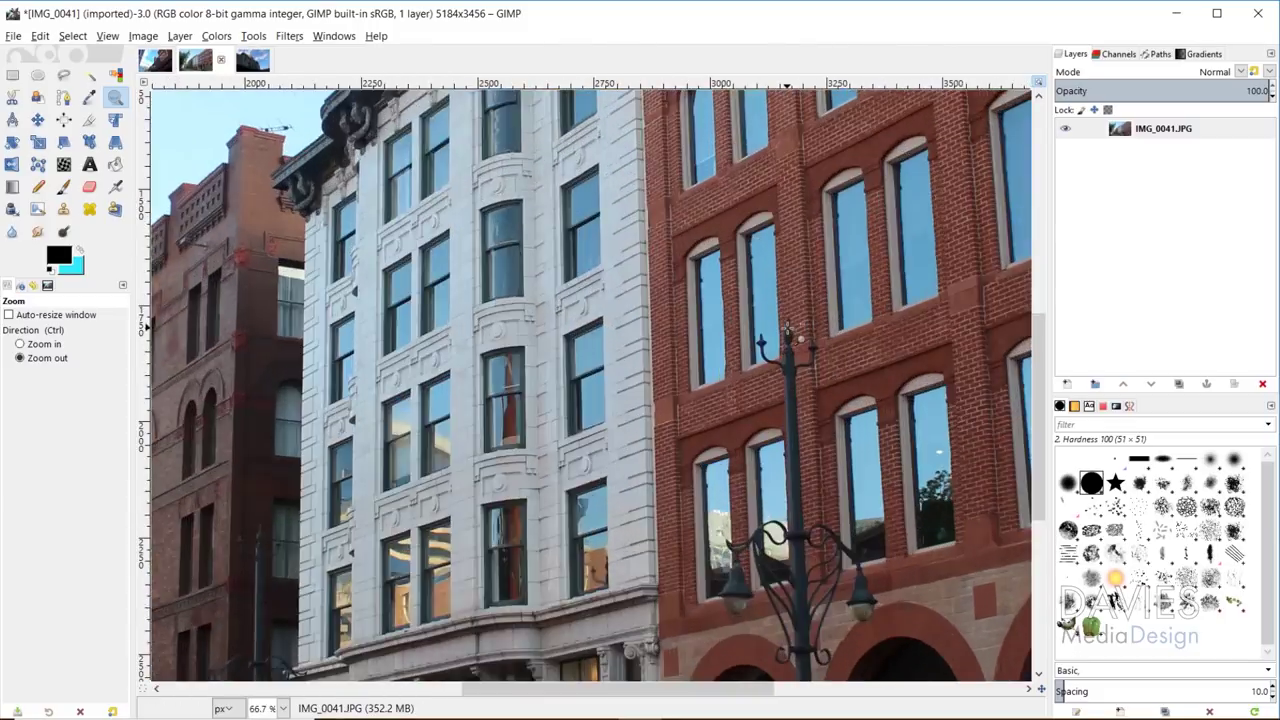
left_click(795, 348, "ctrl")
left_click(795, 348, "ctrl")
left_click(795, 348, "ctrl")
left_click(795, 348, "ctrl")
left_click(795, 348, "ctrl")
left_click(761, 368)
left_click(761, 368)
left_click(761, 368)
left_click(761, 368)
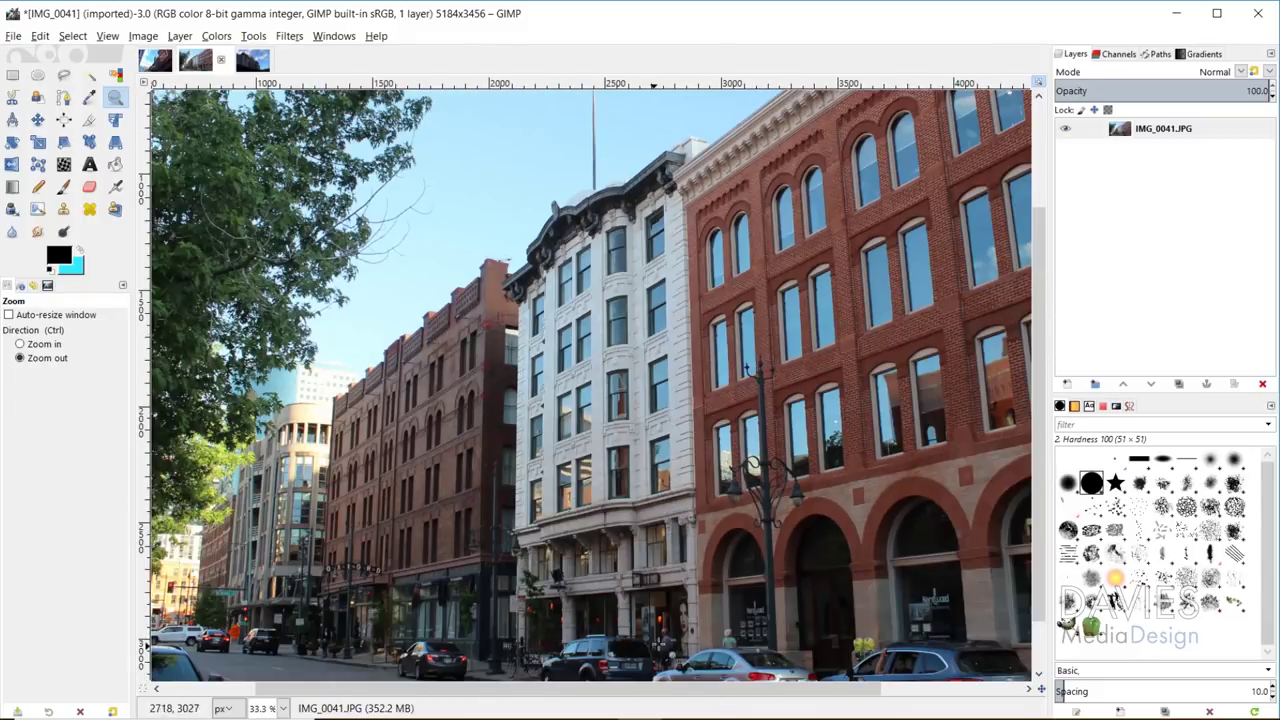
Drag-zoom into the storefronts, then zoom back out to the whole photo.
left_click_drag(677, 650, 545, 522)
left_click(560, 400)
left_click(545, 382)
left_click(519, 351)
left_click(596, 206)
left_click(600, 280)
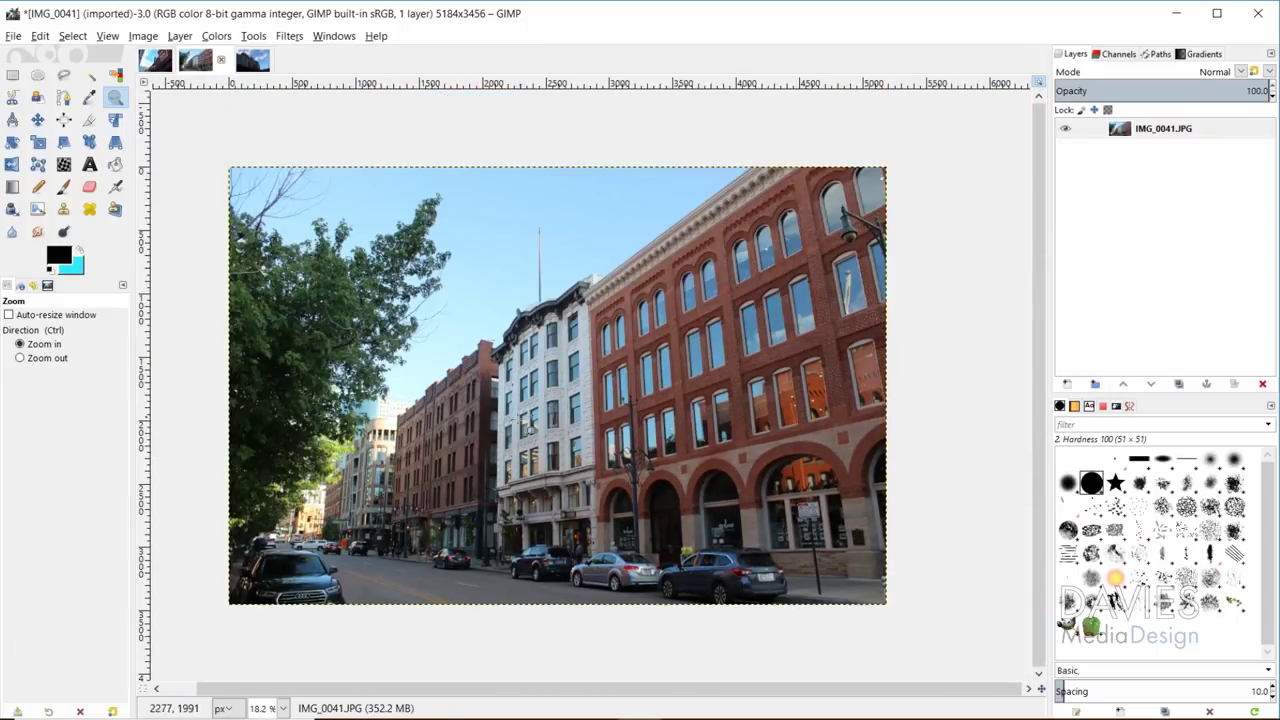
key("ctrl")
Zoom out to show the tree and buildings, then apply View > Center Image in Window.
scroll(562, 400, "up", 4, "ctrl")
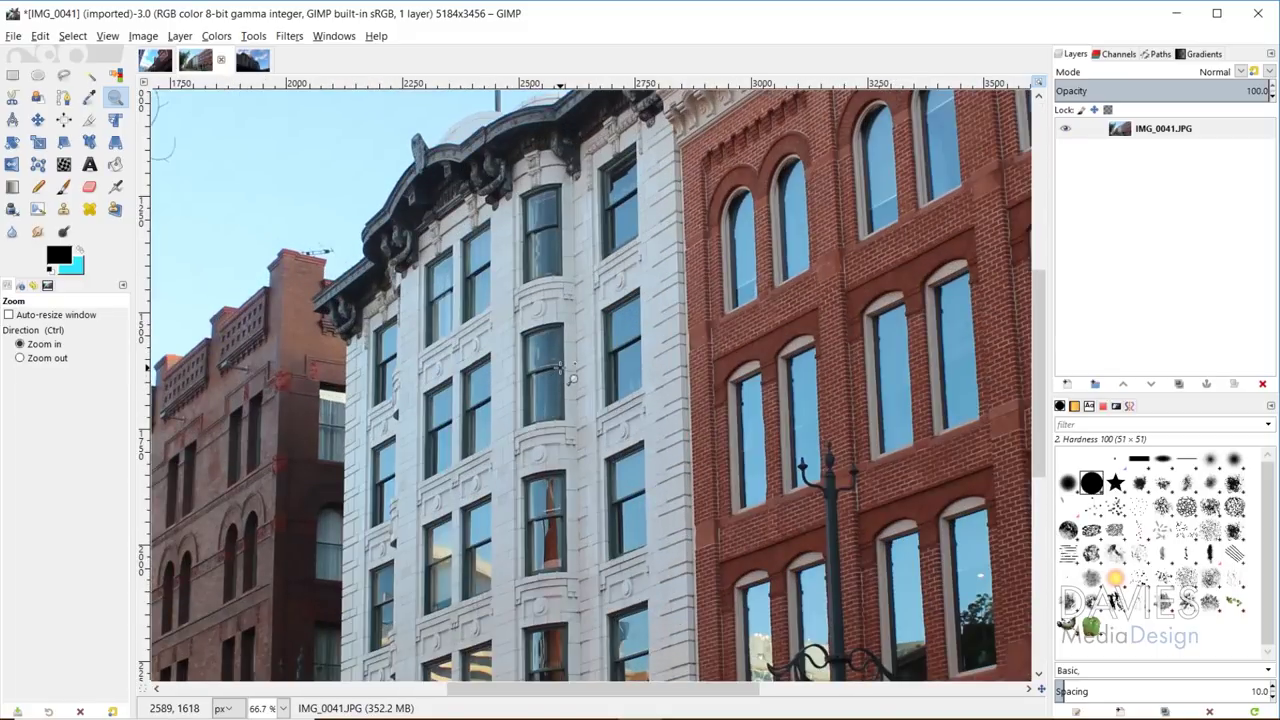
scroll(570, 378, "down", 1)
scroll(570, 378, "left", 1)
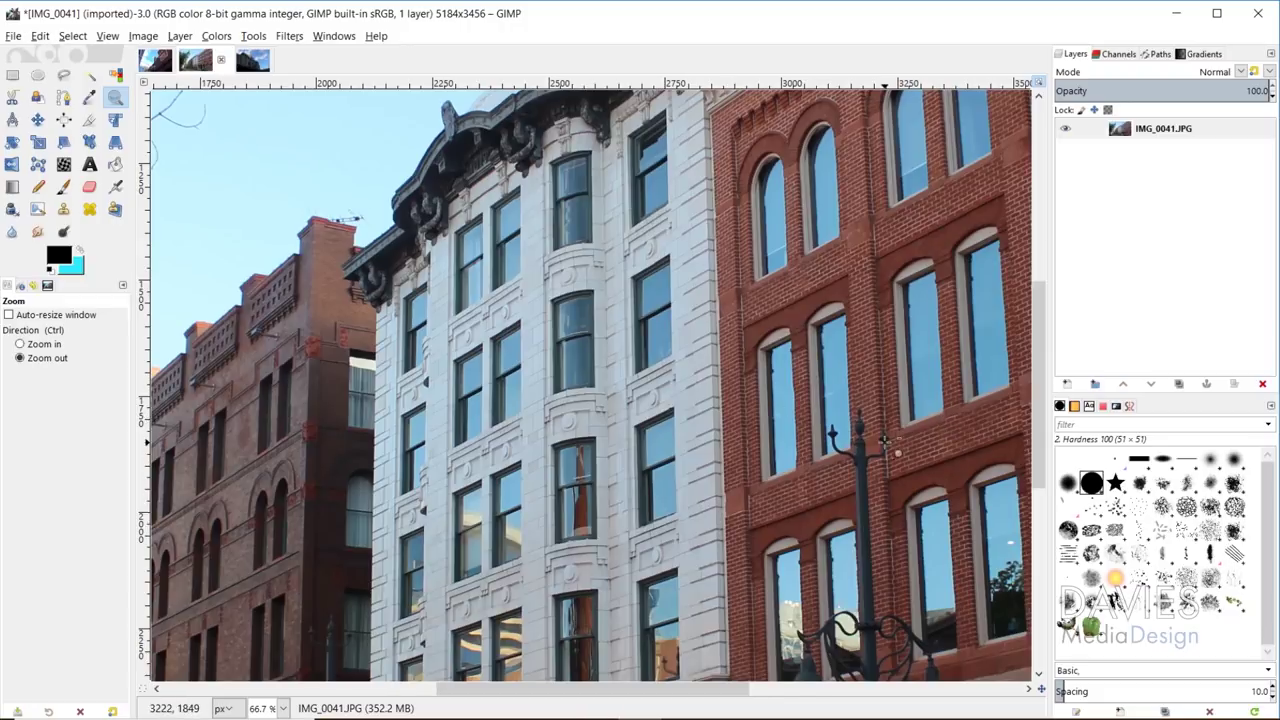
left_click(885, 443, "ctrl")
left_click(885, 443, "ctrl")
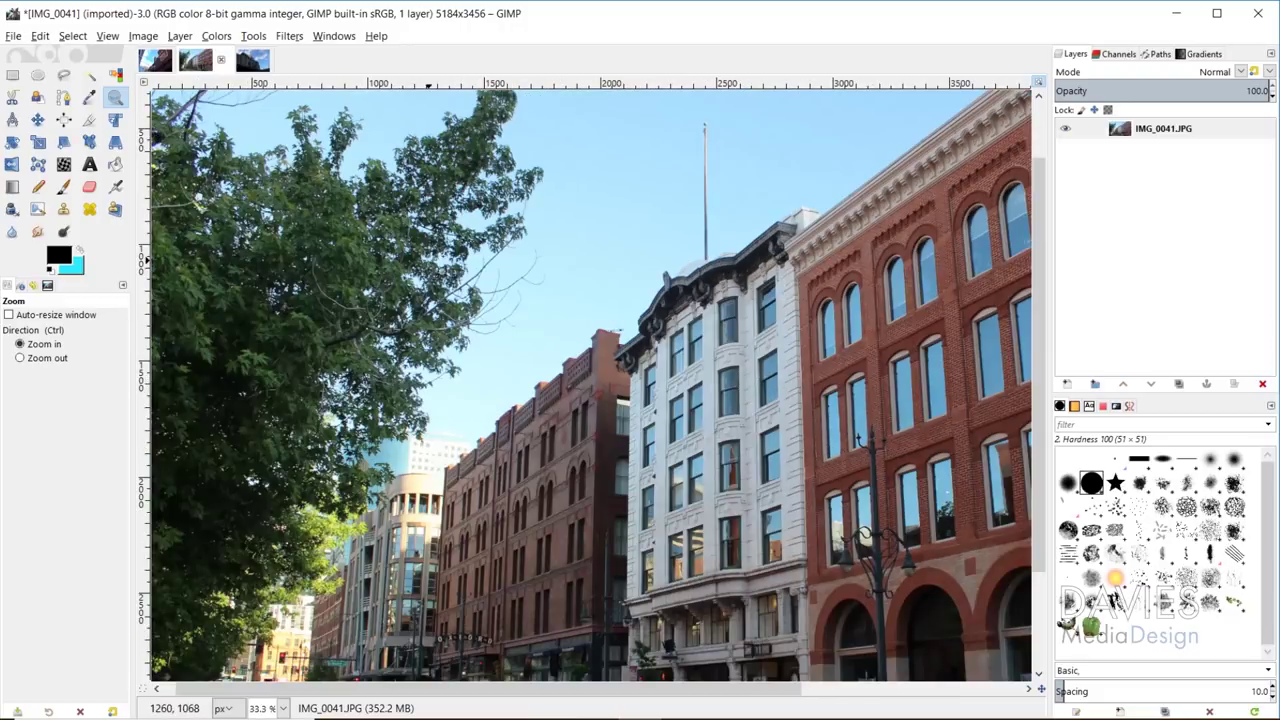
left_click(107, 36)
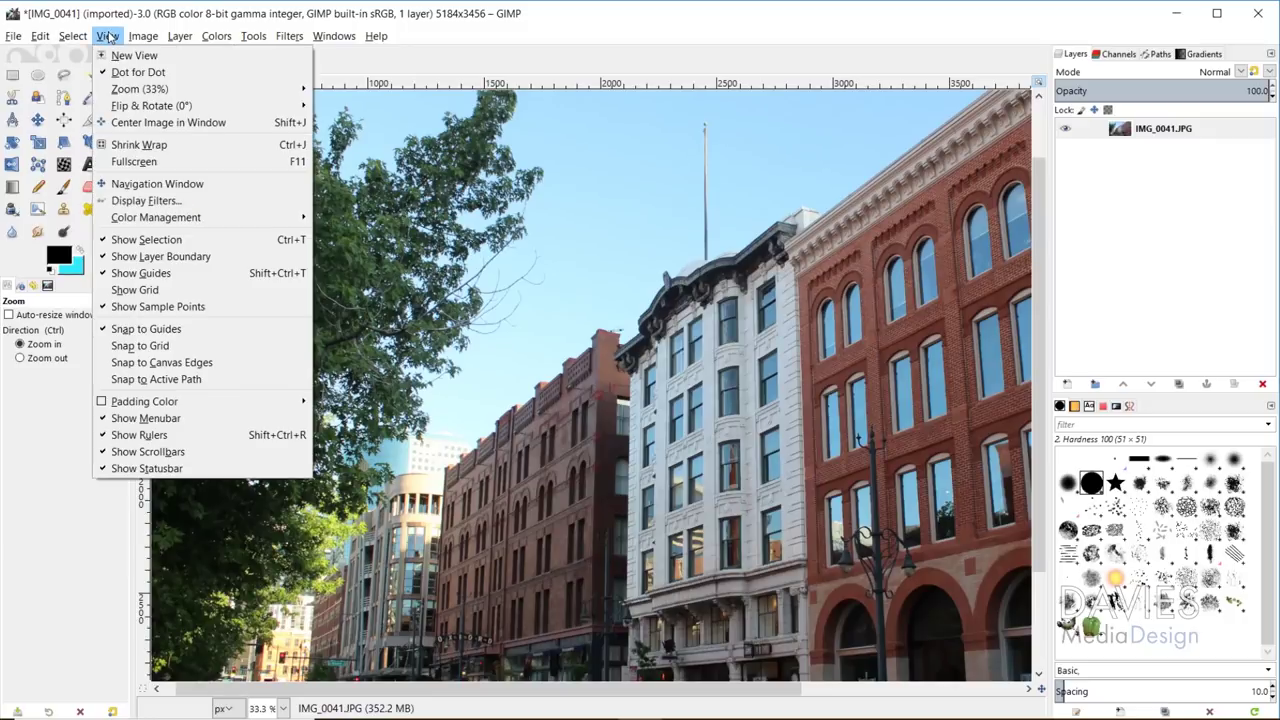
left_click(148, 123)
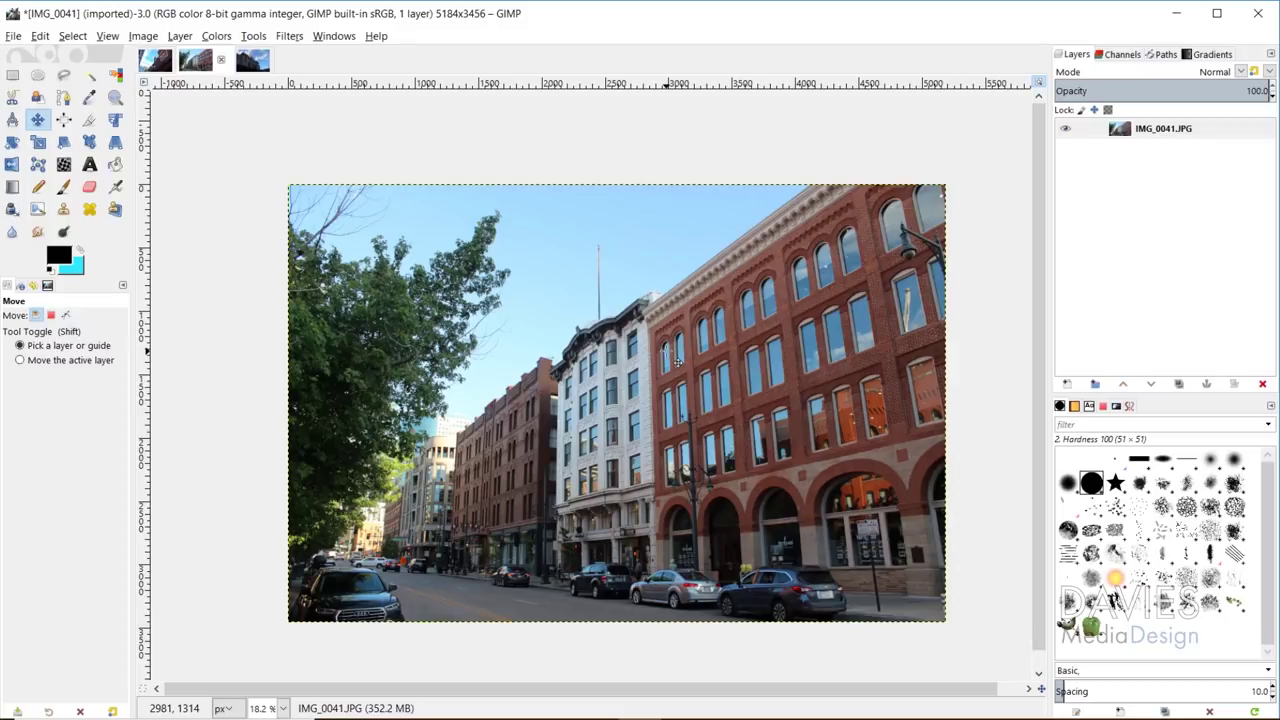
Choose the Paintbrush tool and set brush size 180.53, aspect ratio 0.78, angle 4.19, spacing 39.4.
left_click(63, 186)
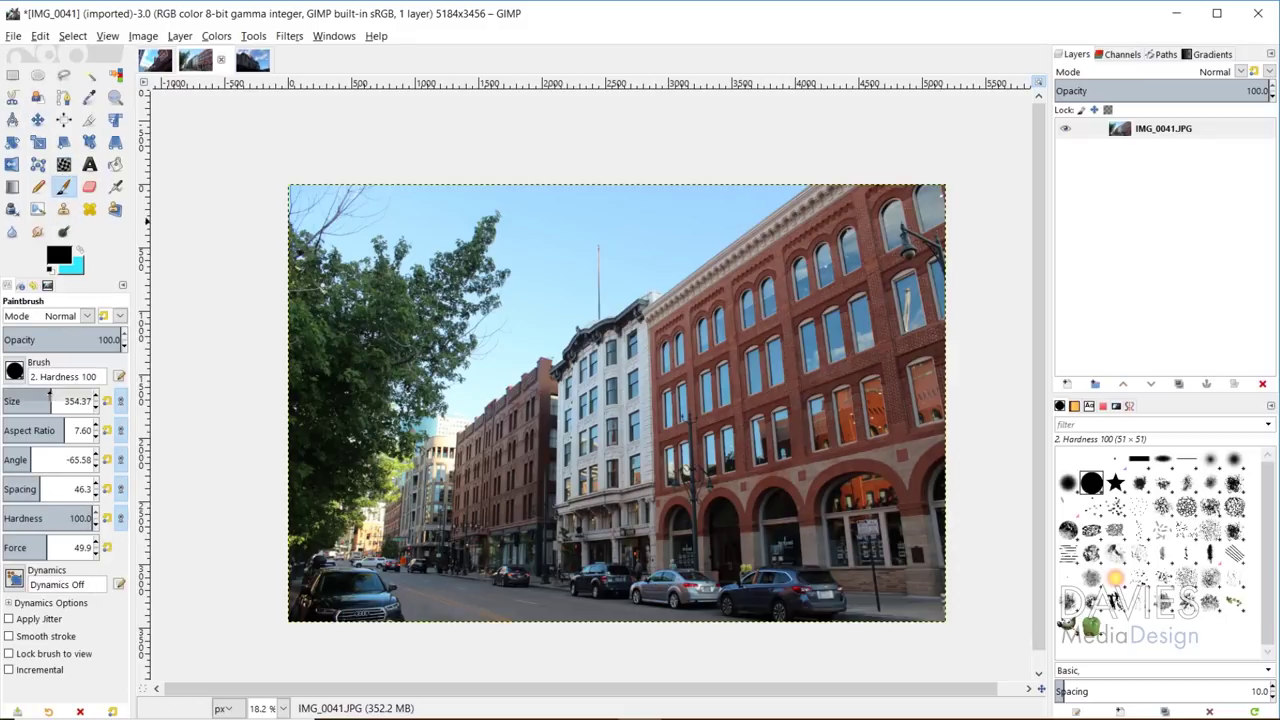
left_click(36, 400)
left_click(48, 430)
left_click(52, 459)
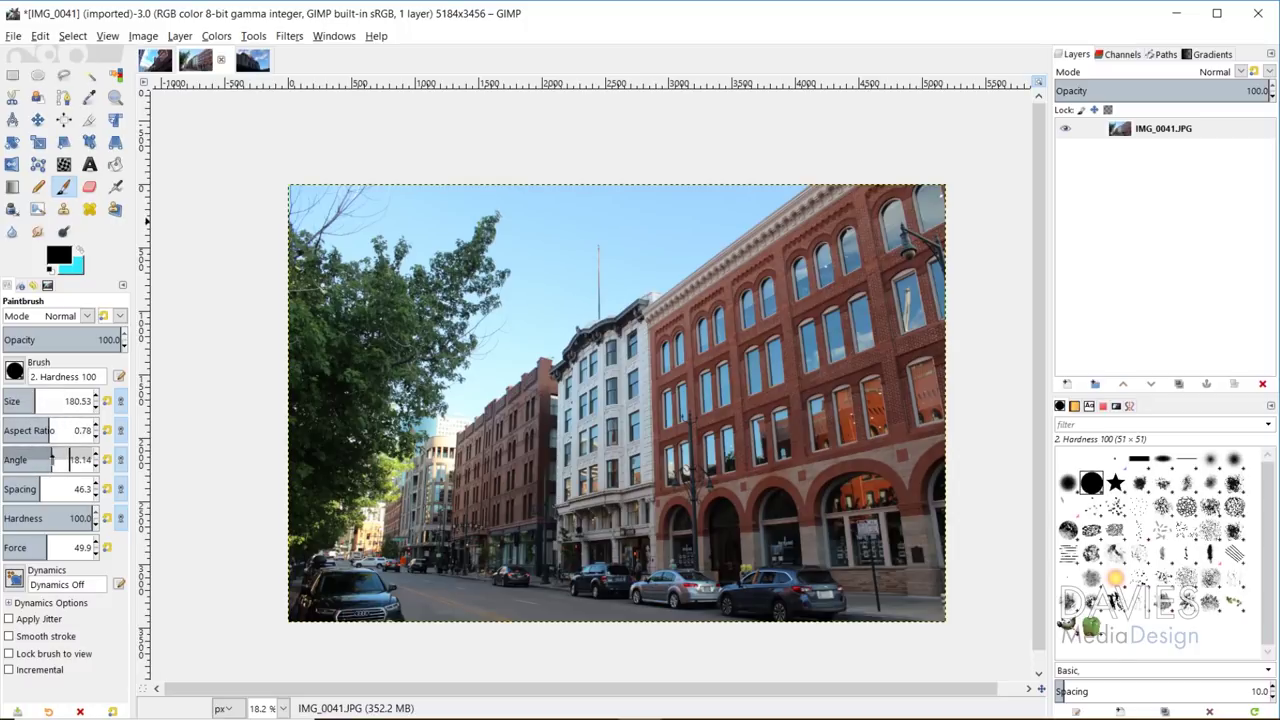
left_click(50, 459)
left_click(53, 489)
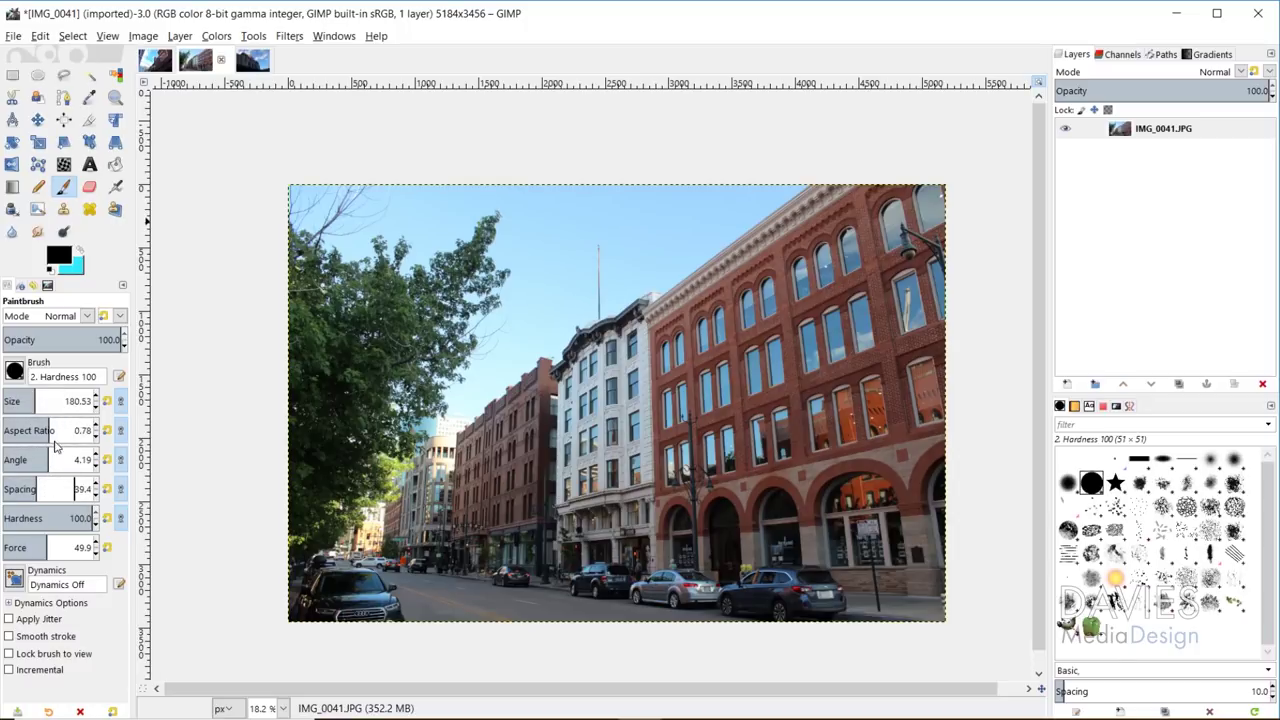